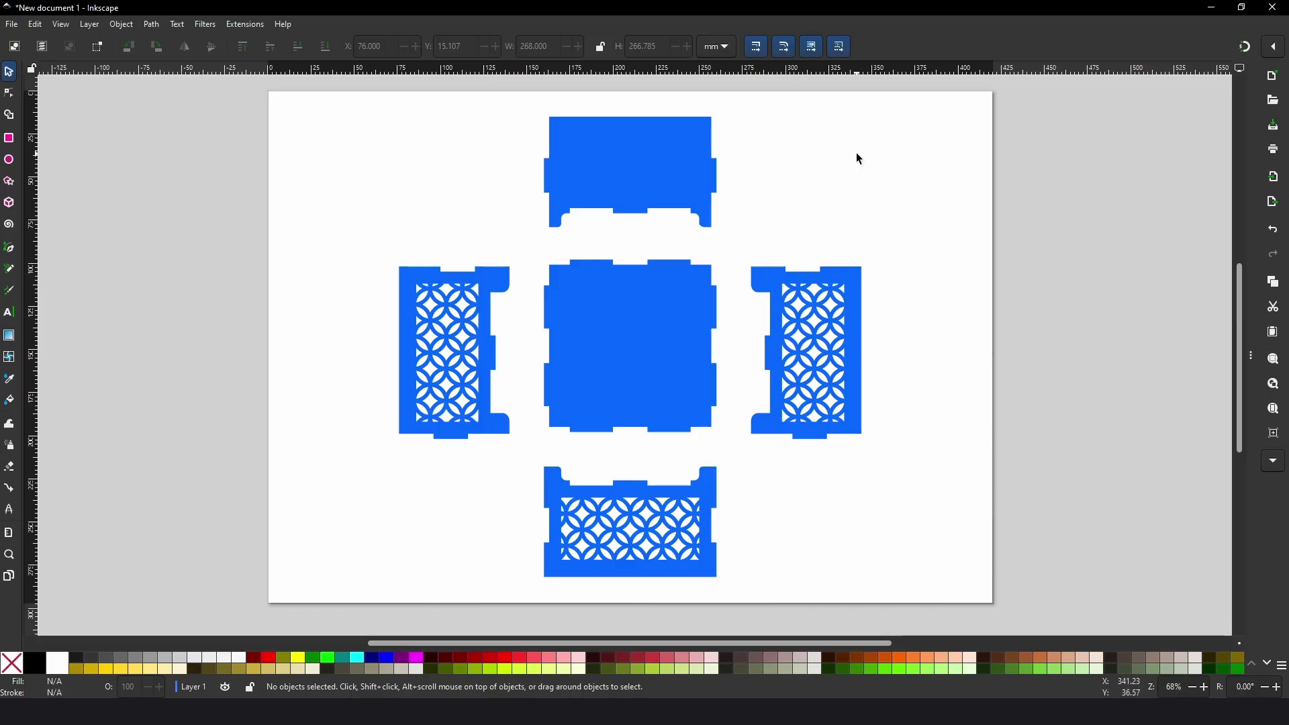
# Step: Open the Fill and Stroke settings and inspect the stroke paint of the uppermost solid box panel
pyautogui.click(664, 163)
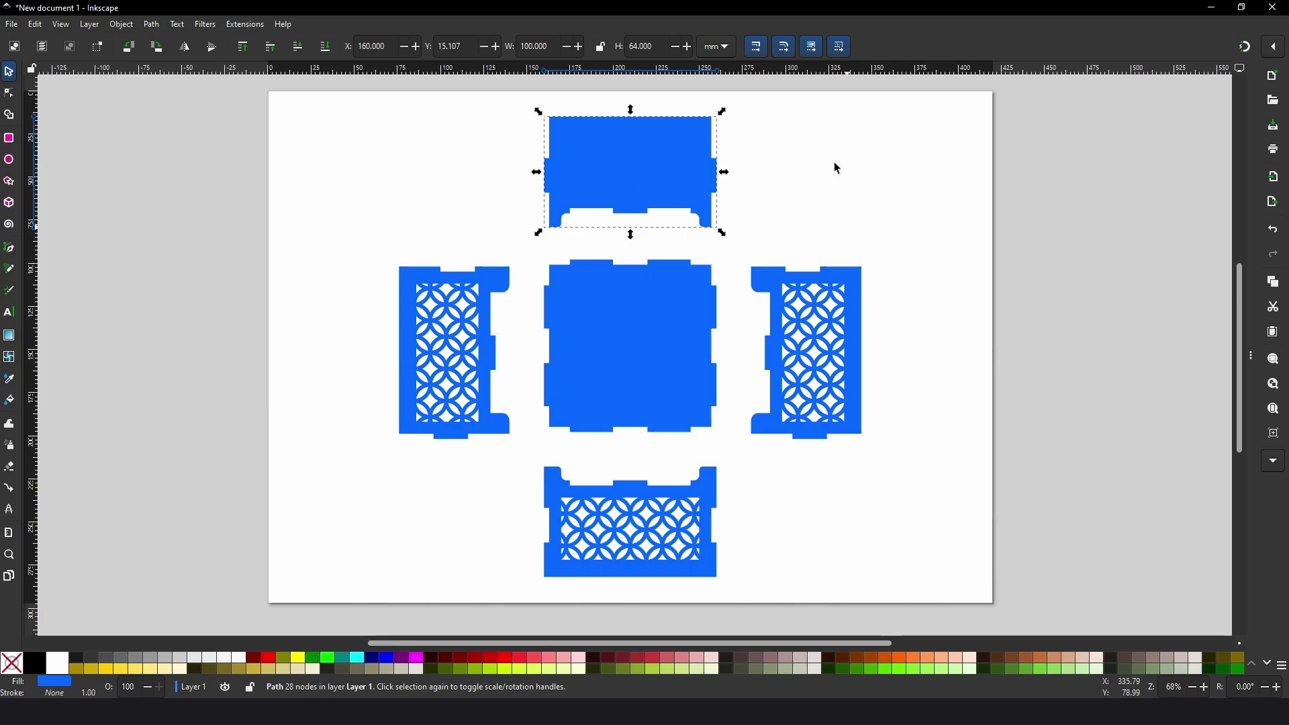
pyautogui.click(398, 164)
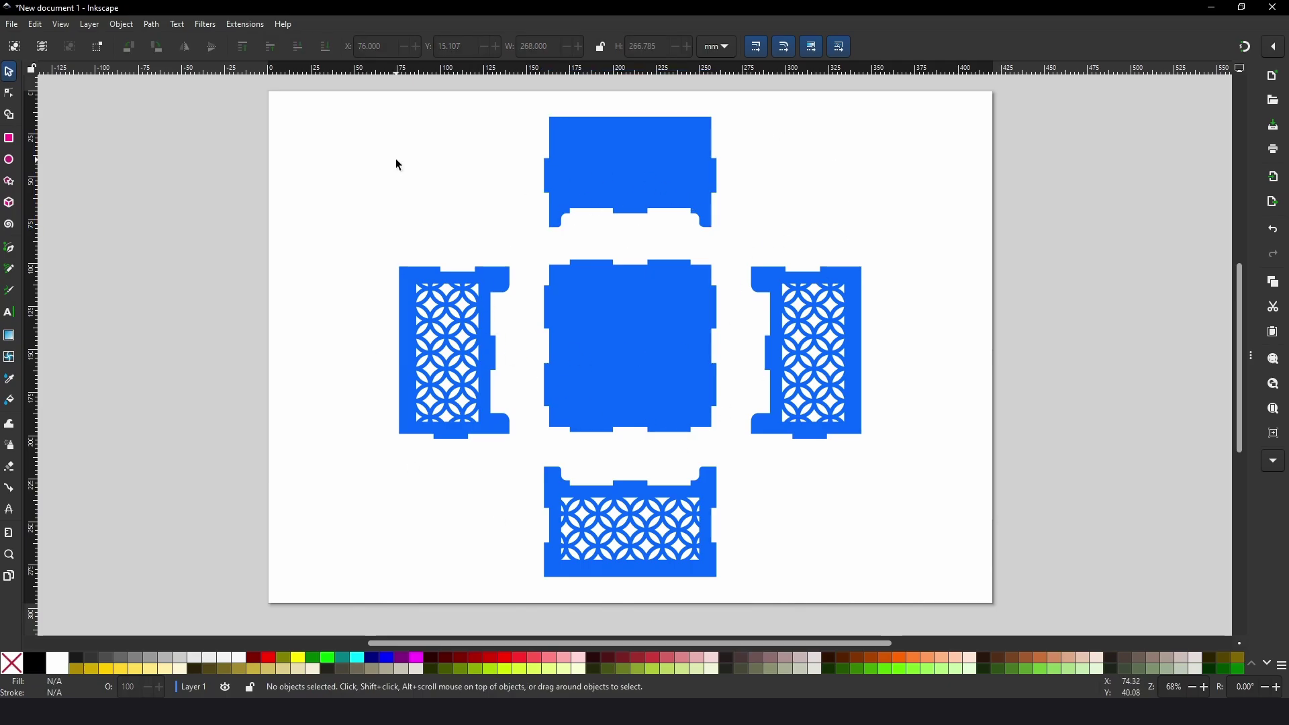
pyautogui.click(121, 25)
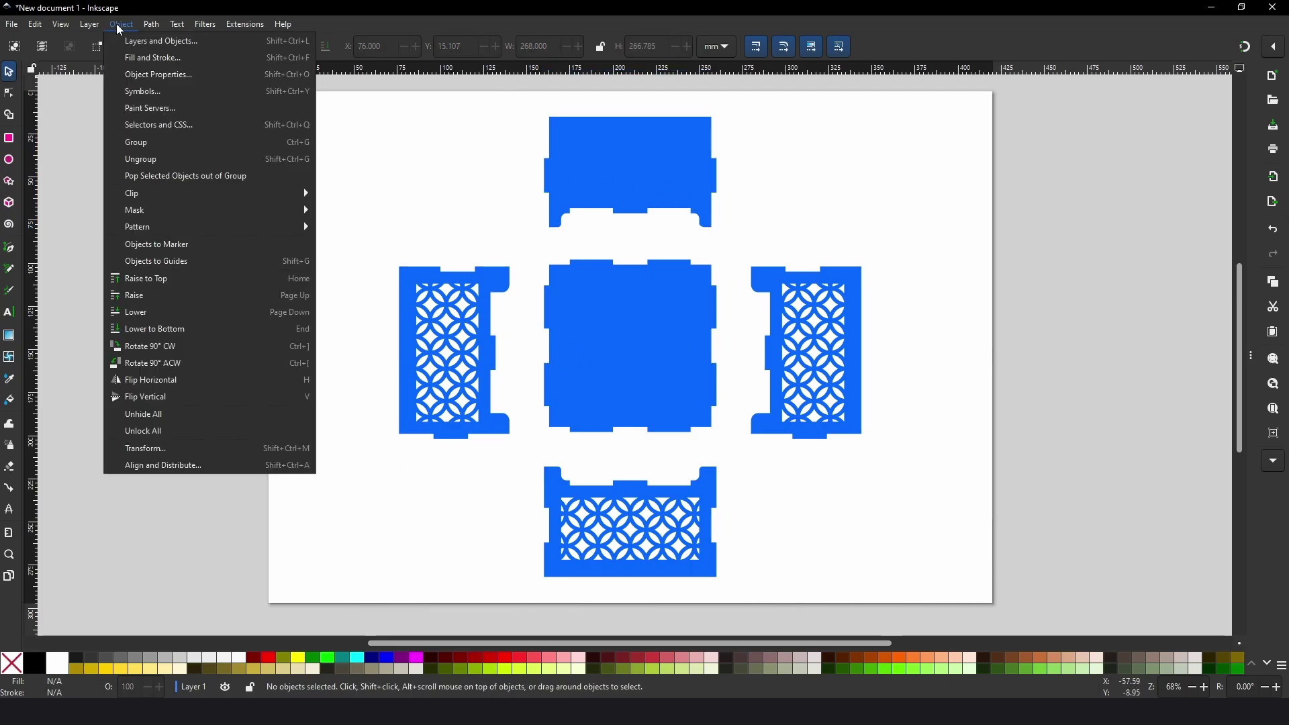
pyautogui.click(145, 58)
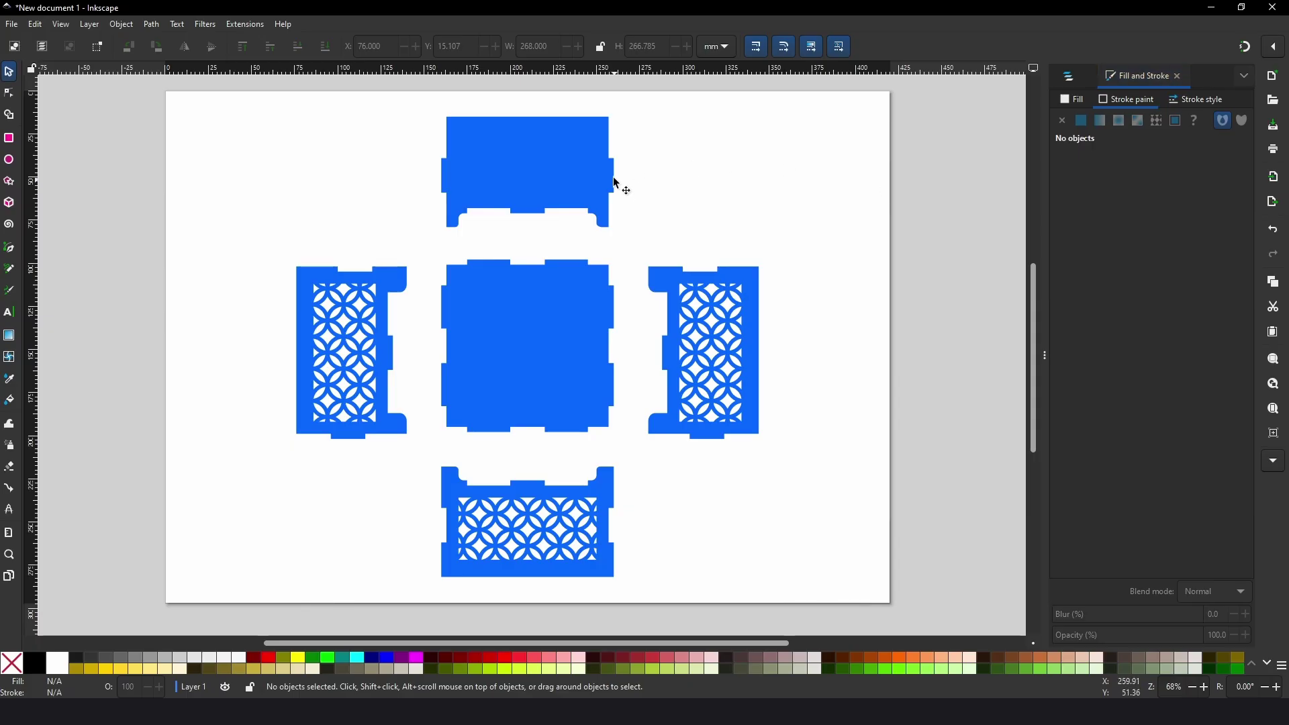
pyautogui.click(543, 177)
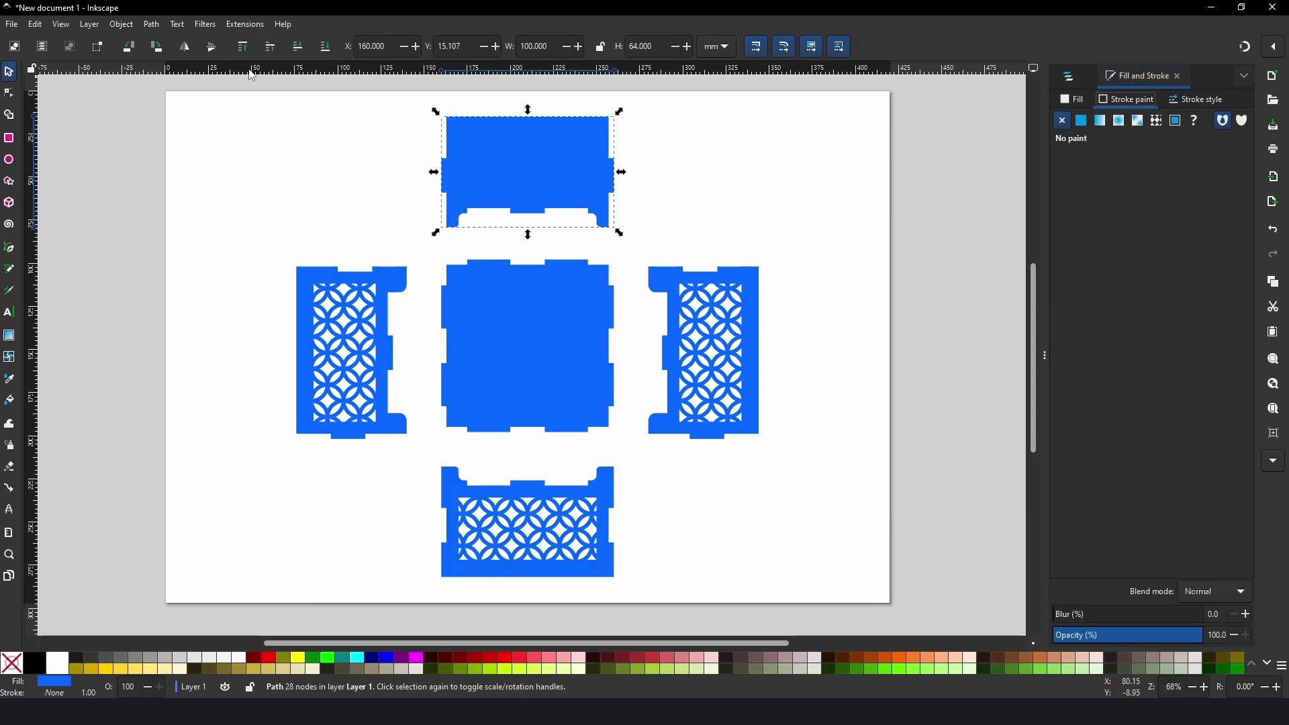
# Step: Open the export settings for the box drawing and choose Inkscape SVG as the file format
pyautogui.click(11, 25)
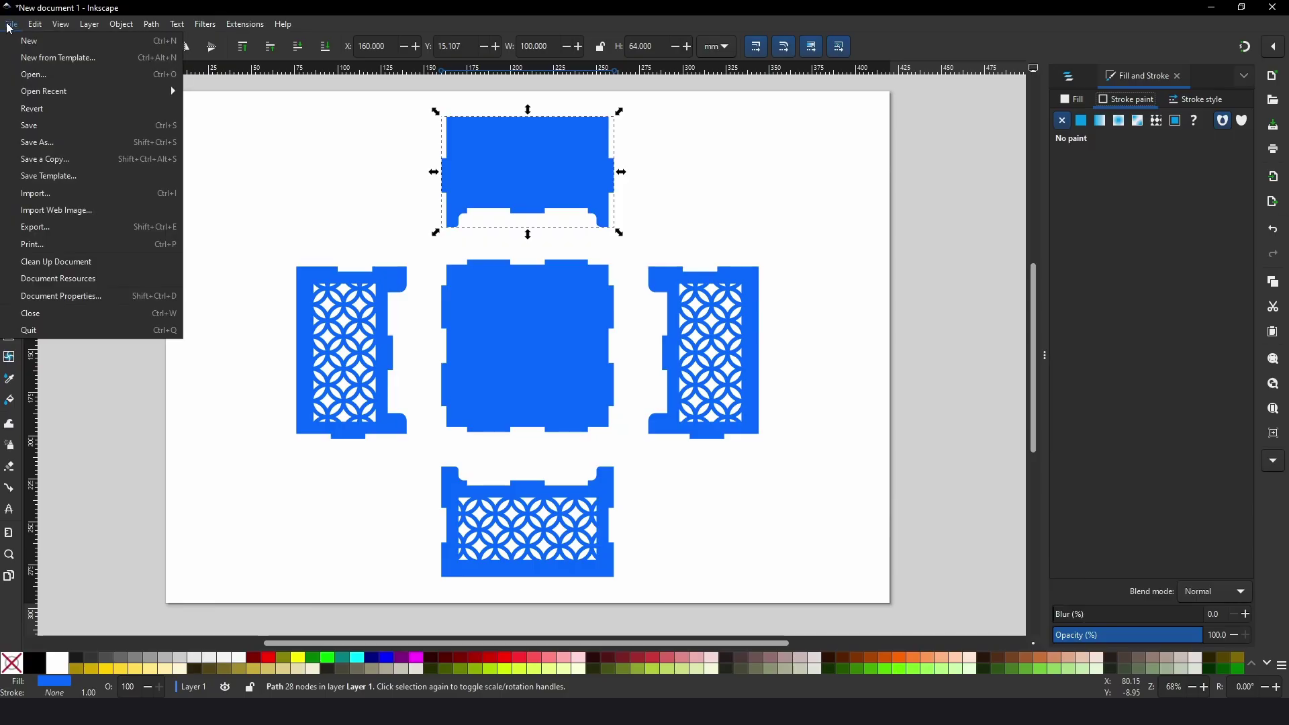
pyautogui.click(57, 228)
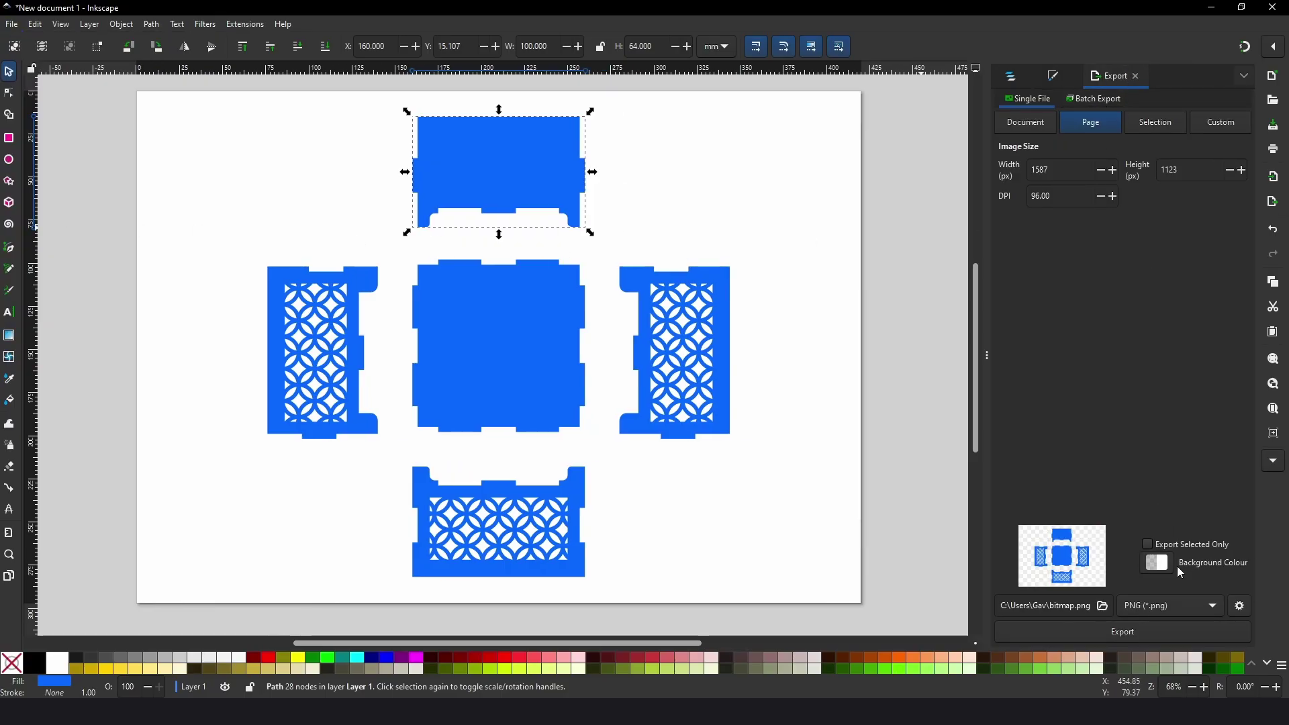
pyautogui.click(1157, 607)
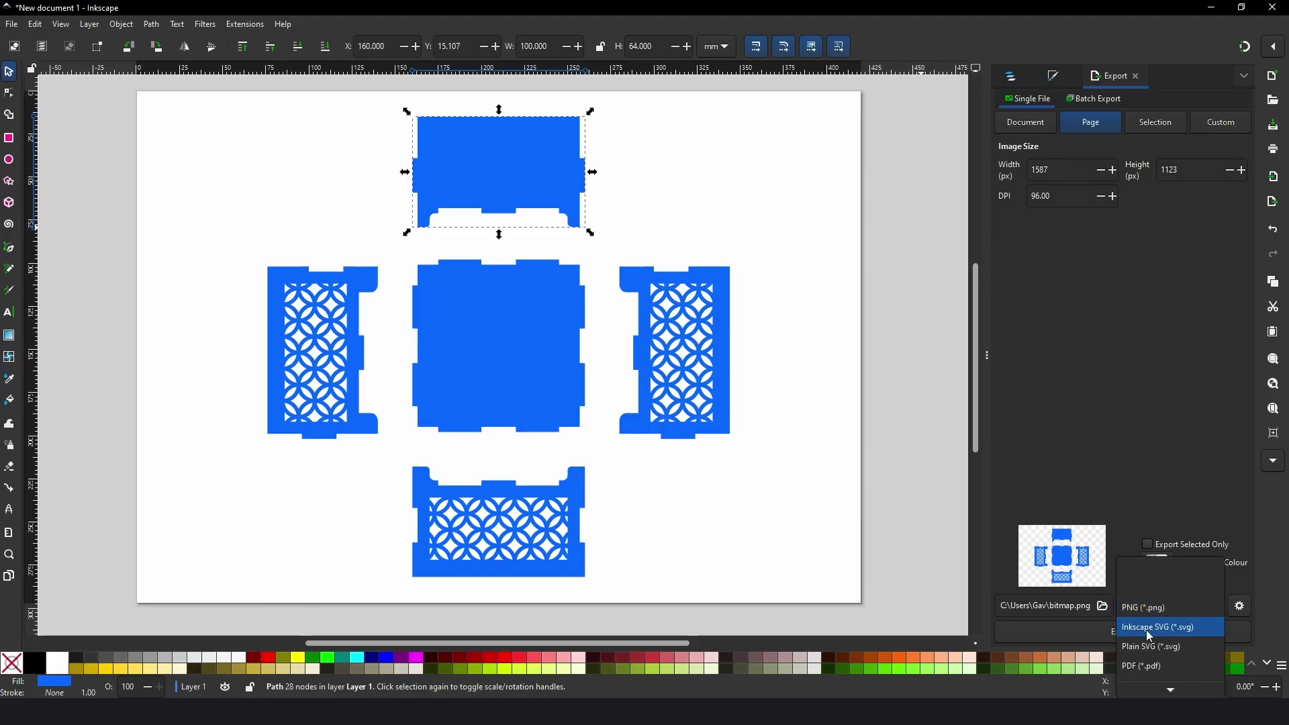
pyautogui.click(1168, 629)
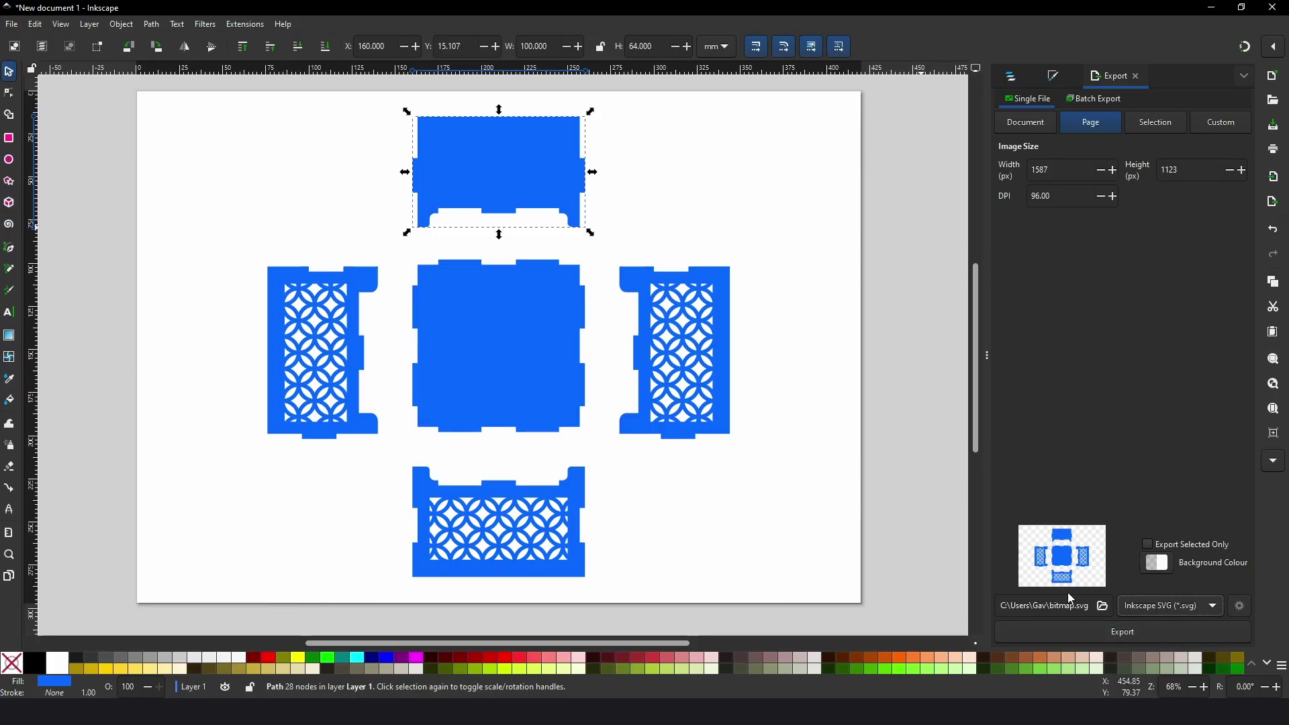
# Step: Set the export destination to a file named Box on the Desktop, with Inkscape SVG as its type
pyautogui.click(1102, 607)
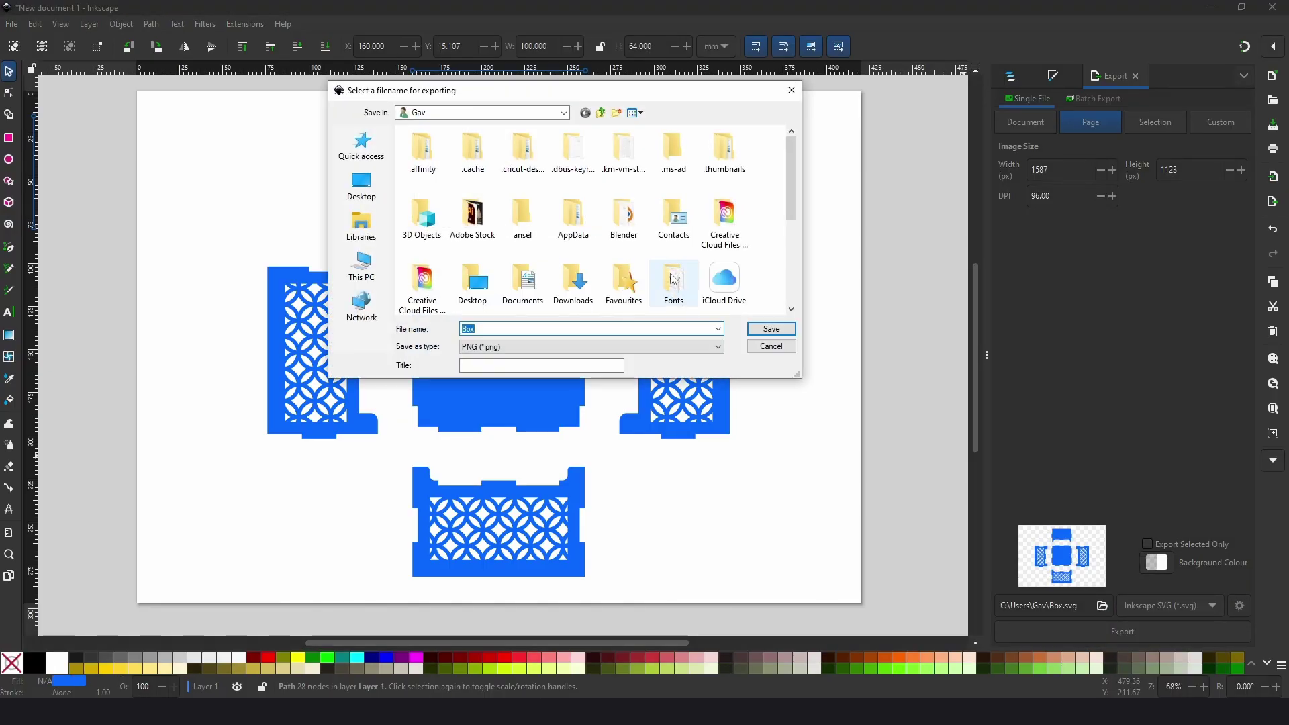
pyautogui.click(378, 173)
pyautogui.click(494, 330)
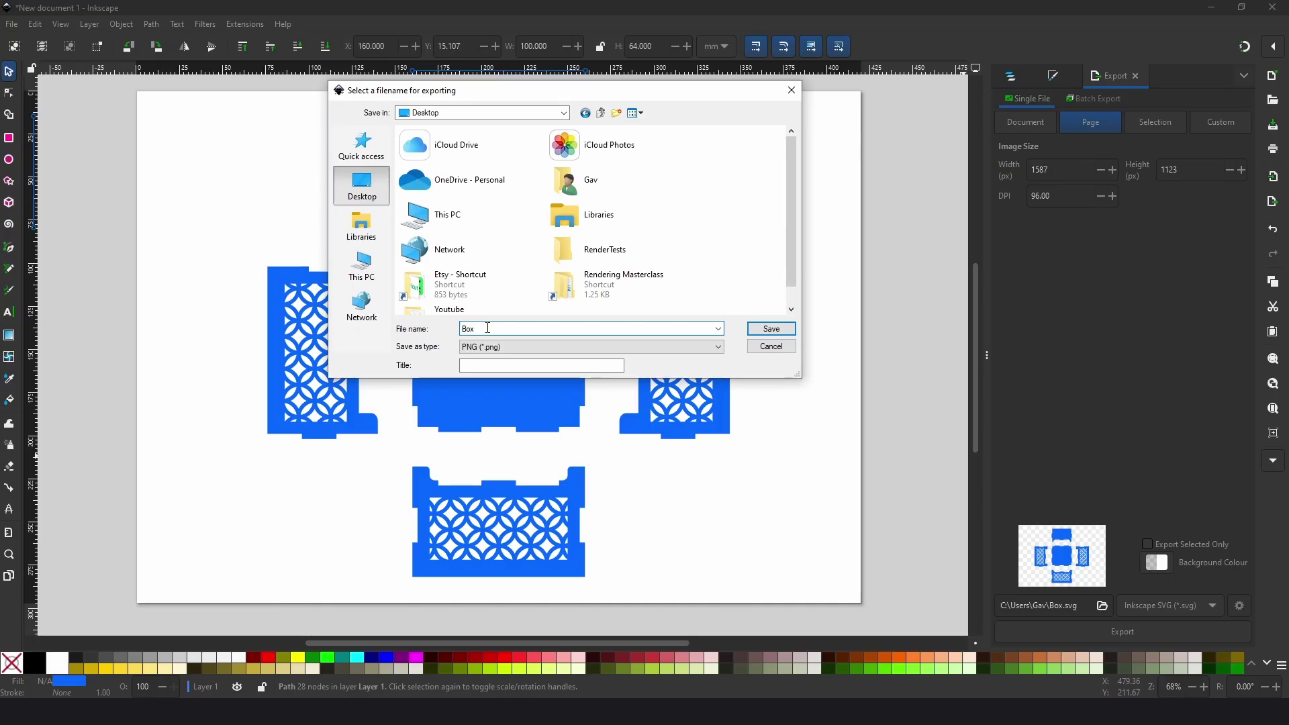
pyautogui.click(518, 345)
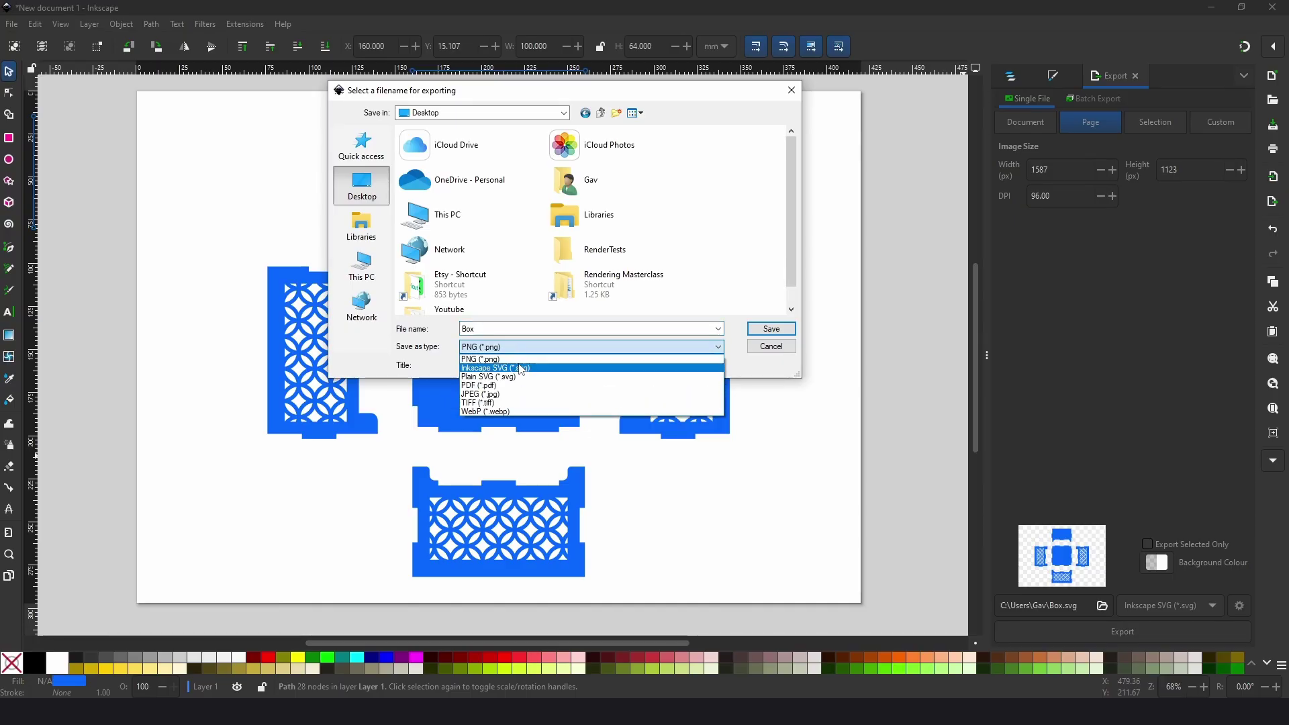
pyautogui.click(500, 355)
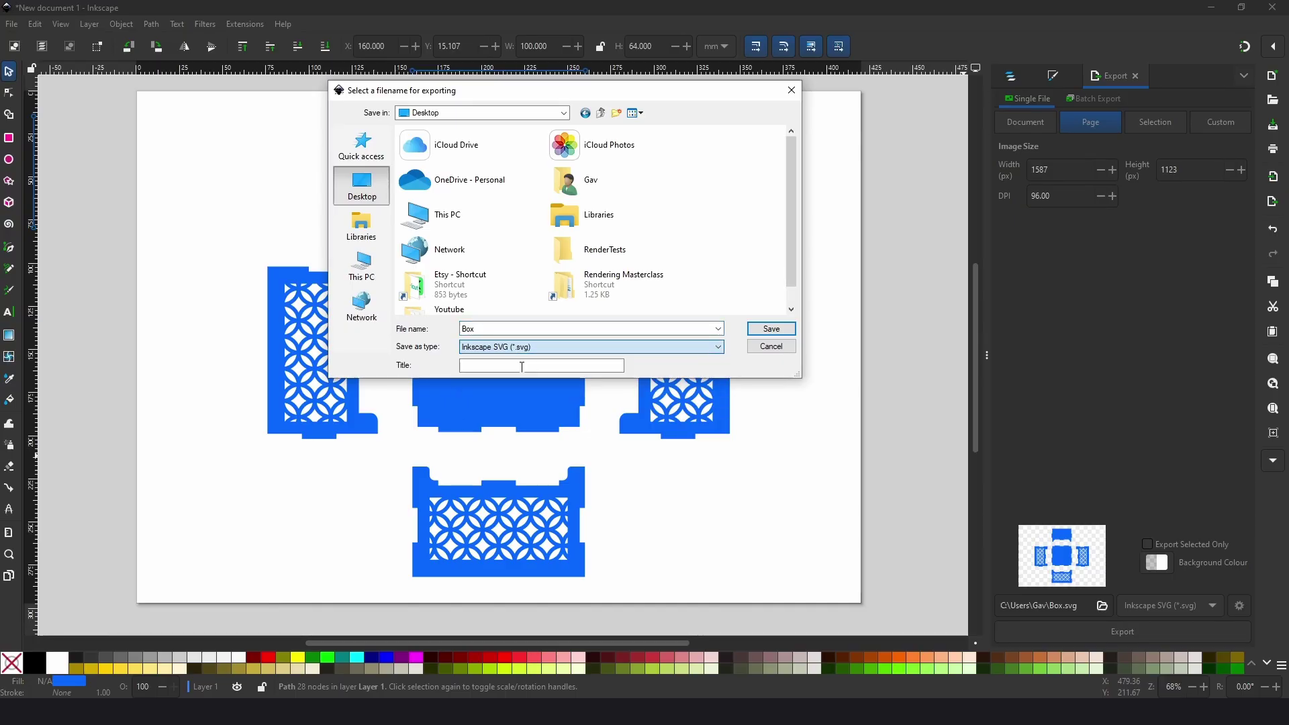
pyautogui.click(774, 329)
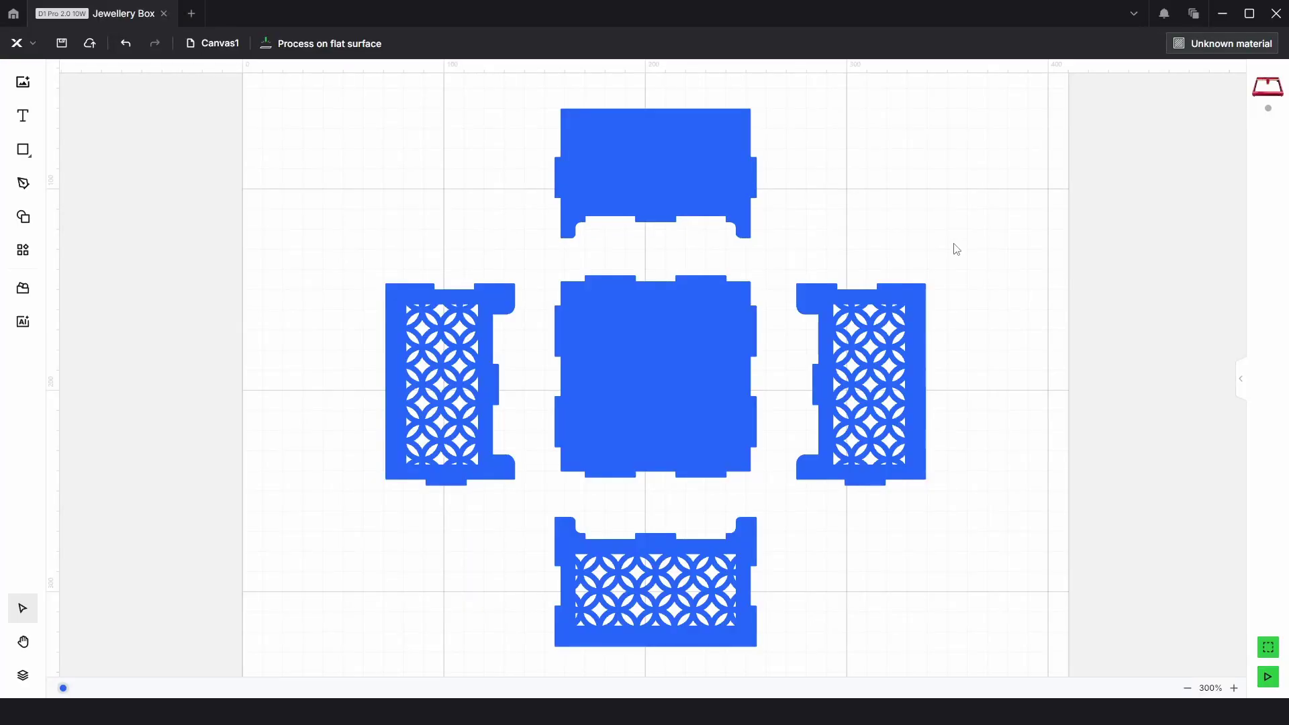
# Step: Switch to the Jewellery Box project in the xTool software and select all five panels to review their laser processing settings
pyautogui.click(643, 146)
pyautogui.click(443, 356)
pyautogui.click(621, 349)
pyautogui.click(856, 328)
pyautogui.click(863, 323)
pyautogui.click(1017, 403)
pyautogui.click(1242, 378)
pyautogui.moveTo(908, 663); pyautogui.dragTo(393, 168)
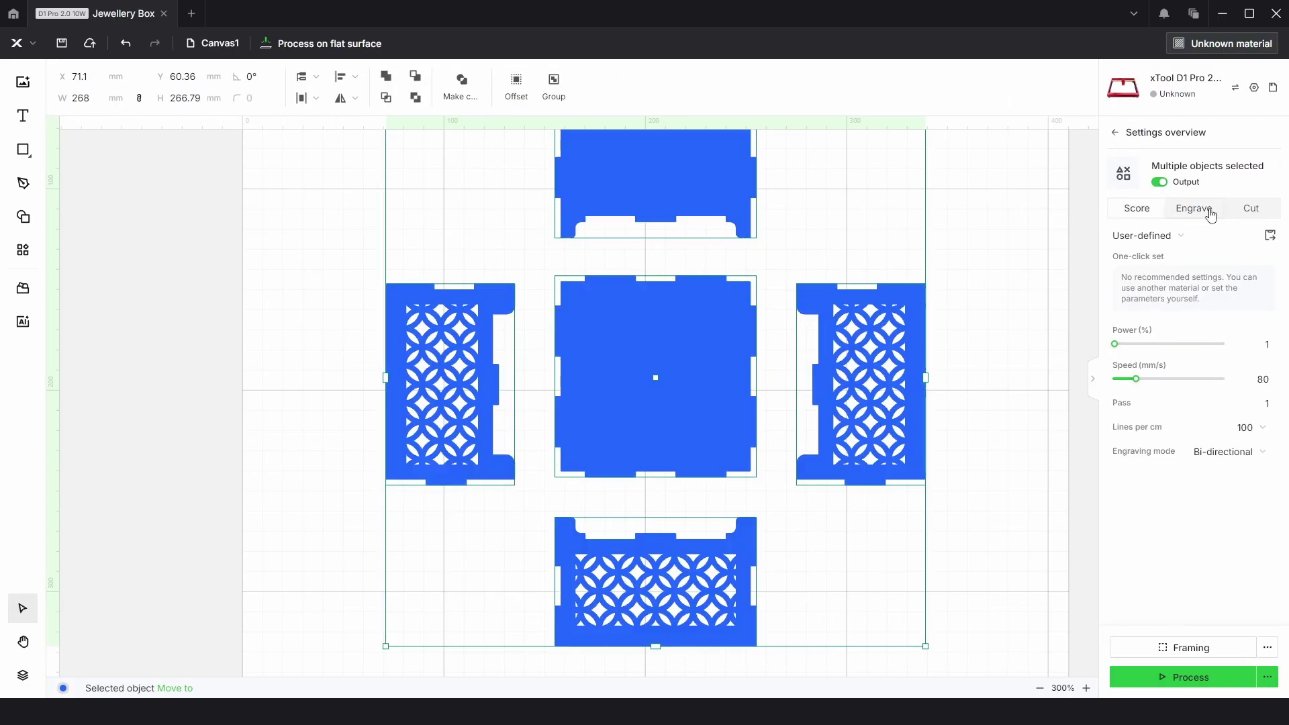
pyautogui.click(954, 216)
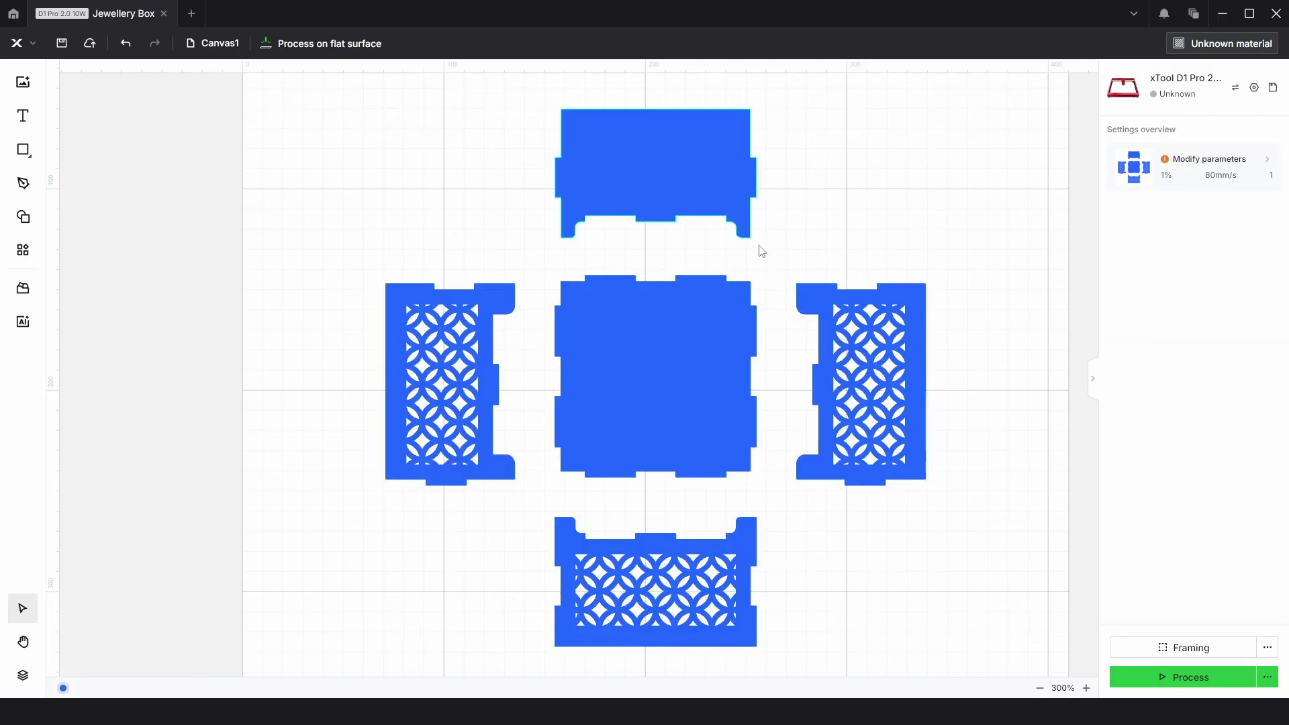
# Step: Export the jewellery box canvas as an SVG document named Box02 to the Desktop
pyautogui.click(25, 48)
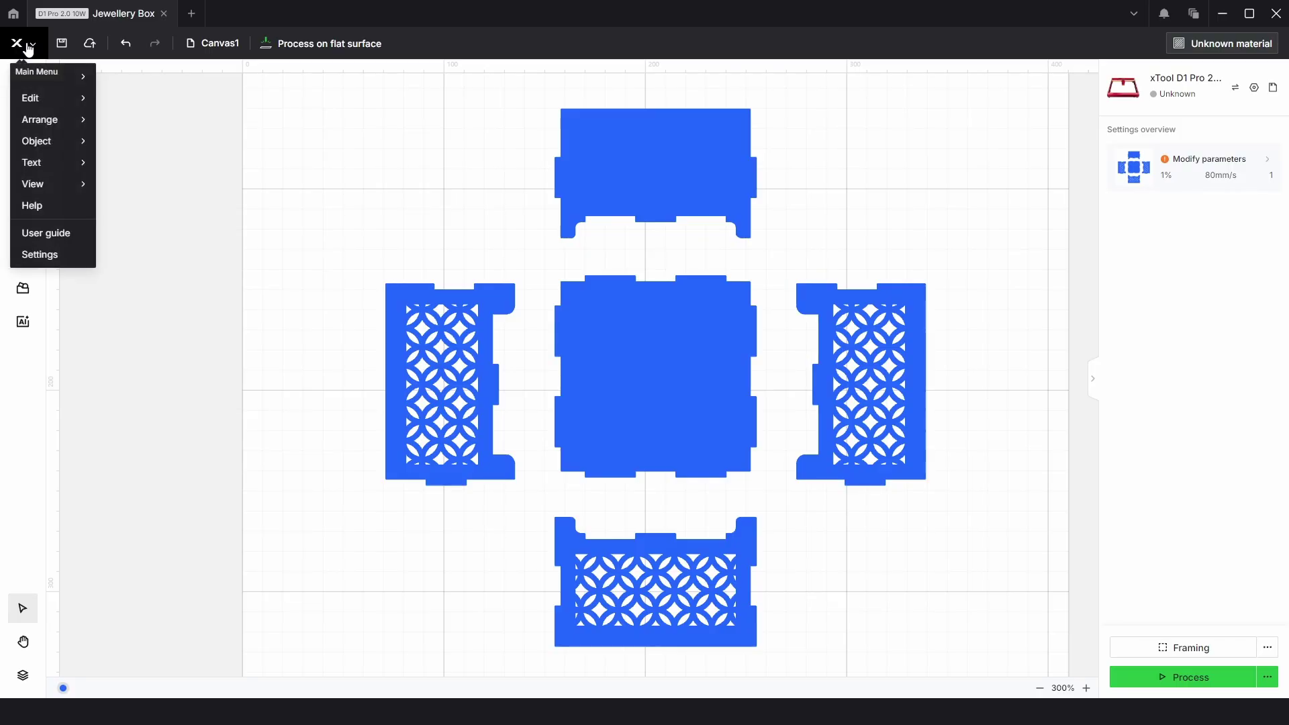
pyautogui.moveTo(31, 79)
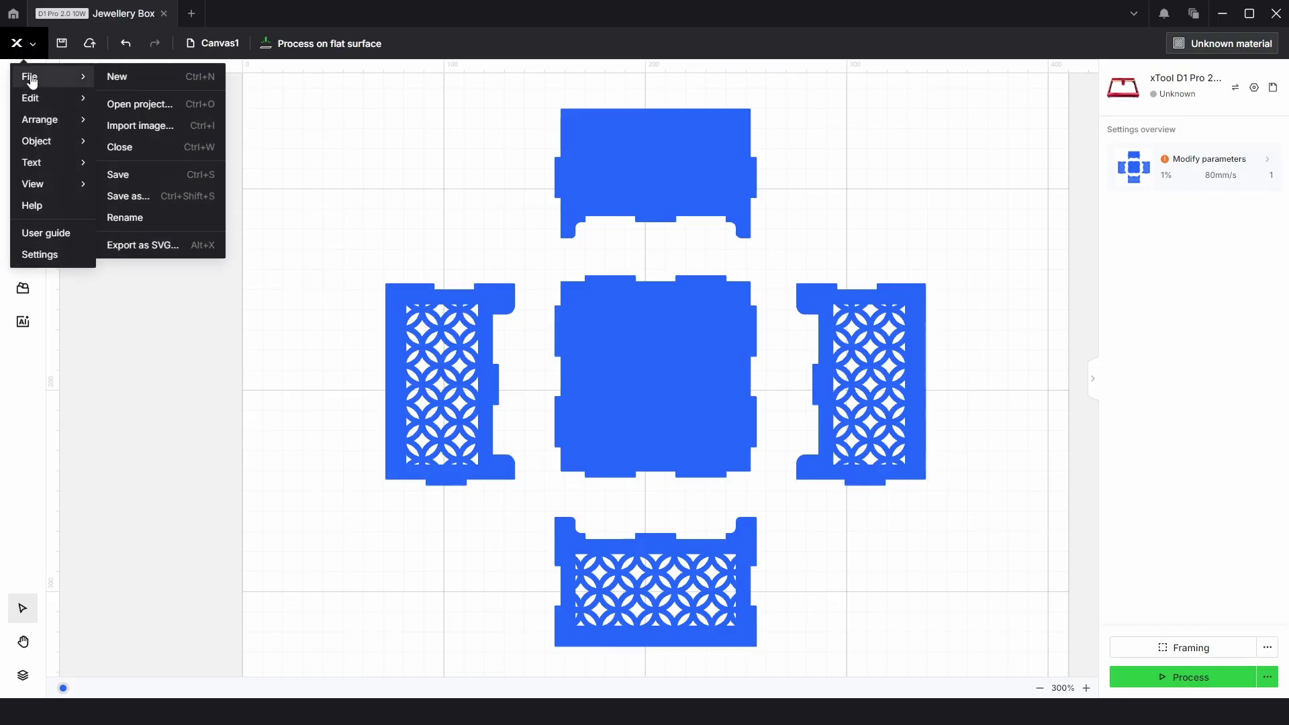
pyautogui.click(151, 245)
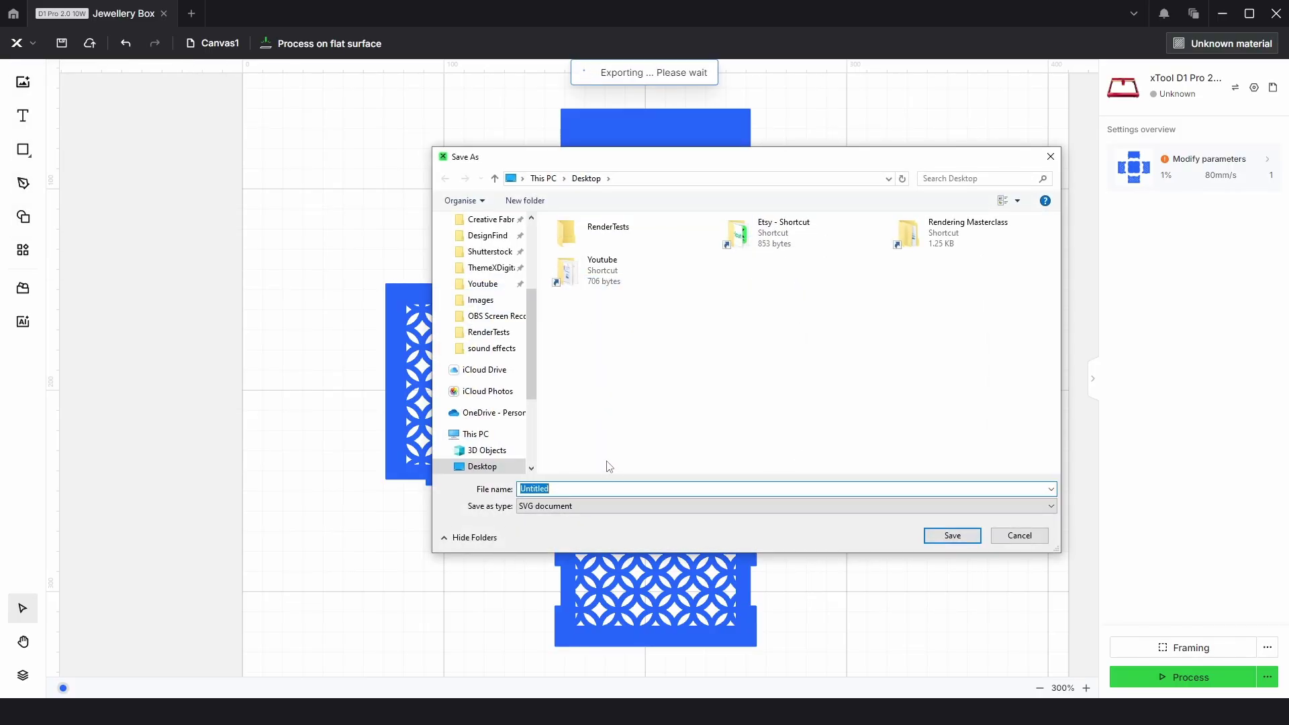
pyautogui.write('Box02')
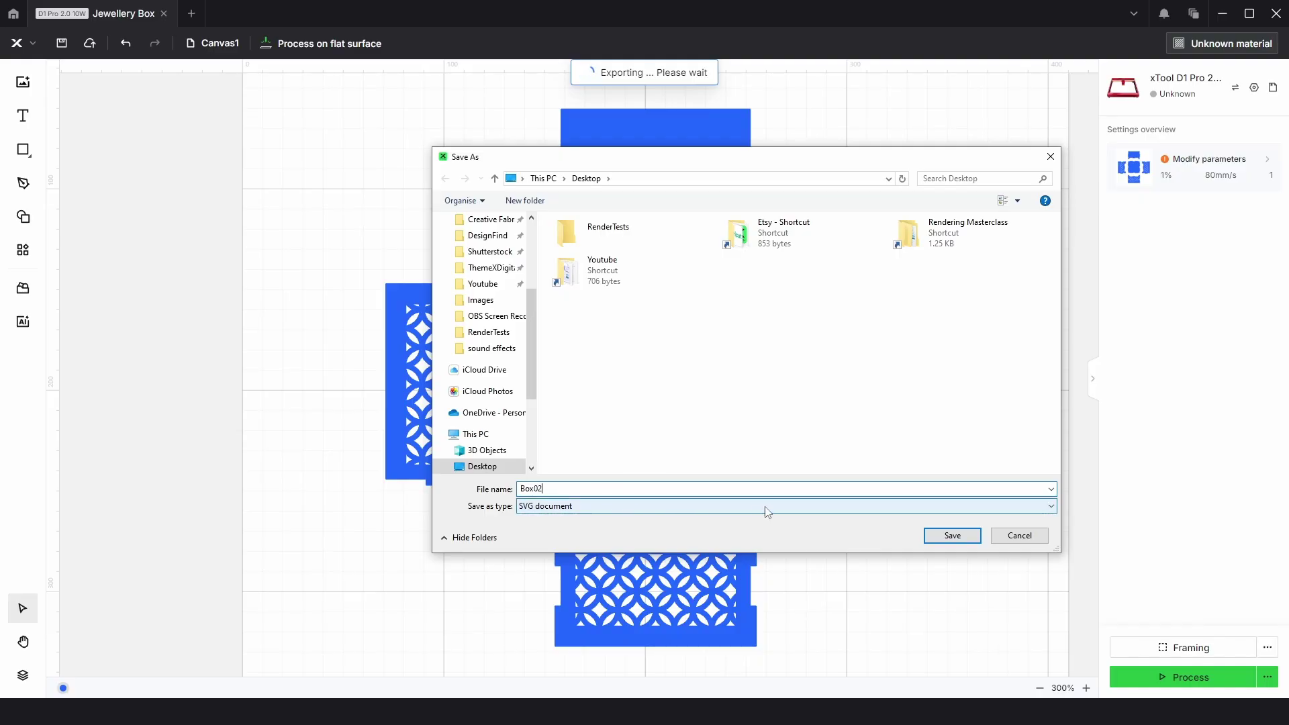
pyautogui.click(952, 535)
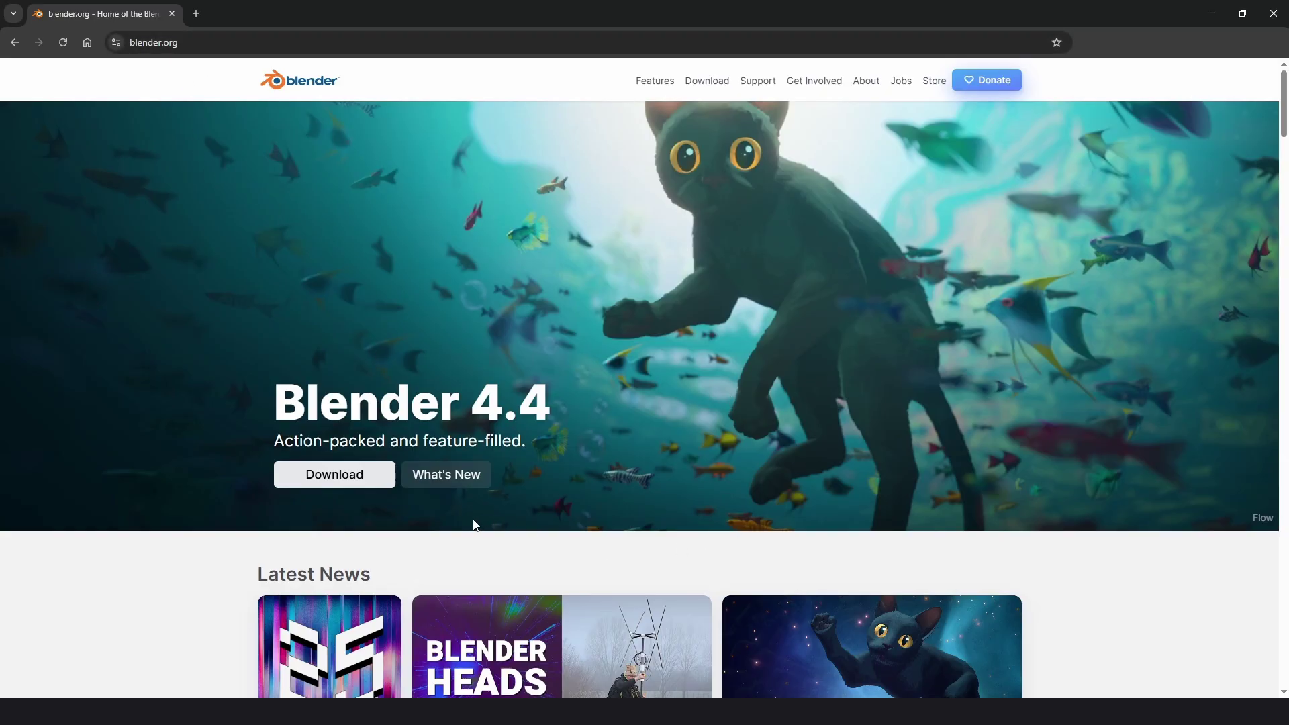
# Step: Switch to the browser, open Blender's download page from blender.org and examine the installers for other platforms and versions
pyautogui.click(334, 478)
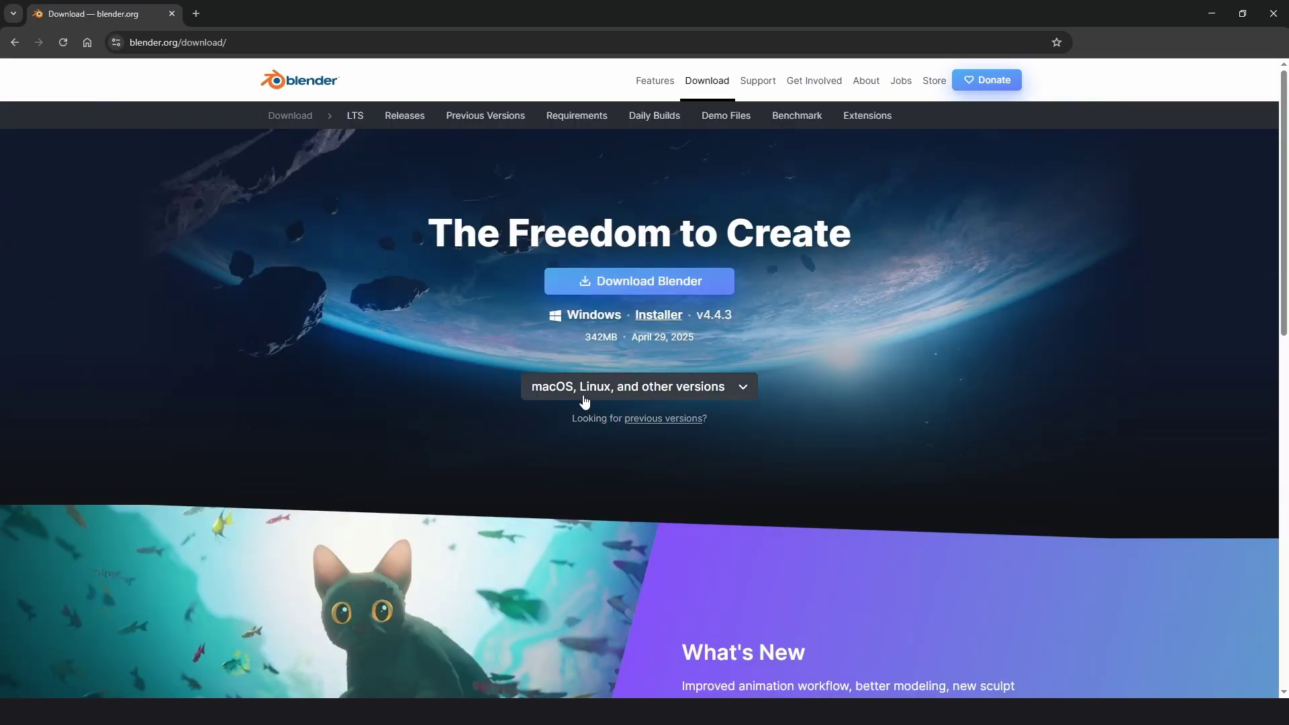
pyautogui.click(638, 393)
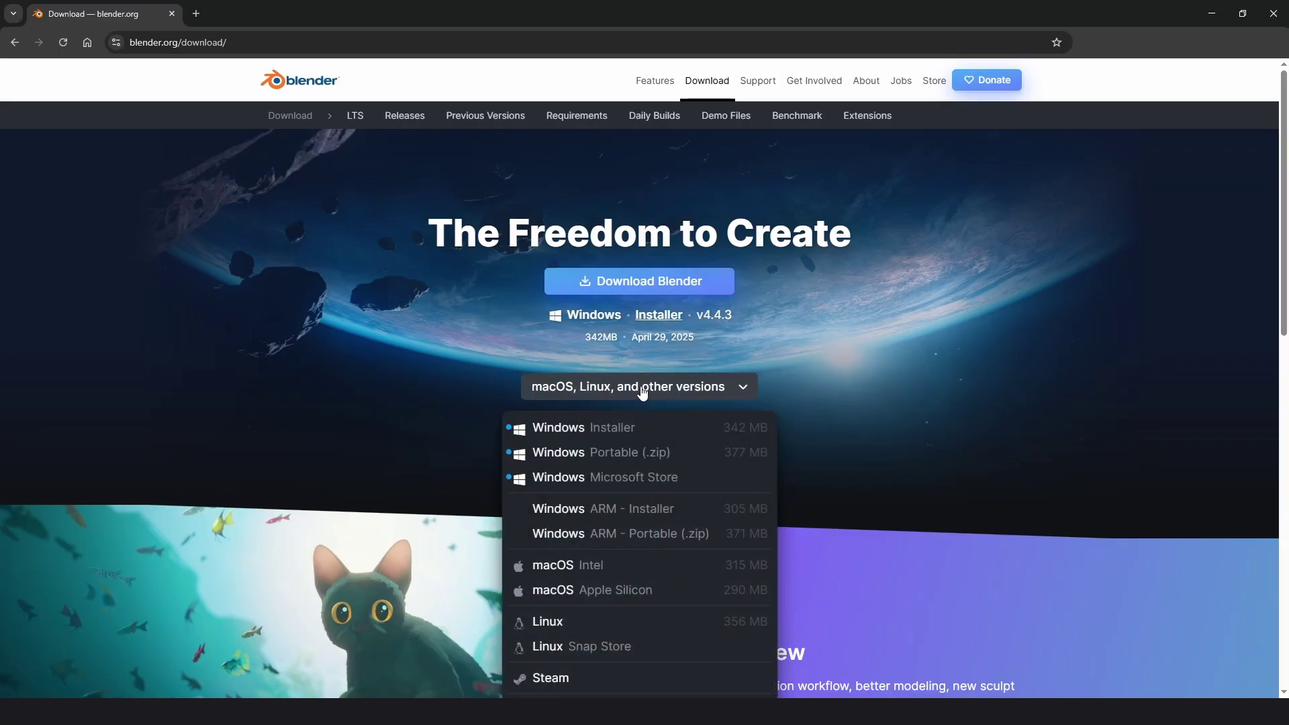
pyautogui.click(903, 437)
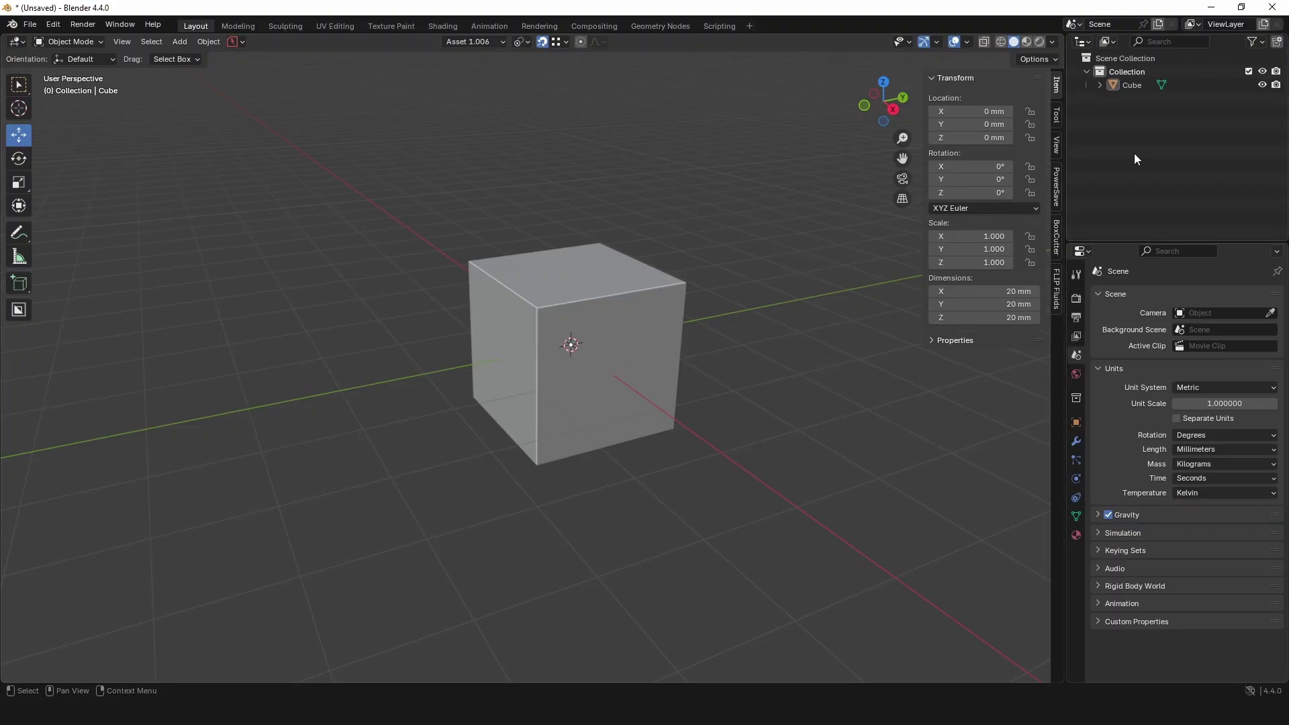
# Step: Switch to Blender and set the scene's unit system to Metric with length in Millimeters
pyautogui.click(1077, 297)
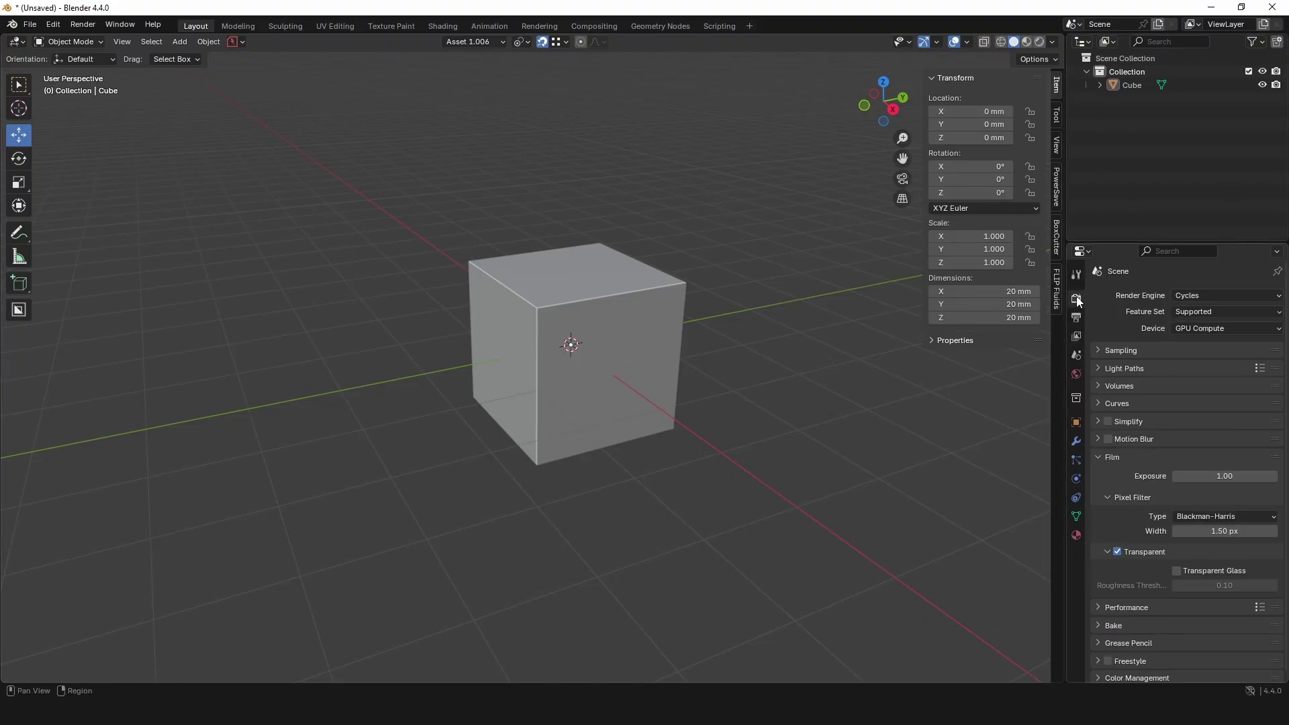
pyautogui.click(1077, 357)
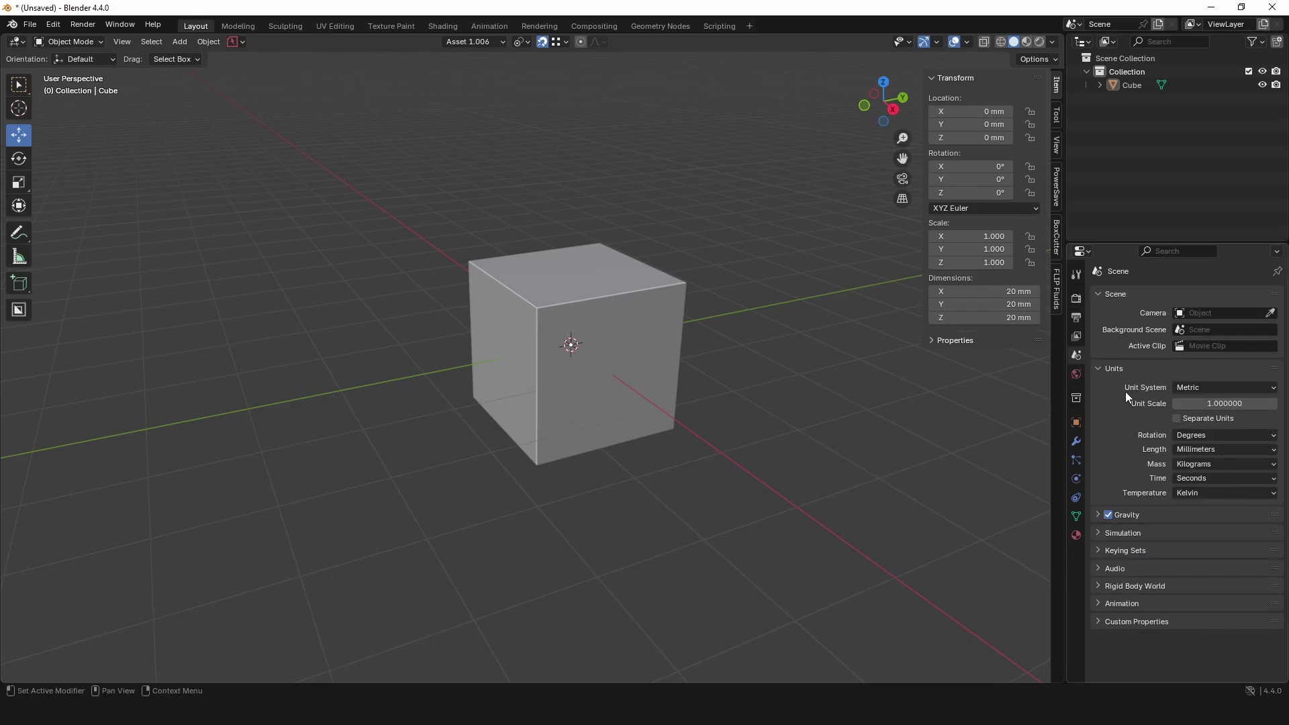
pyautogui.click(1207, 388)
pyautogui.click(1194, 417)
pyautogui.click(1188, 449)
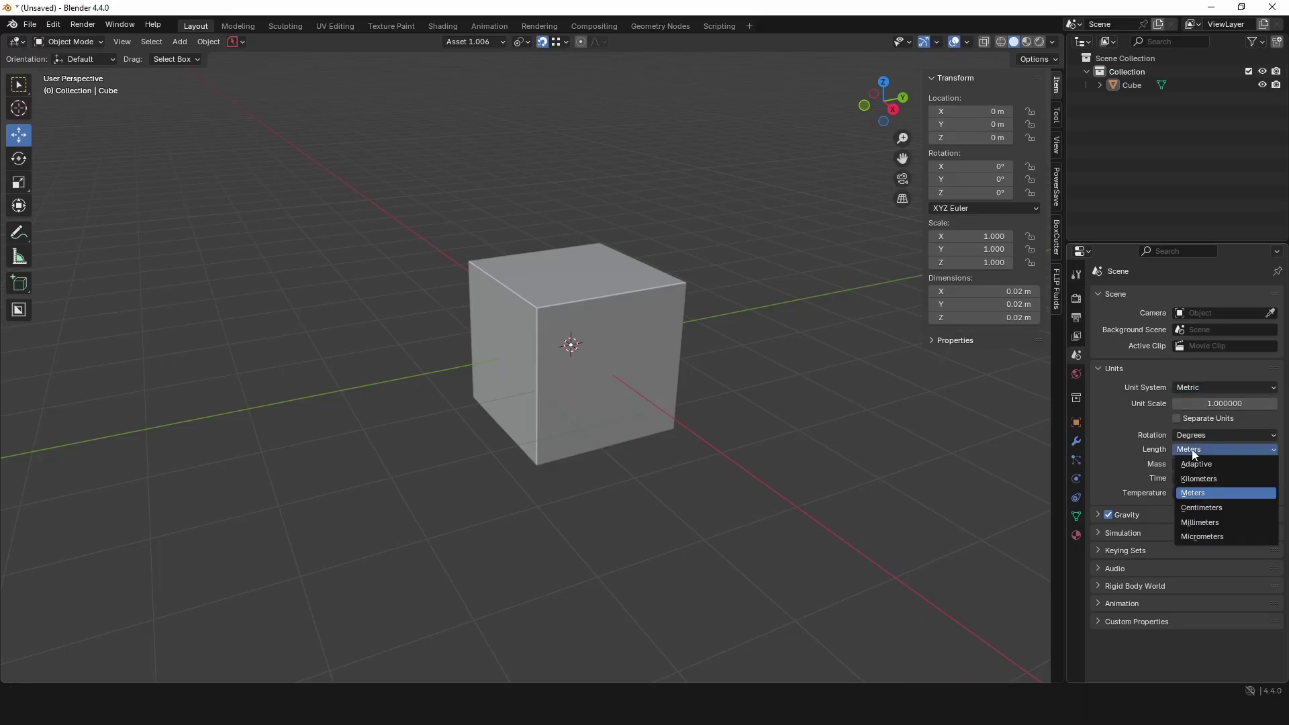
pyautogui.click(1205, 521)
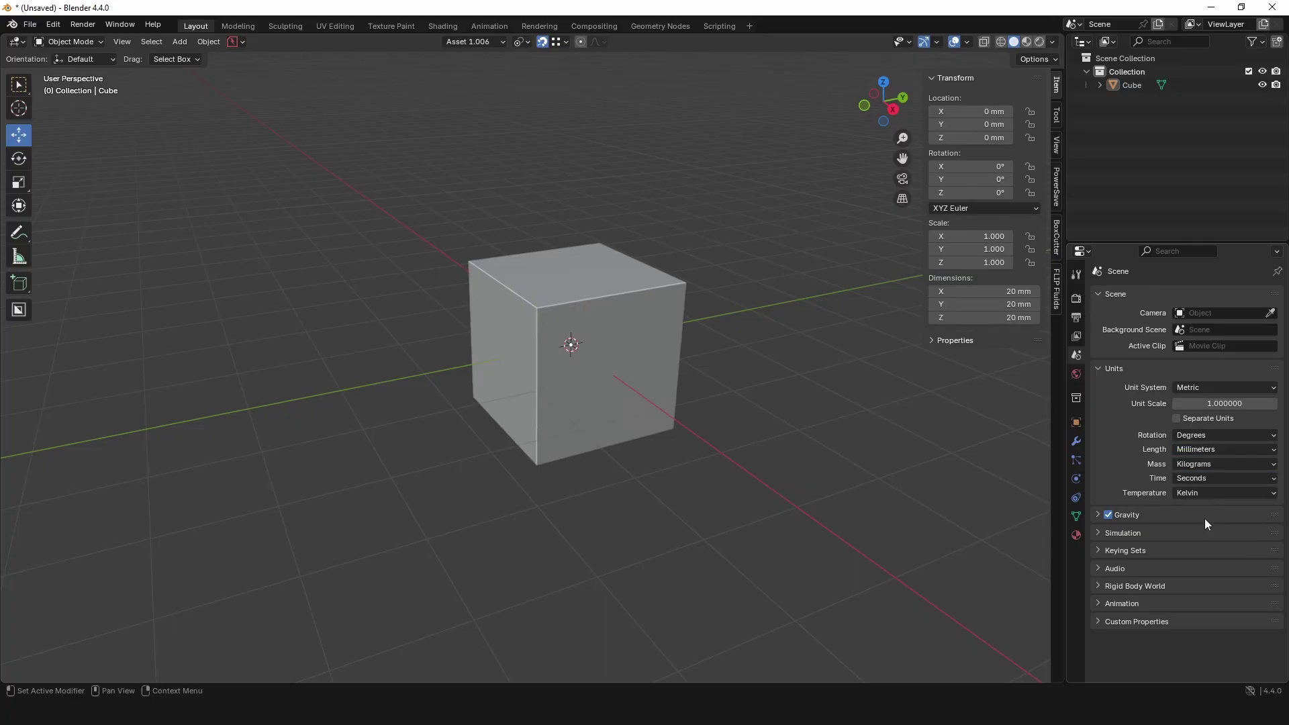
# Step: Change the scene's unit system to Imperial with length in Inches
pyautogui.click(1207, 384)
pyautogui.click(1201, 431)
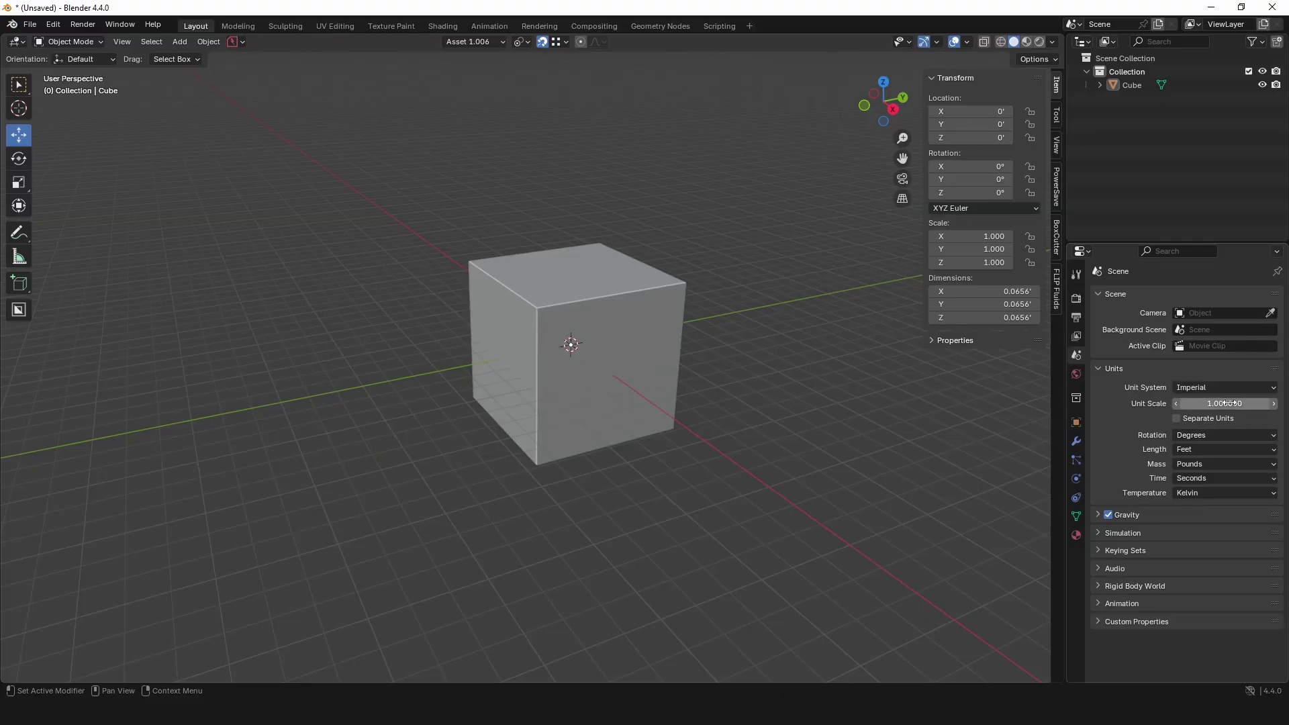
pyautogui.click(1195, 446)
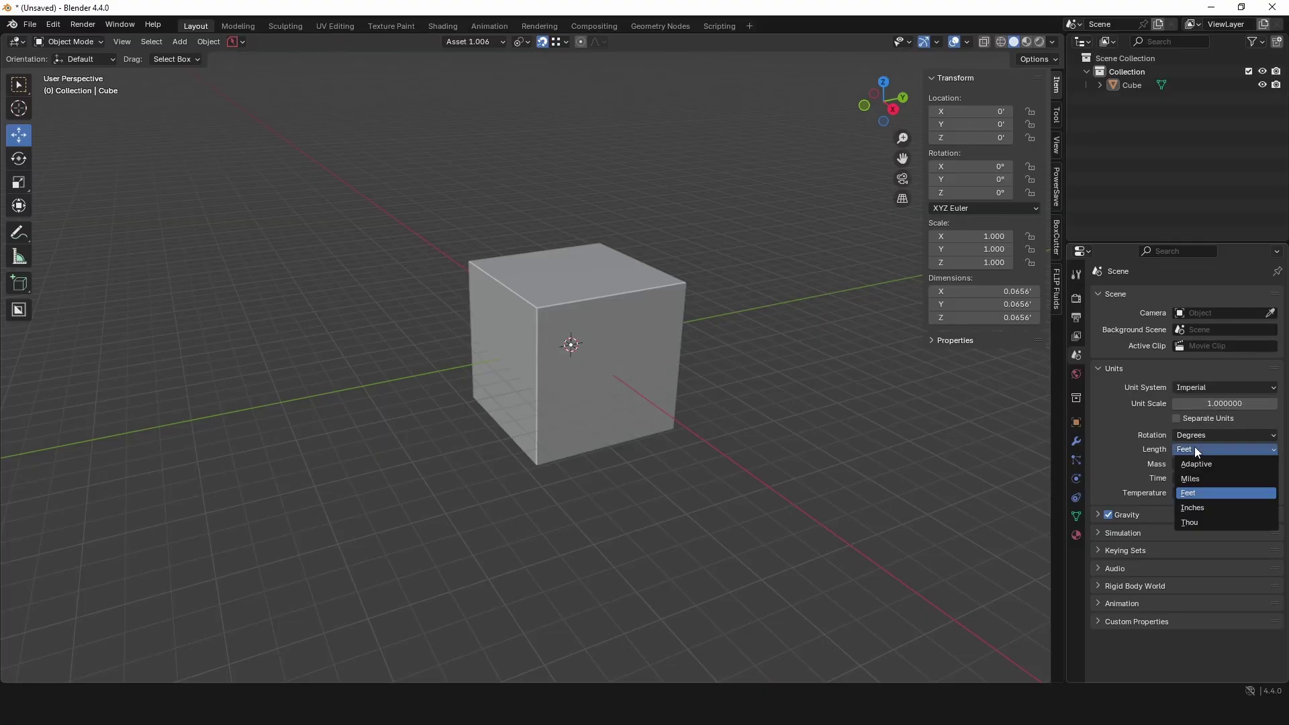
pyautogui.click(1191, 508)
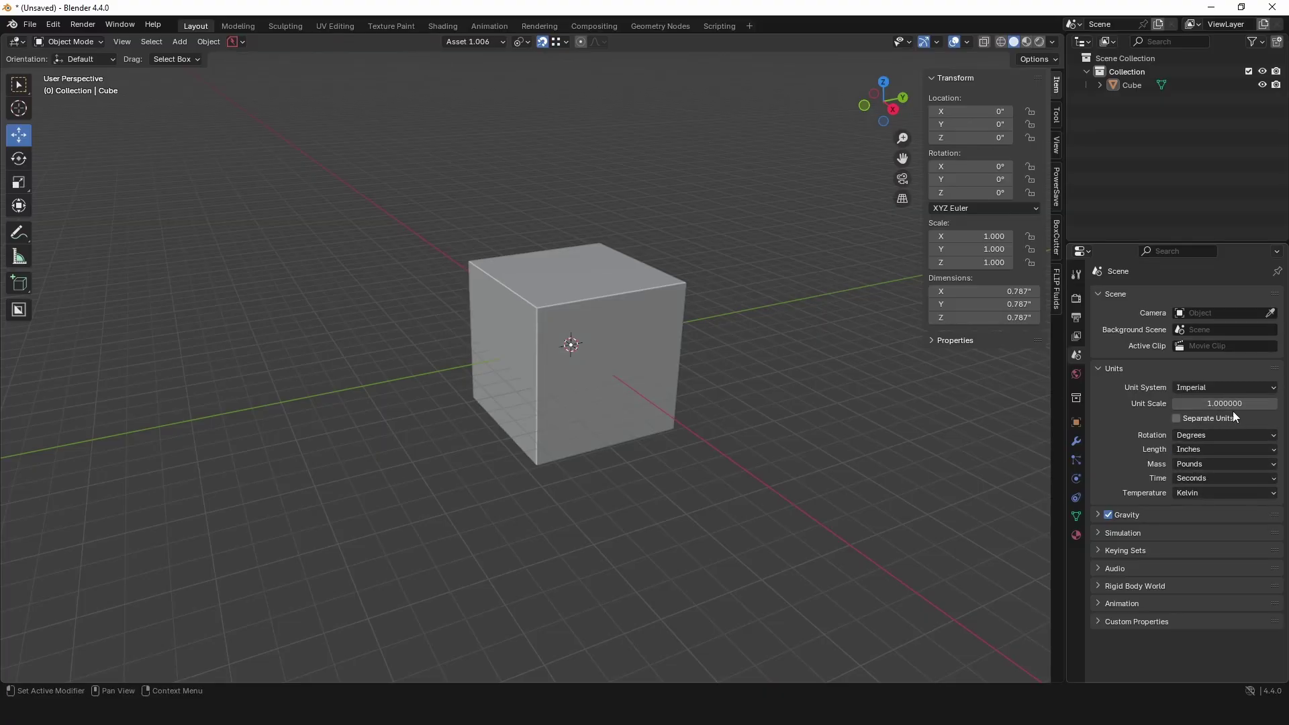
# Step: Return the scene's unit system to Metric and its length unit to Millimeters
pyautogui.click(1202, 387)
pyautogui.click(1195, 417)
pyautogui.click(1197, 446)
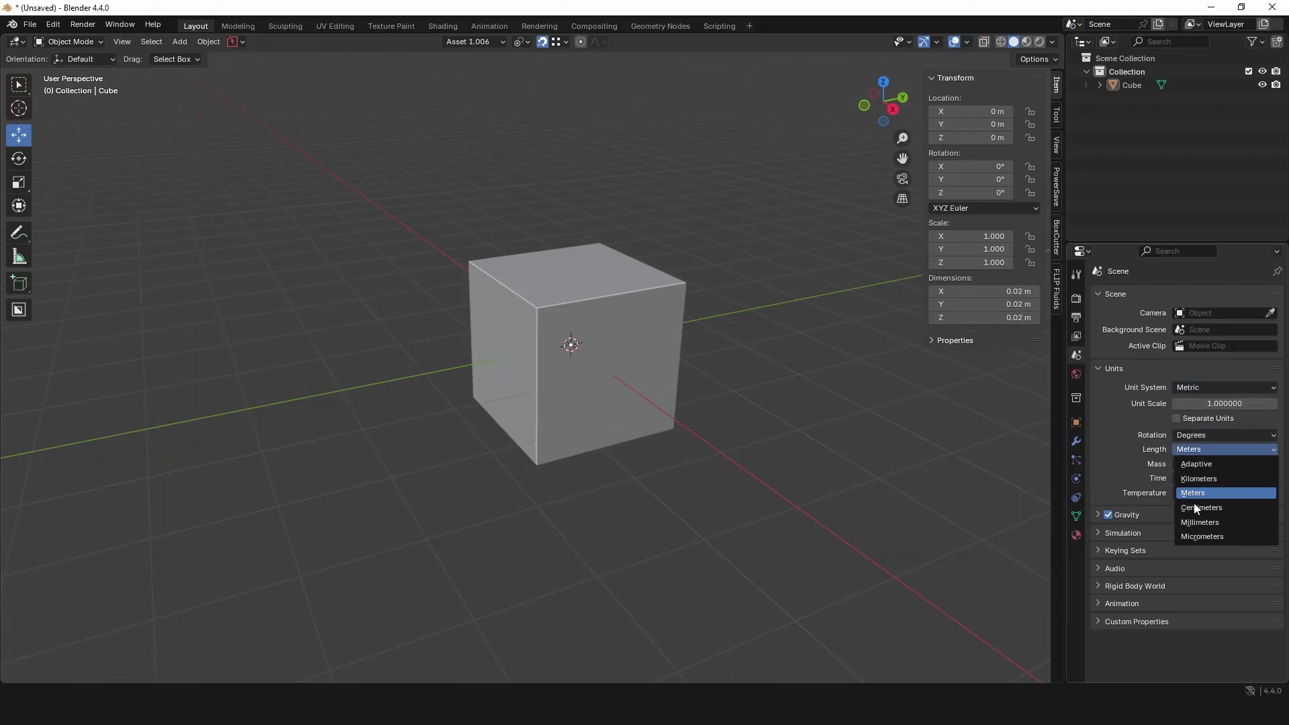
pyautogui.click(1199, 522)
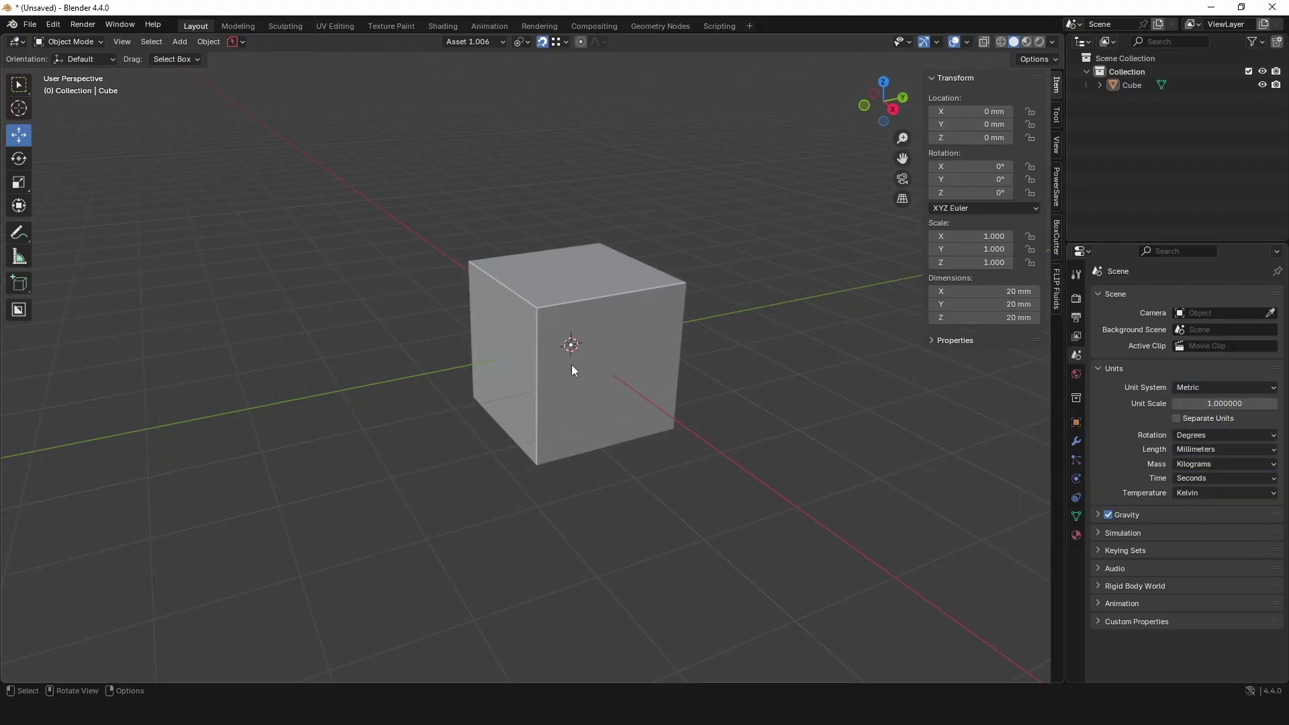
# Step: Select the cube to check its transform and dimension values, and deselect it
pyautogui.click(609, 333)
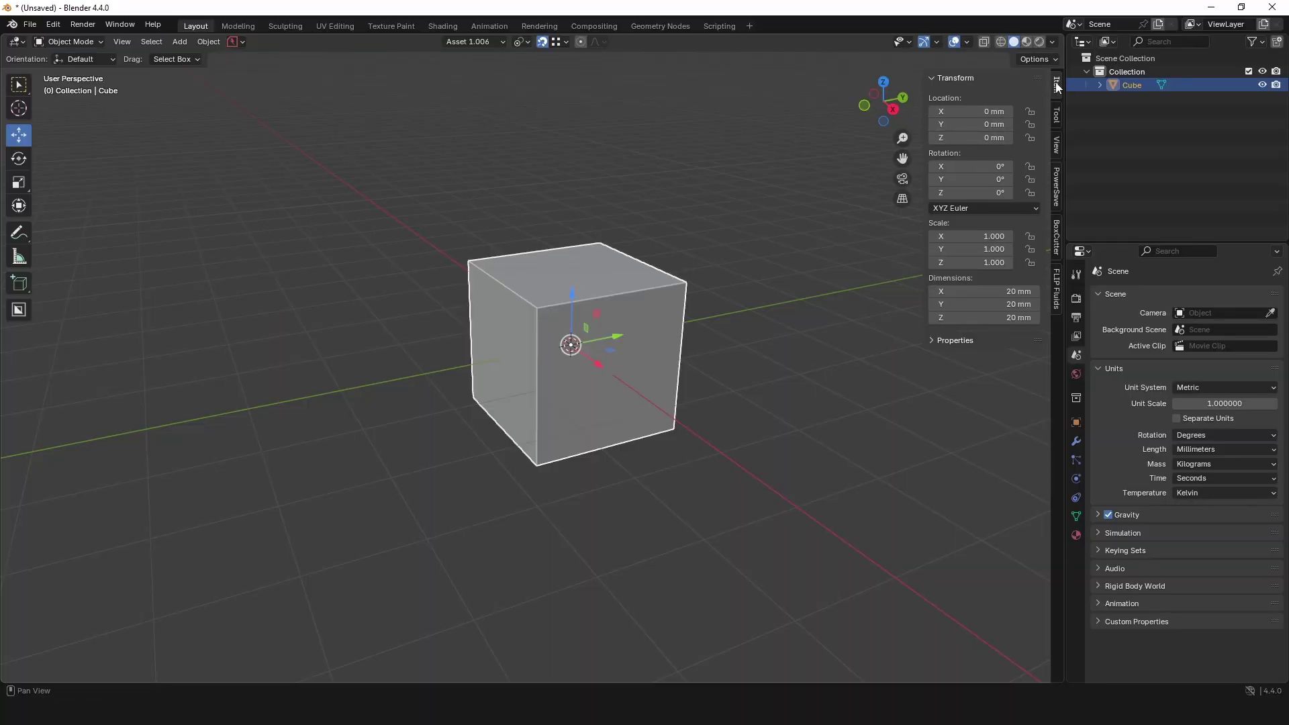
pyautogui.click(737, 442)
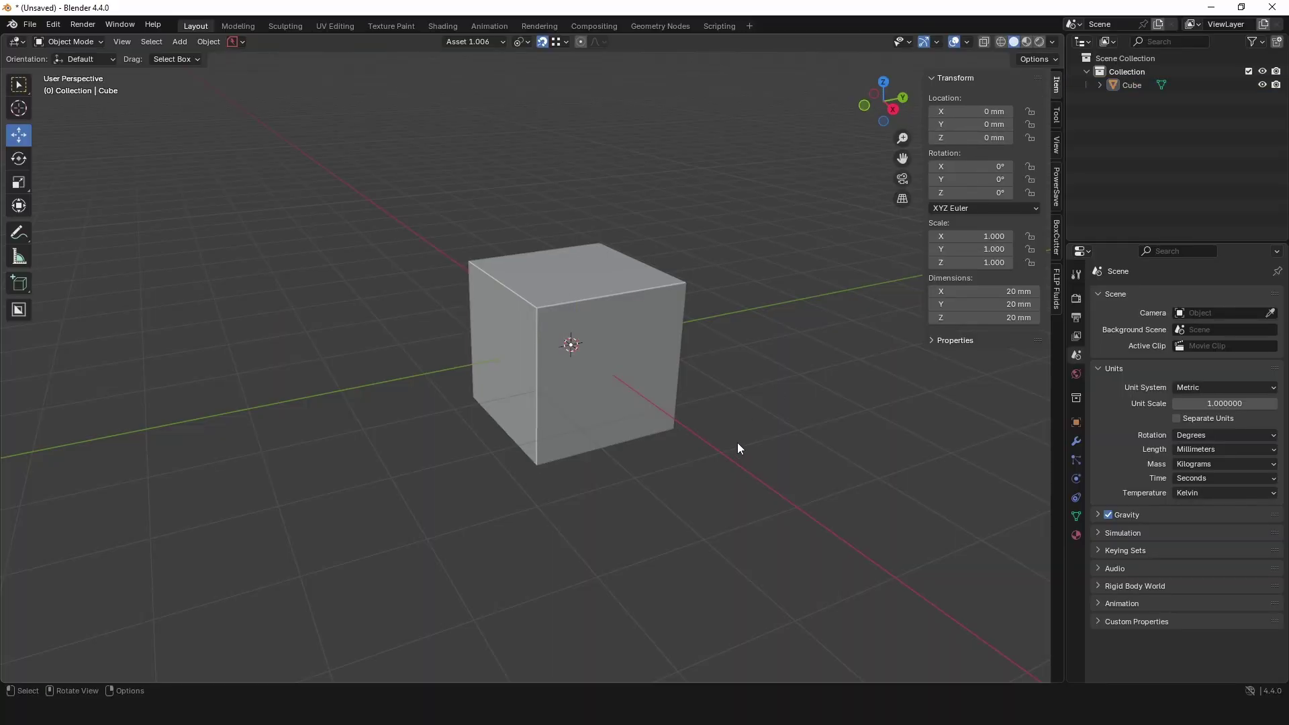
# Step: Delete the default cube and import Box02.svg from the Desktop as a Scalable Vector Graphics file
pyautogui.click(646, 343)
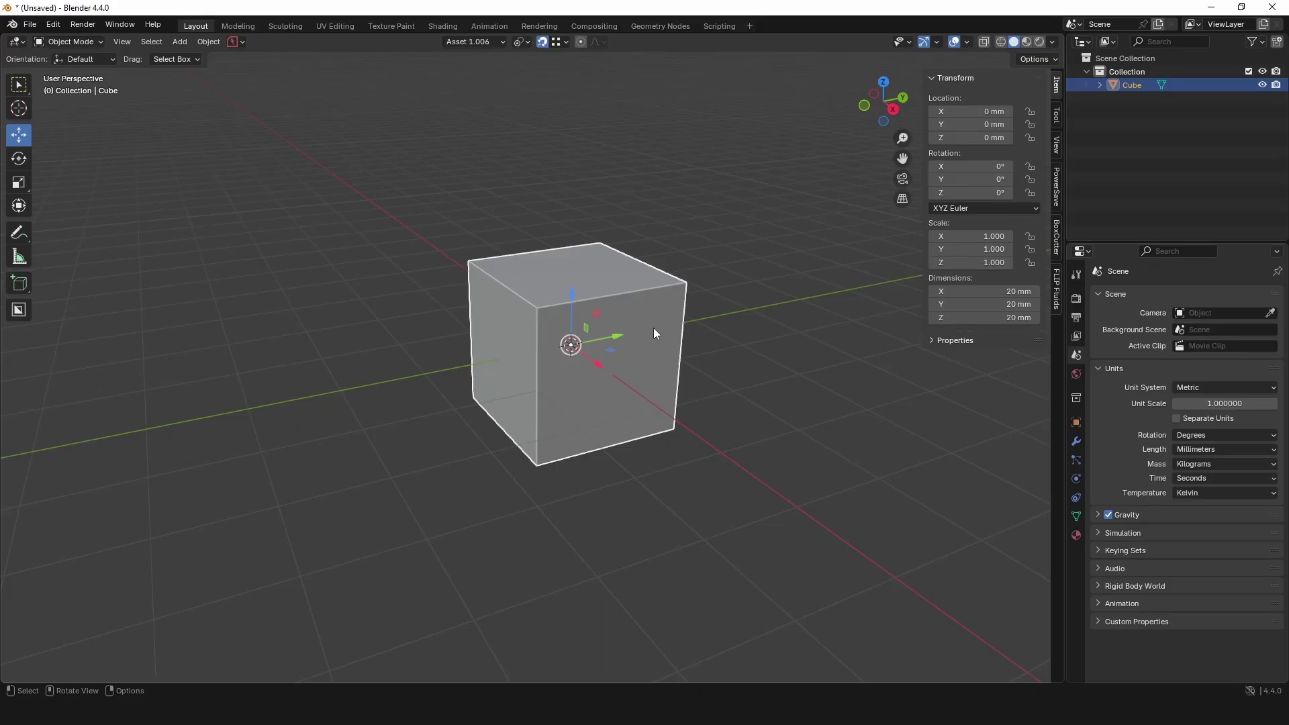
pyautogui.press('Delete')
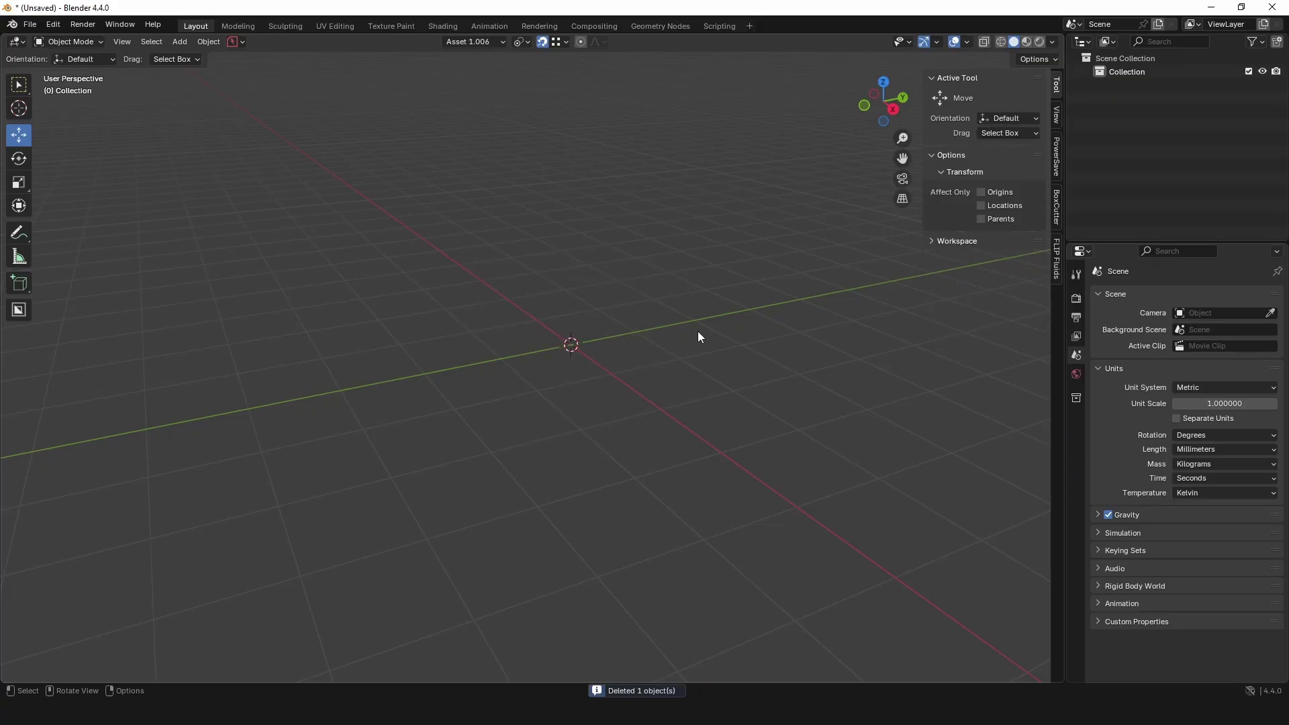
pyautogui.click(34, 27)
pyautogui.moveTo(66, 213)
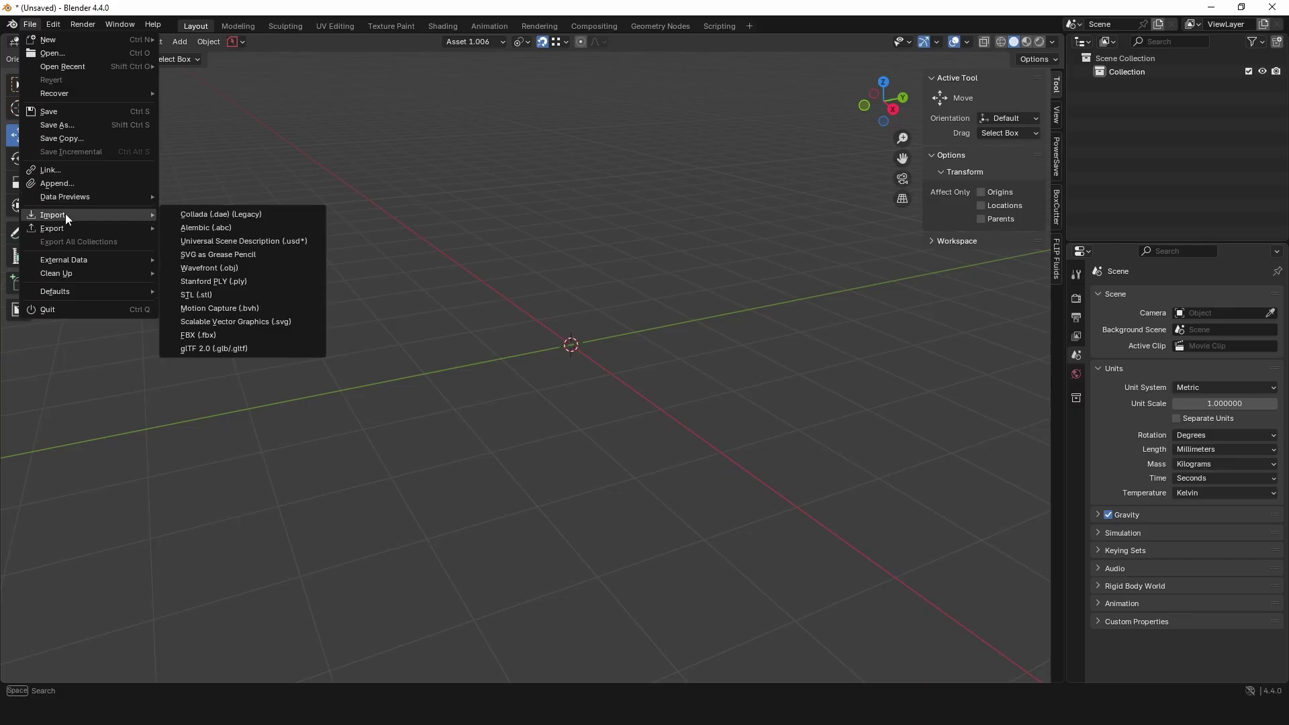
pyautogui.click(272, 323)
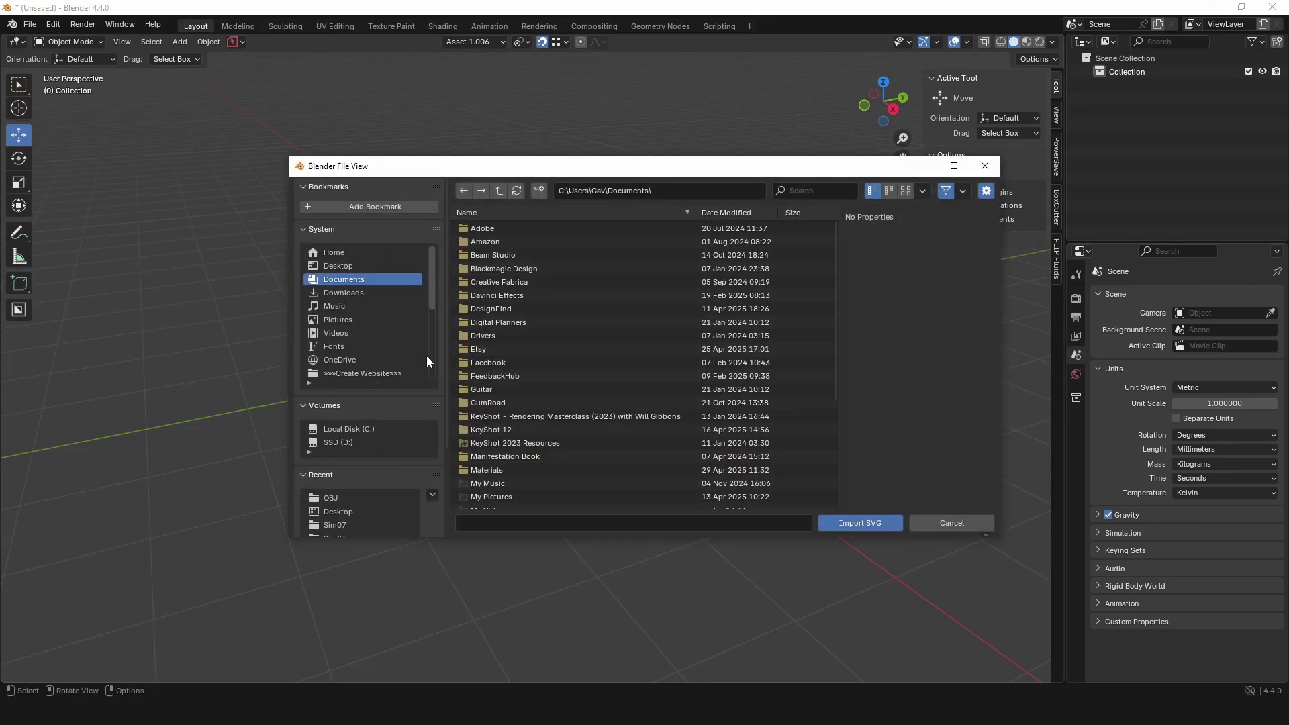
pyautogui.click(341, 265)
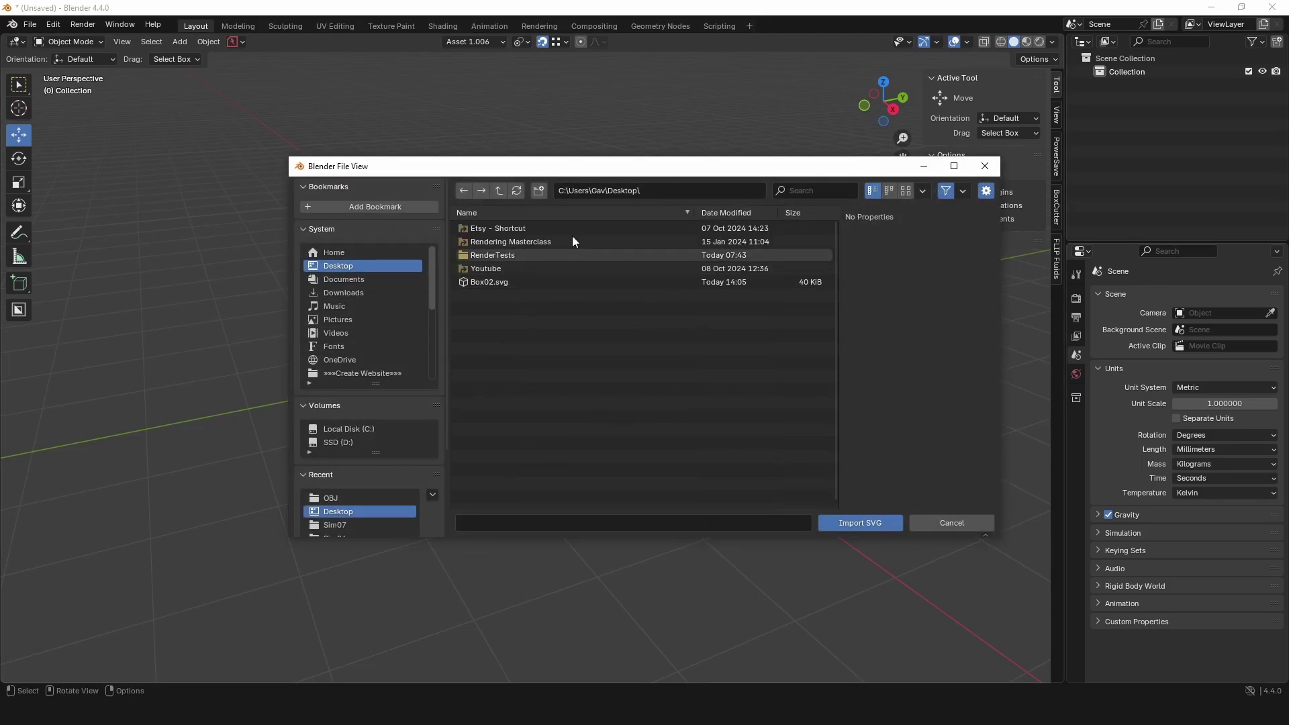
pyautogui.click(483, 281)
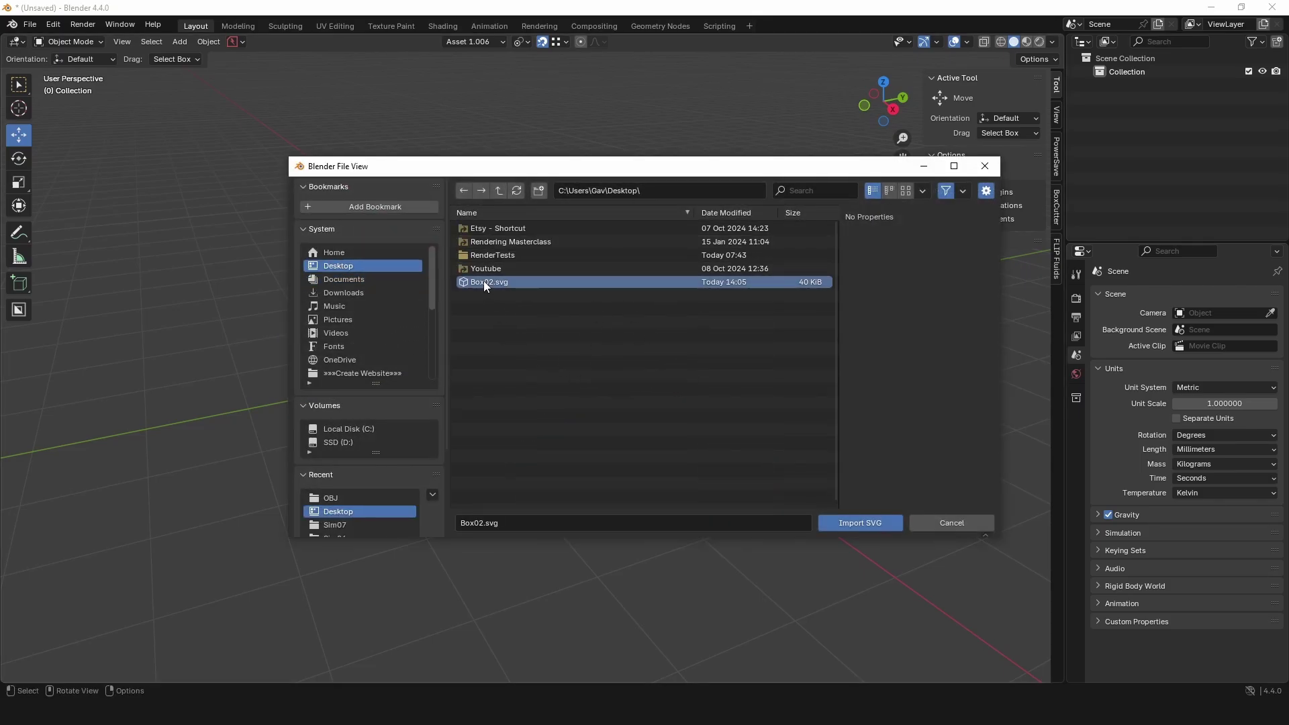
pyautogui.click(863, 521)
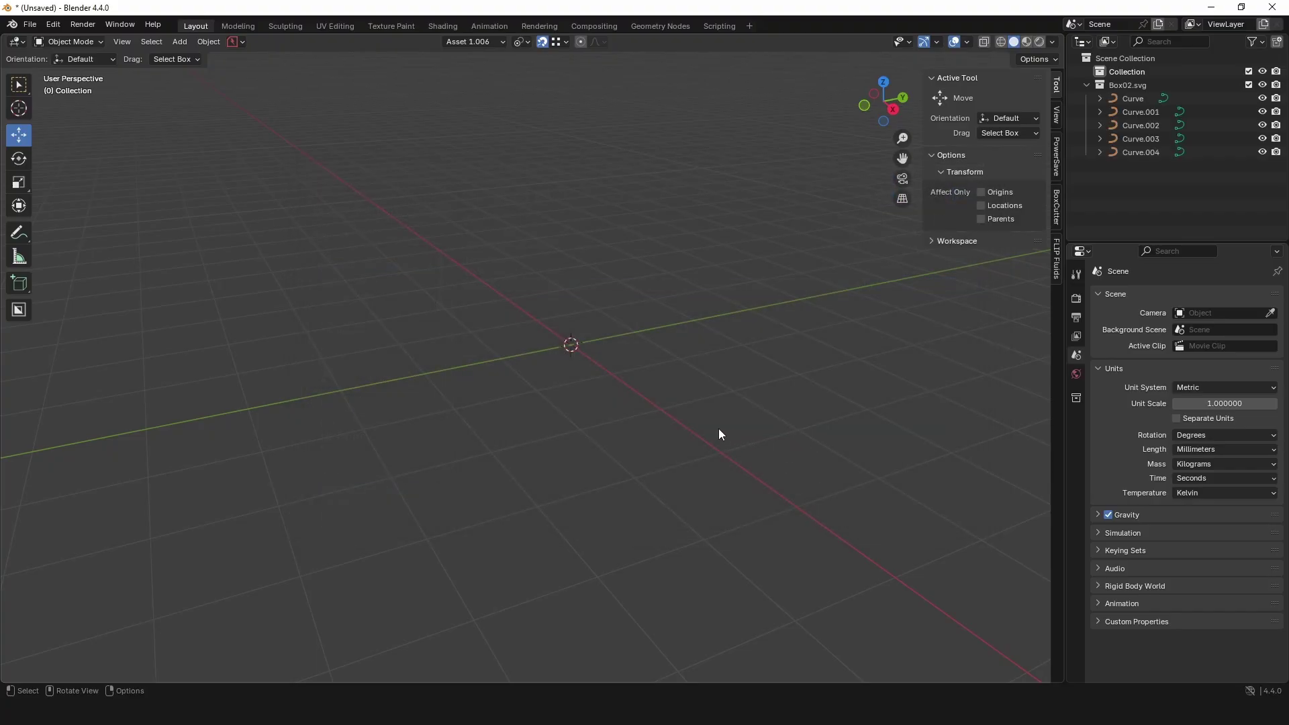
# Step: Examine the imported box panels from several angles, checking the dimensions of the lattice panel on the positive X side
pyautogui.scroll(-8, 642, 394)
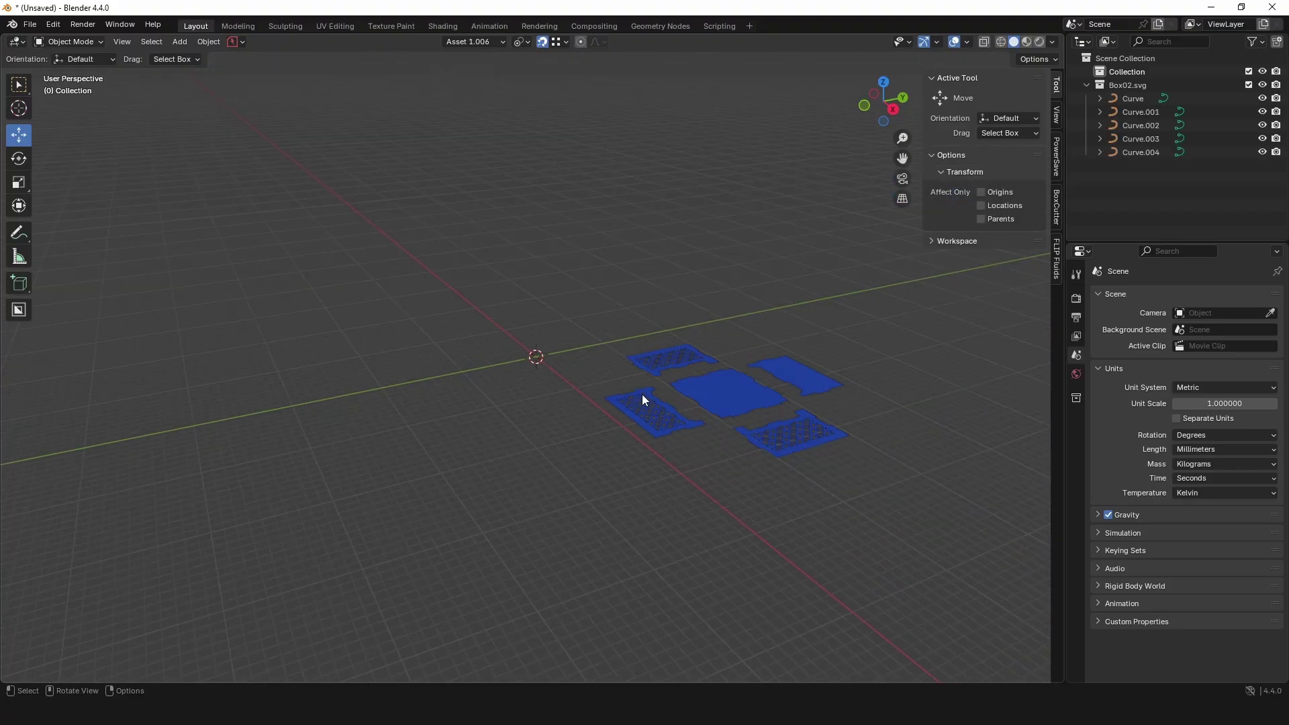
pyautogui.moveTo(642, 453); pyautogui.dragTo(712, 456)
pyautogui.scroll(4, 761, 425)
pyautogui.click(873, 363)
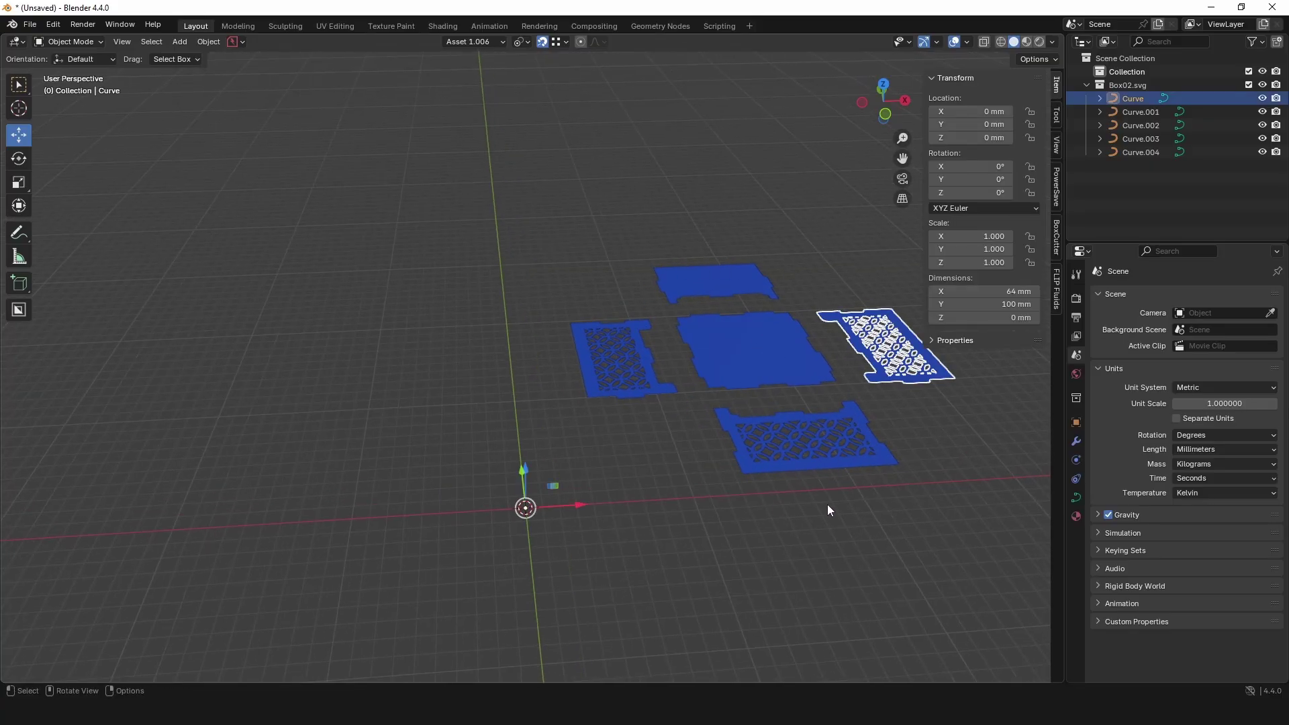
pyautogui.moveTo(827, 505); pyautogui.dragTo(872, 484)
pyautogui.moveTo(817, 523); pyautogui.dragTo(824, 493)
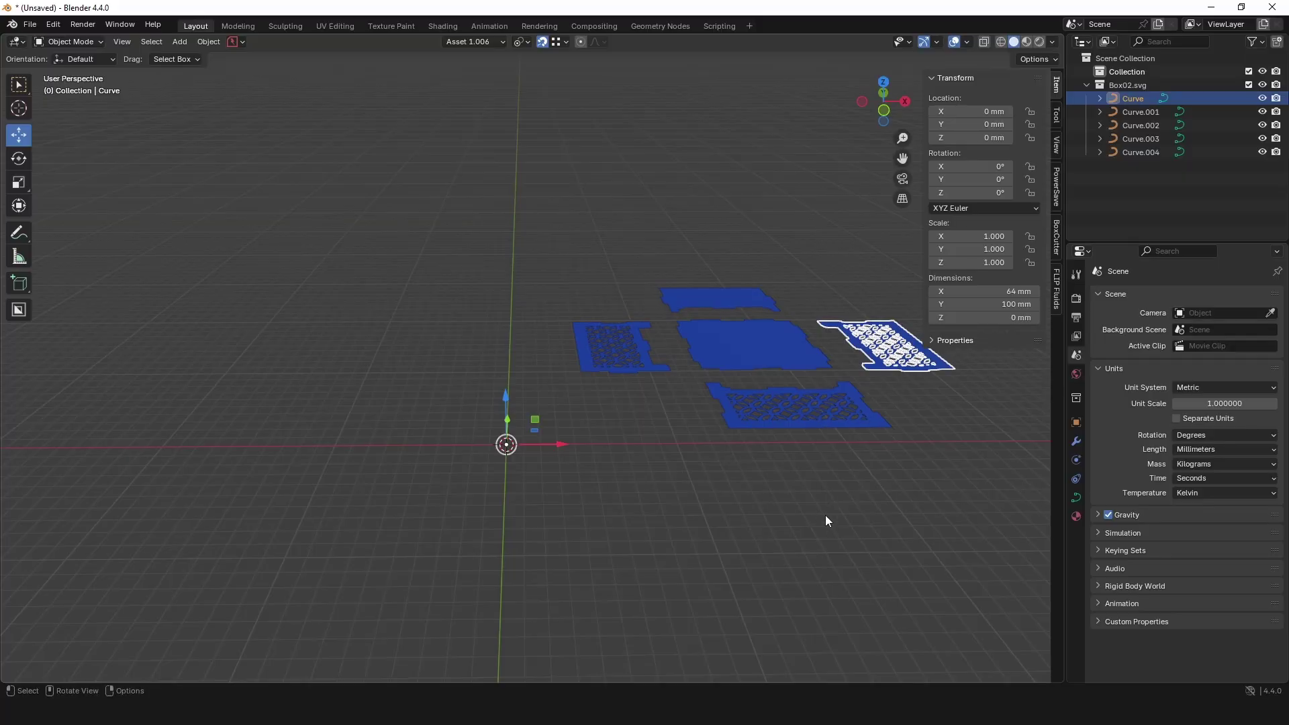
pyautogui.moveTo(716, 368); pyautogui.dragTo(562, 343)
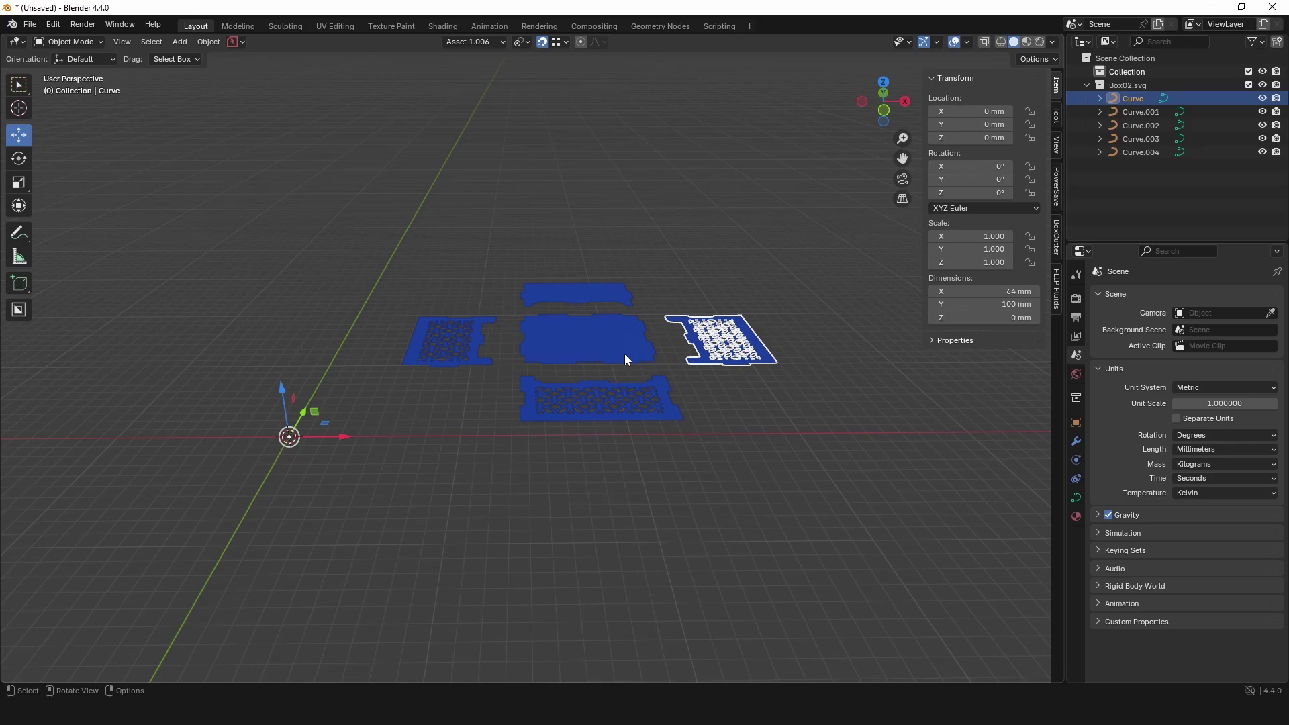
pyautogui.scroll(5, 624, 353)
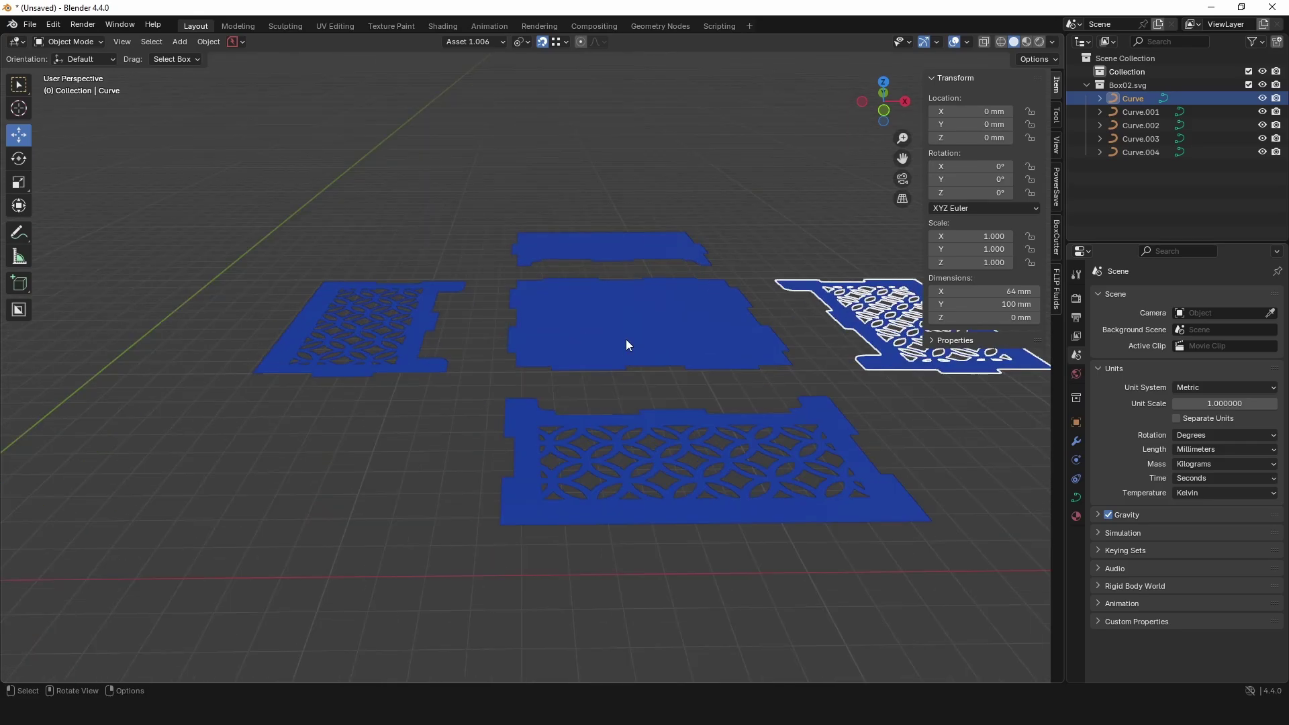
pyautogui.moveTo(625, 340)
pyautogui.mouseDown()
pyautogui.moveTo(627, 319)
pyautogui.moveTo(606, 324)
pyautogui.moveTo(650, 321)
pyautogui.moveTo(561, 319)
pyautogui.moveTo(664, 305)
pyautogui.moveTo(604, 305)
pyautogui.moveTo(641, 316)
pyautogui.moveTo(639, 342)
pyautogui.moveTo(639, 329)
pyautogui.mouseUp()
pyautogui.click(836, 480)
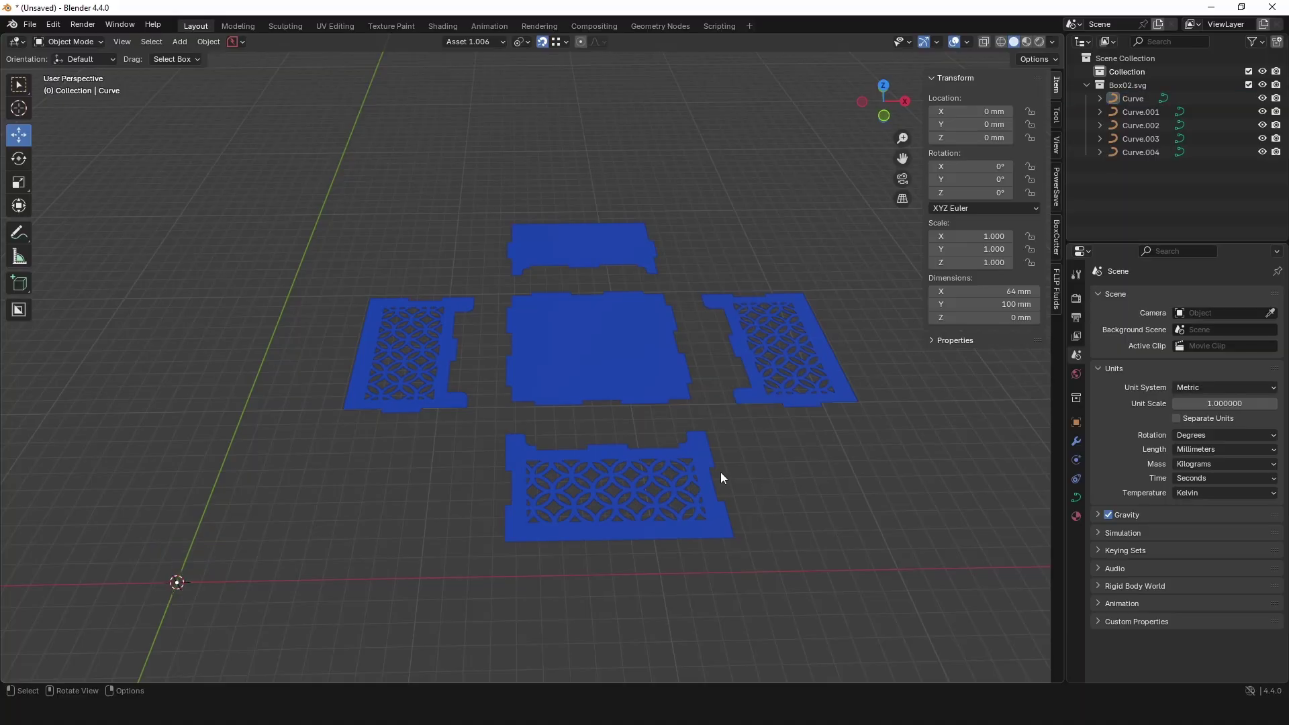
pyautogui.moveTo(721, 477); pyautogui.dragTo(631, 355)
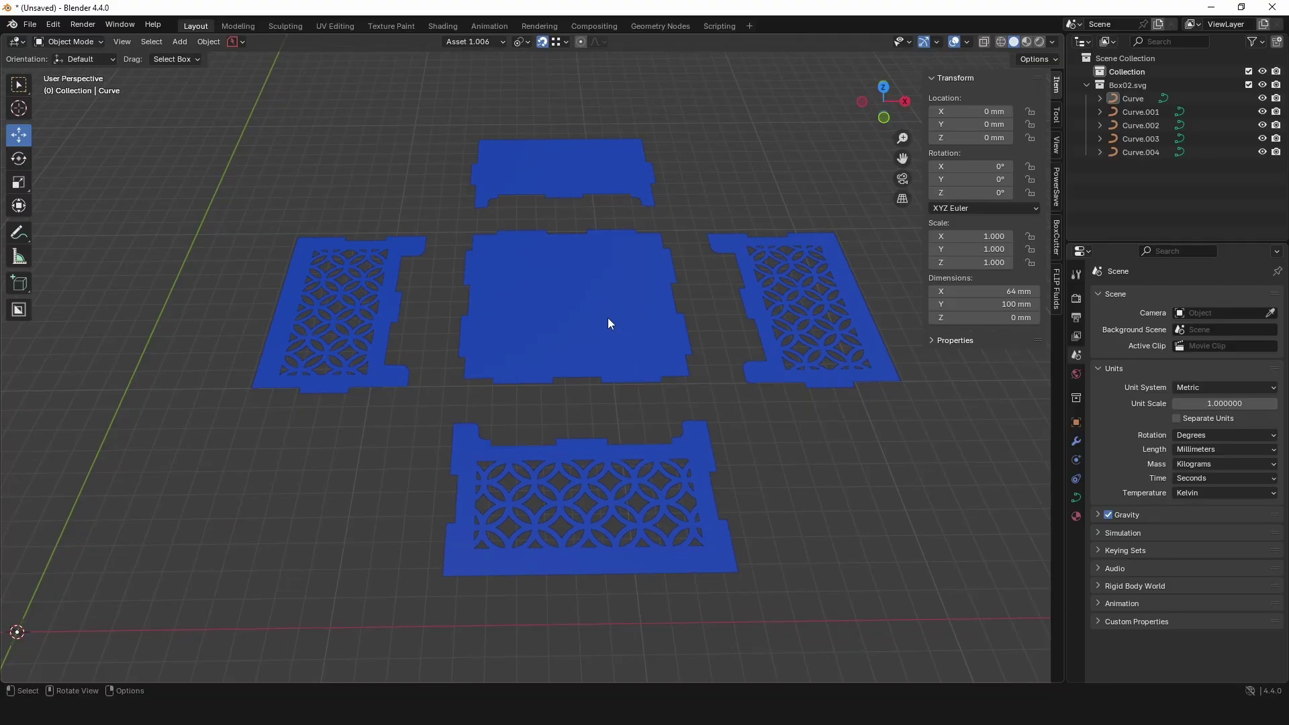
# Step: Adjust the extrusion of the square base panel to a total height of about 4040 mm
pyautogui.click(600, 302)
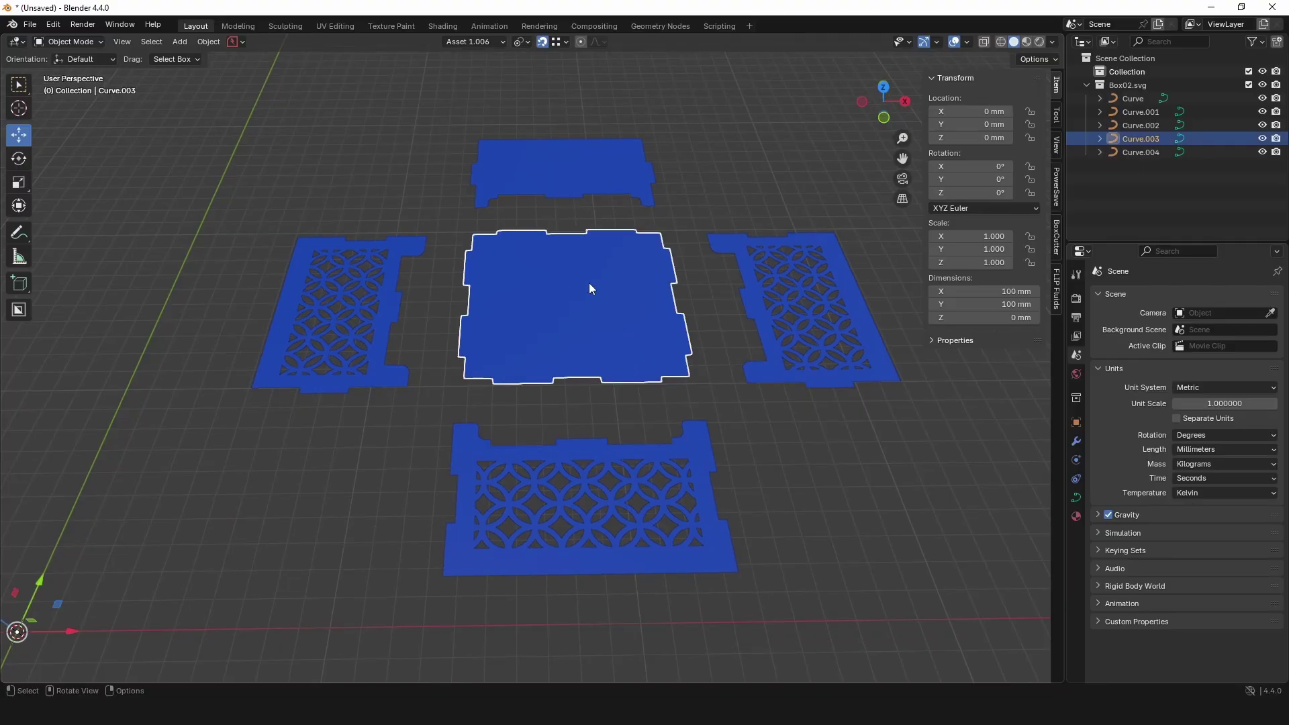
pyautogui.rightClick(589, 289)
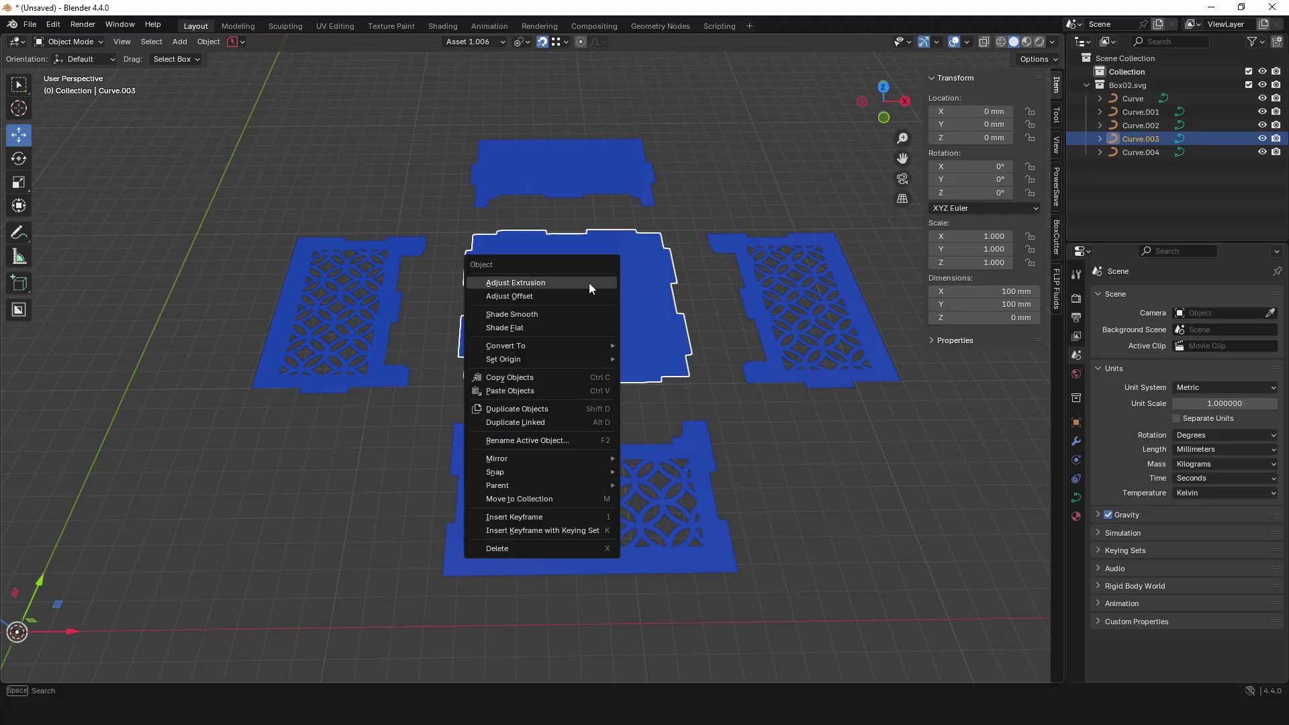
pyautogui.click(526, 284)
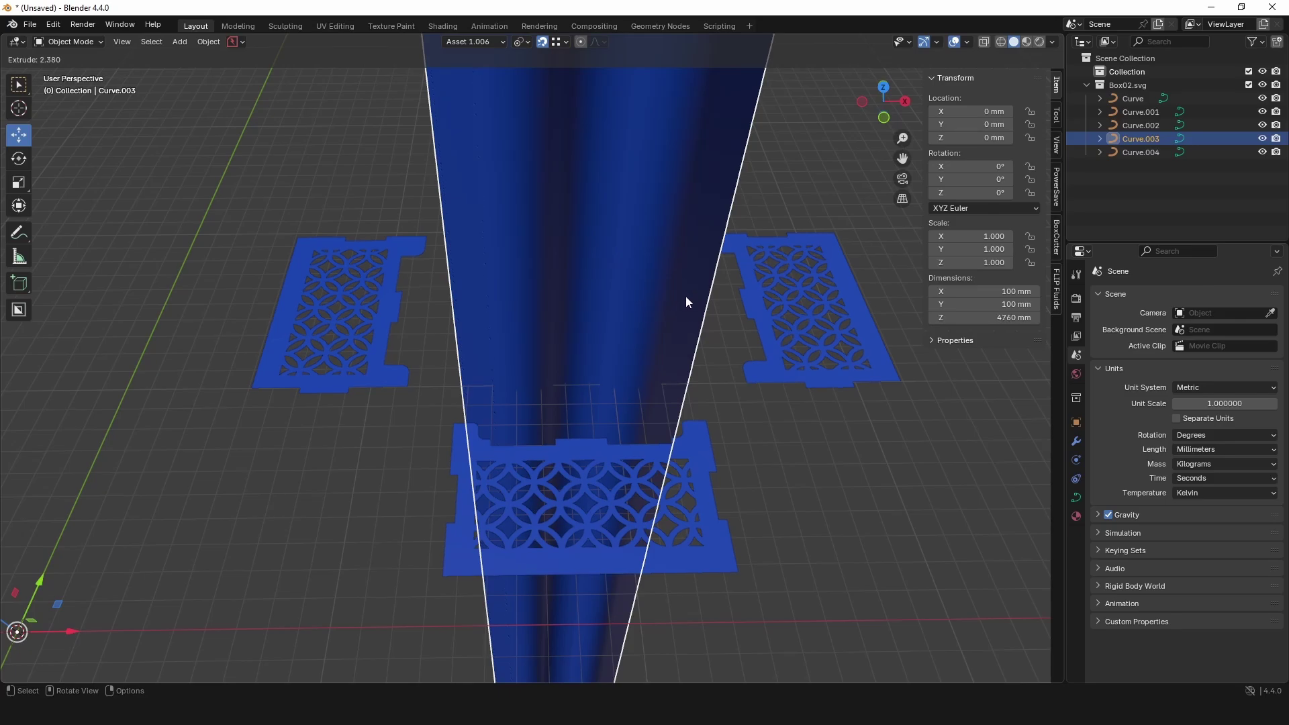
pyautogui.click(662, 351)
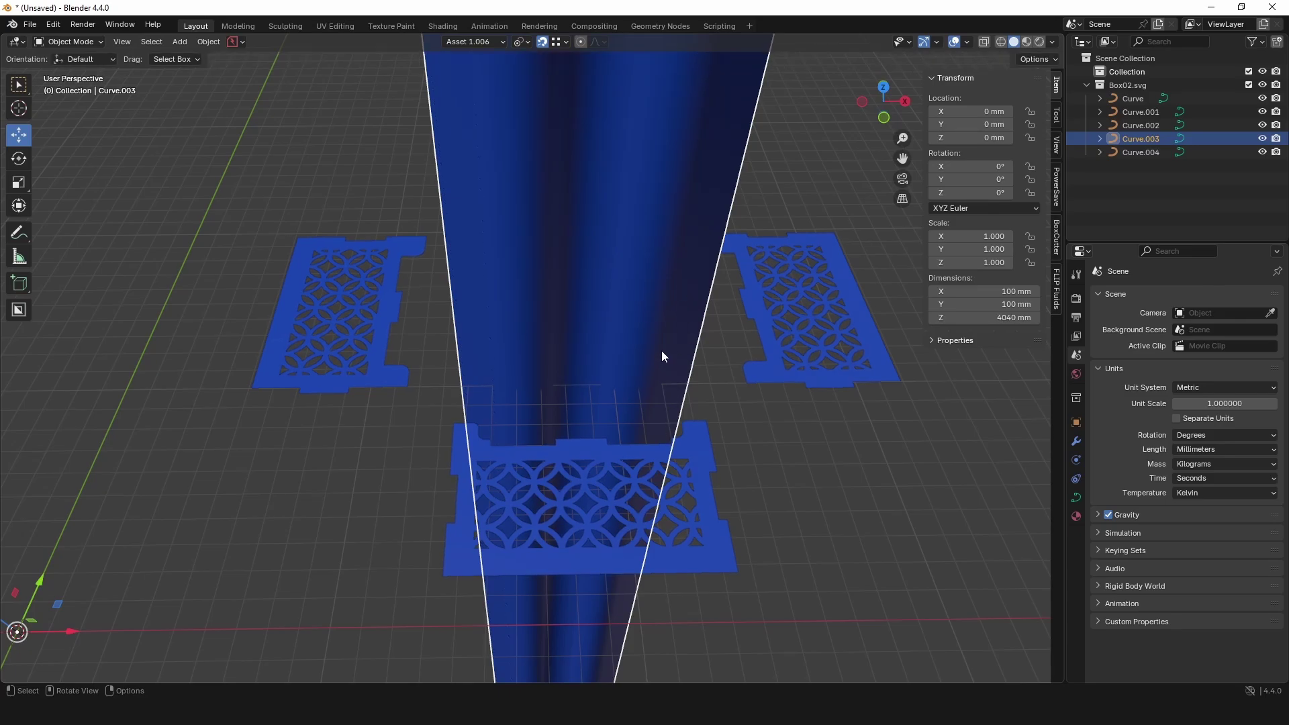
# Step: Set the extruded base panel's Z dimension to 3 mm and deselect the panel
pyautogui.scroll(-6, 718, 410)
pyautogui.moveTo(683, 387); pyautogui.dragTo(611, 340)
pyautogui.scroll(2, 613, 329)
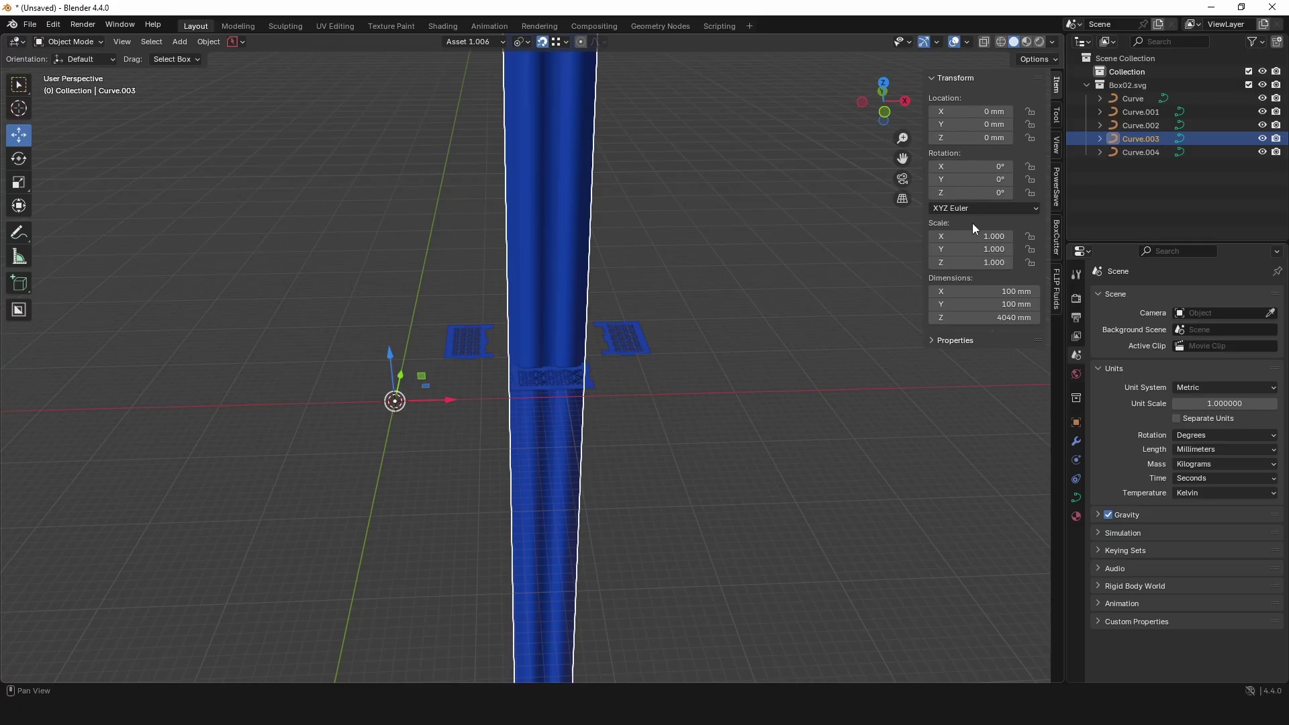
pyautogui.doubleClick(1000, 318)
pyautogui.write('3')
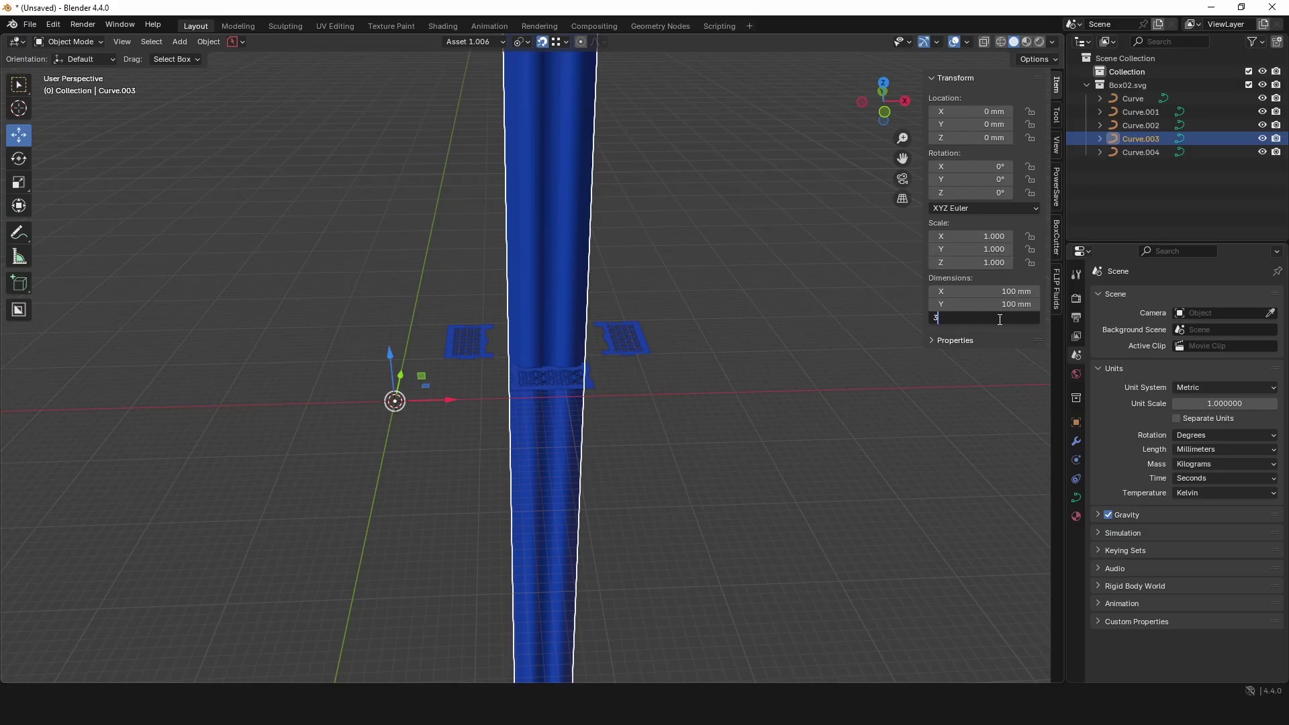
pyautogui.press('Return')
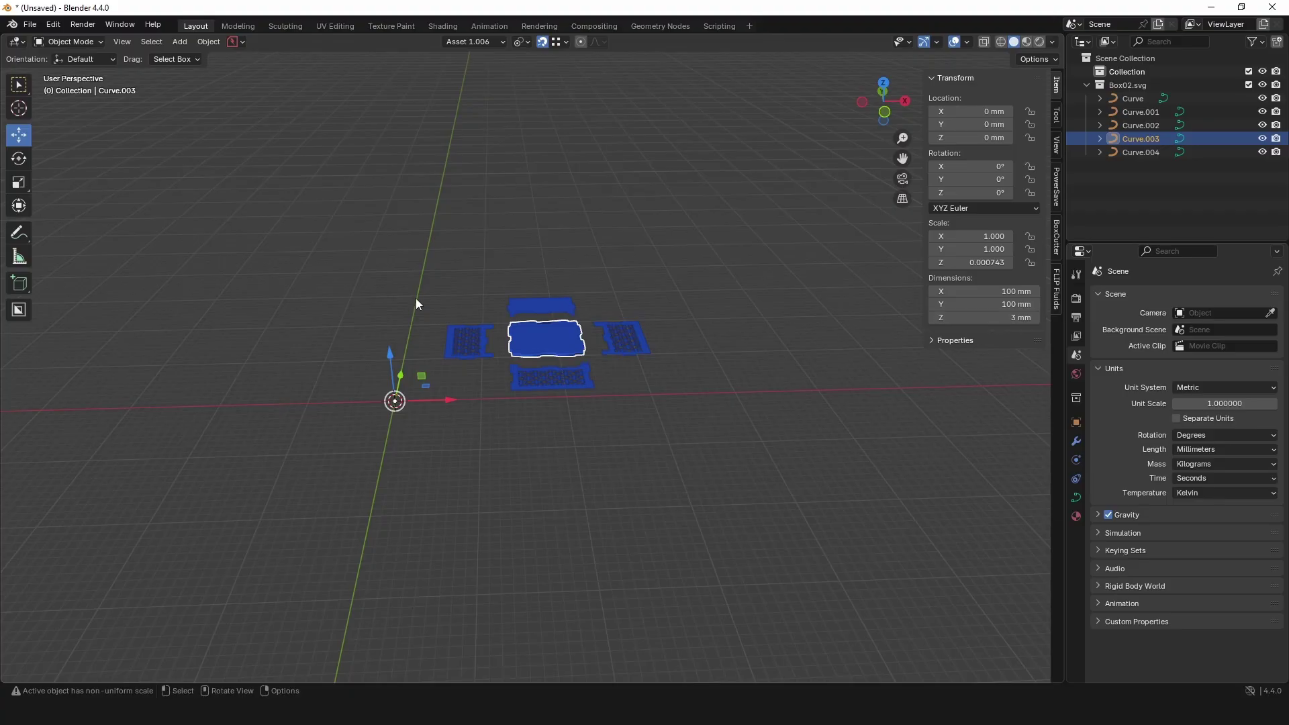
pyautogui.scroll(4, 568, 377)
pyautogui.scroll(4, 571, 373)
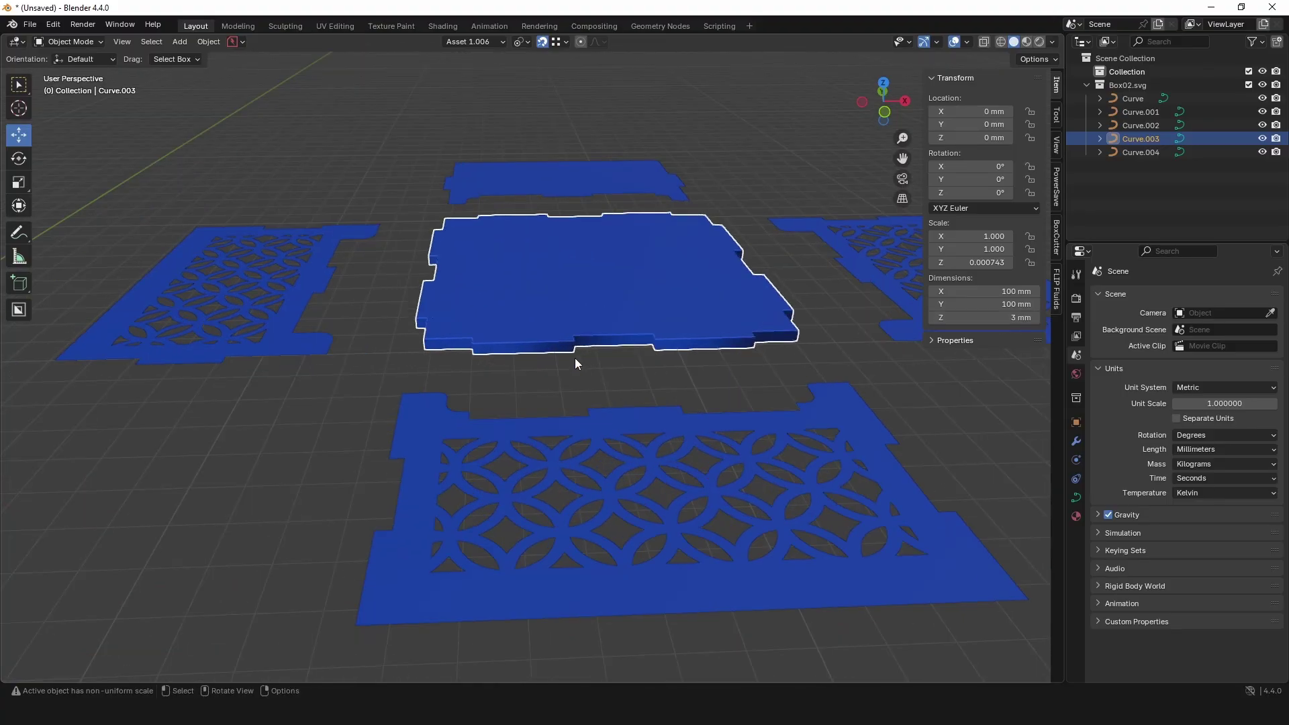
pyautogui.click(584, 377)
# Step: Adjust the extrusion of the solid back panel to a total height of about 220 mm
pyautogui.moveTo(522, 378); pyautogui.dragTo(559, 397)
pyautogui.scroll(-4, 559, 398)
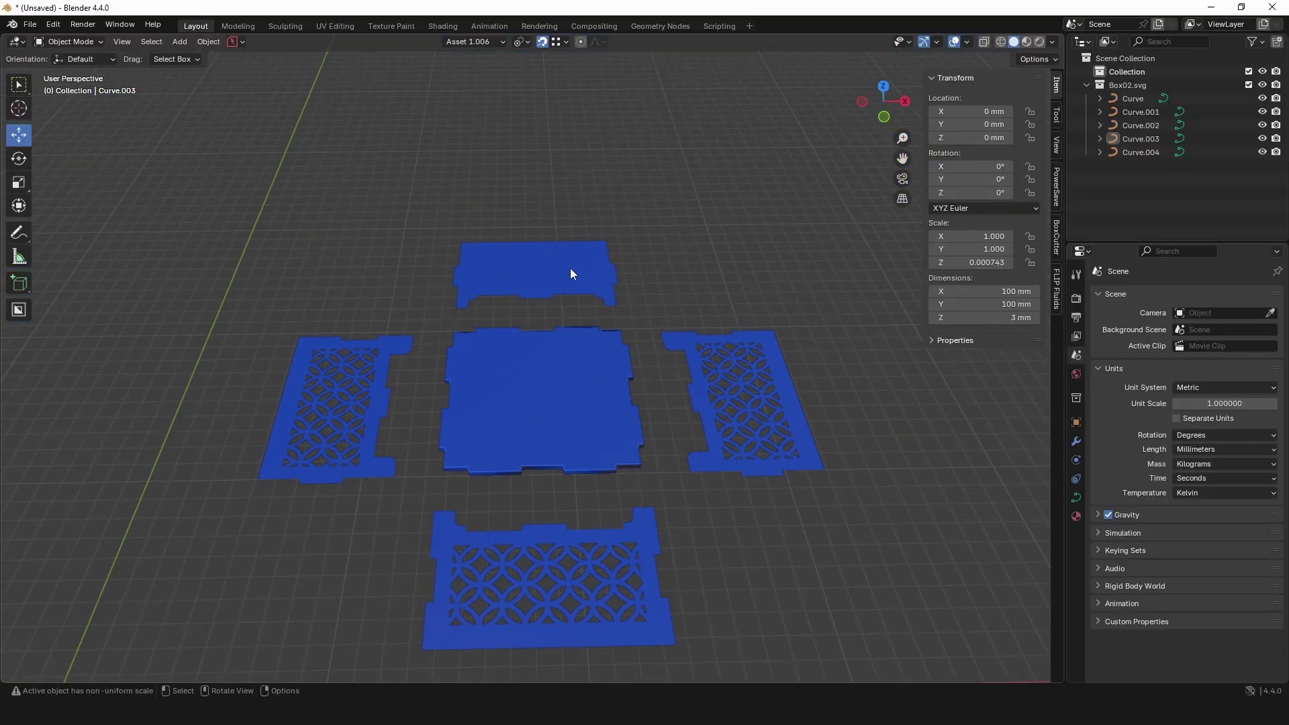
pyautogui.click(570, 270)
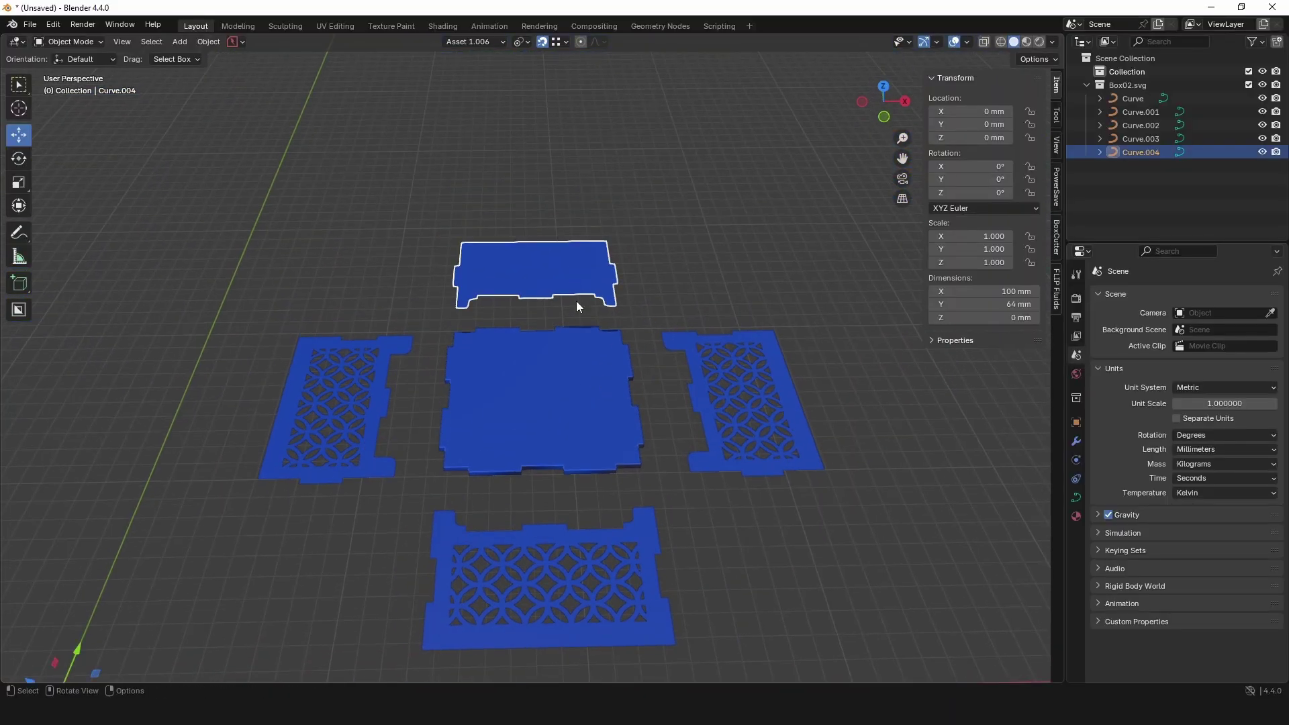
pyautogui.rightClick(568, 260)
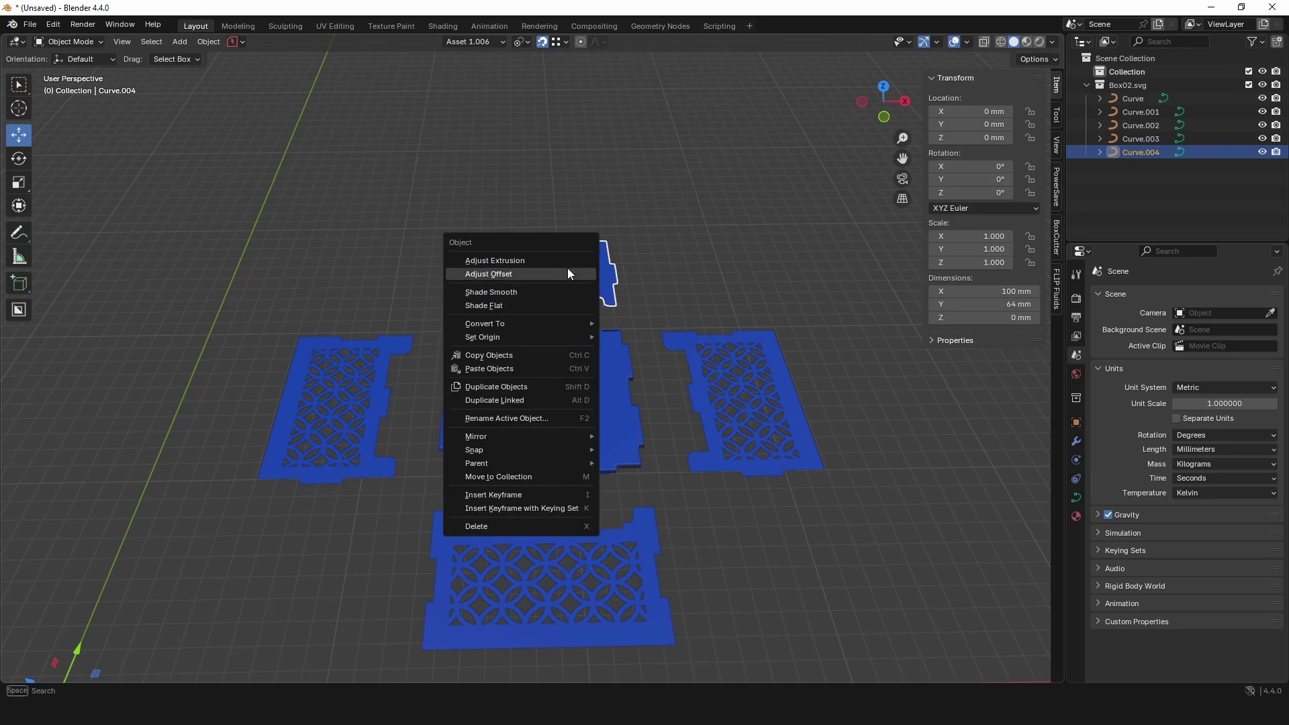
pyautogui.click(508, 262)
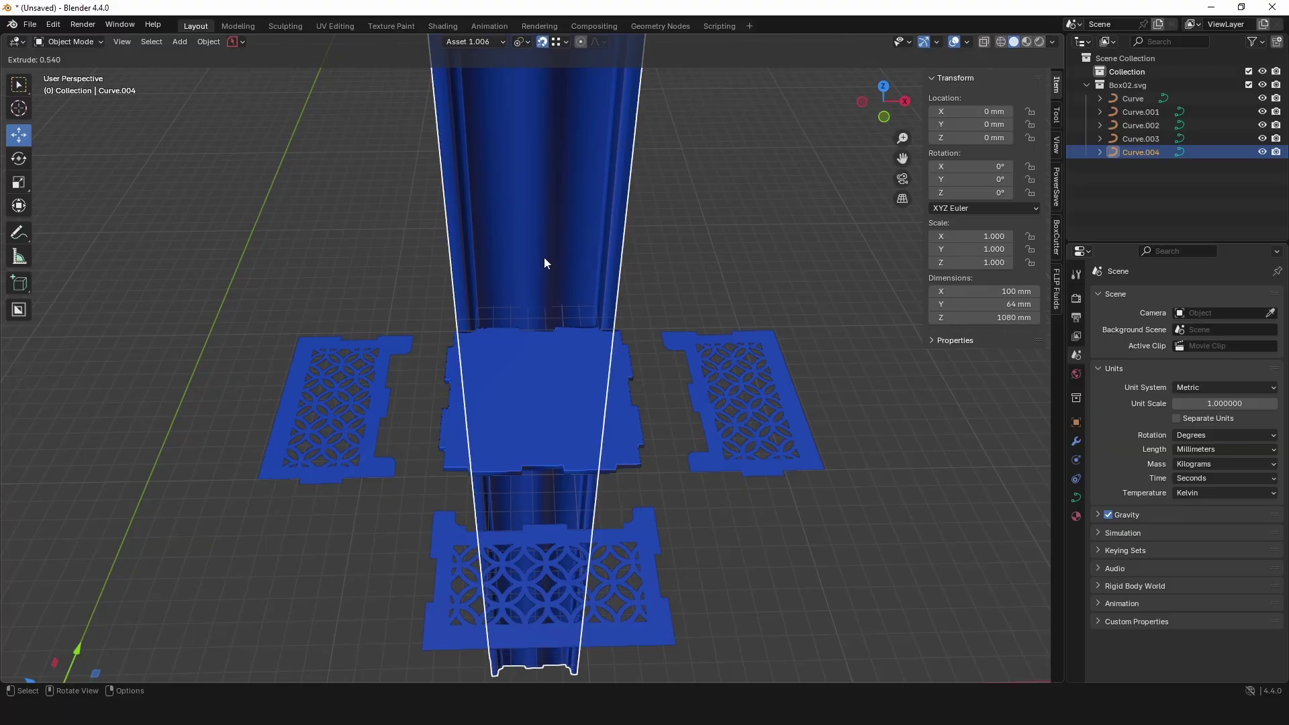
pyautogui.moveTo(498, 241)
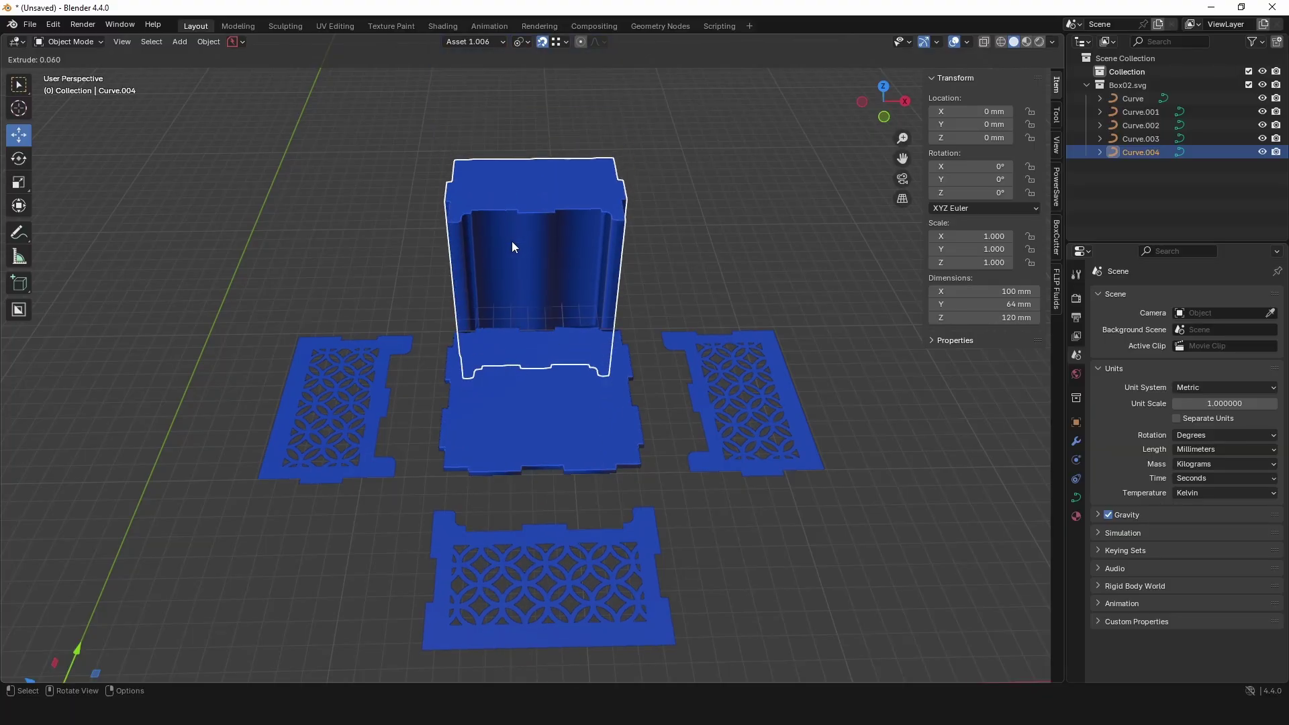
pyautogui.click(516, 244)
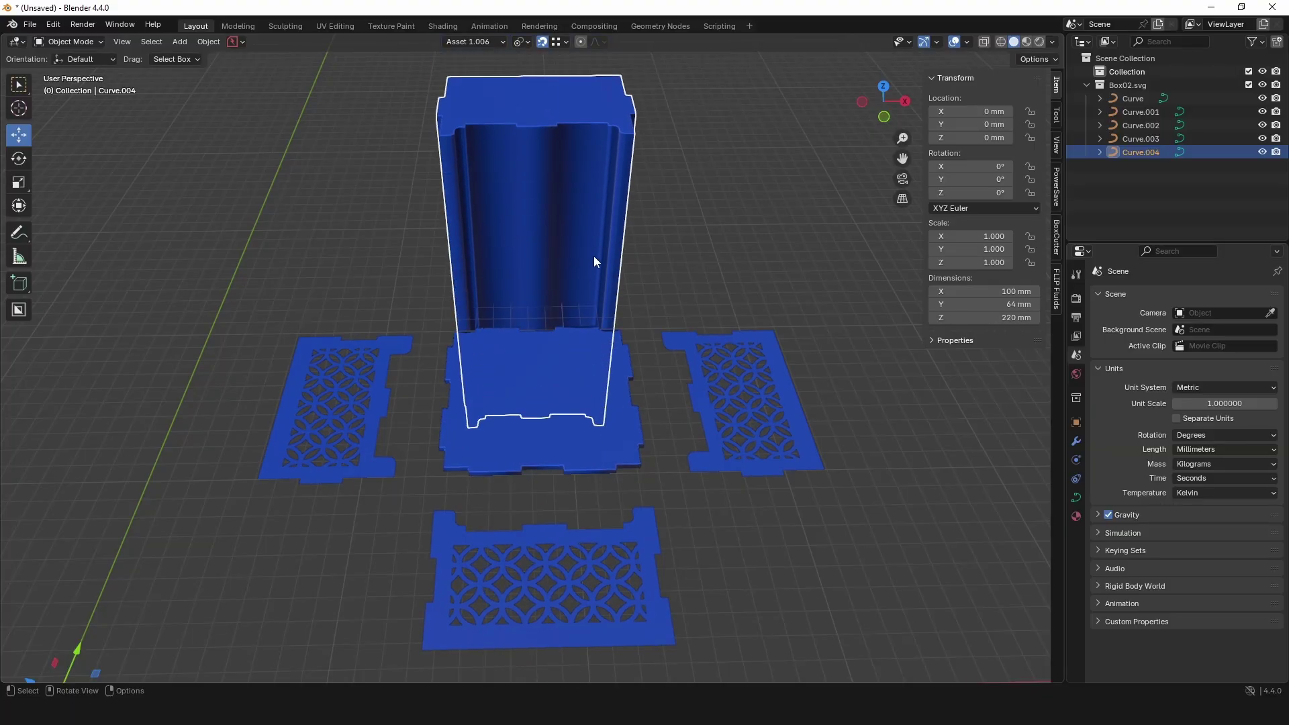
# Step: Extrude the lattice side panel on the base's negative X side freehand into a tall block
pyautogui.click(381, 354)
pyautogui.rightClick(381, 354)
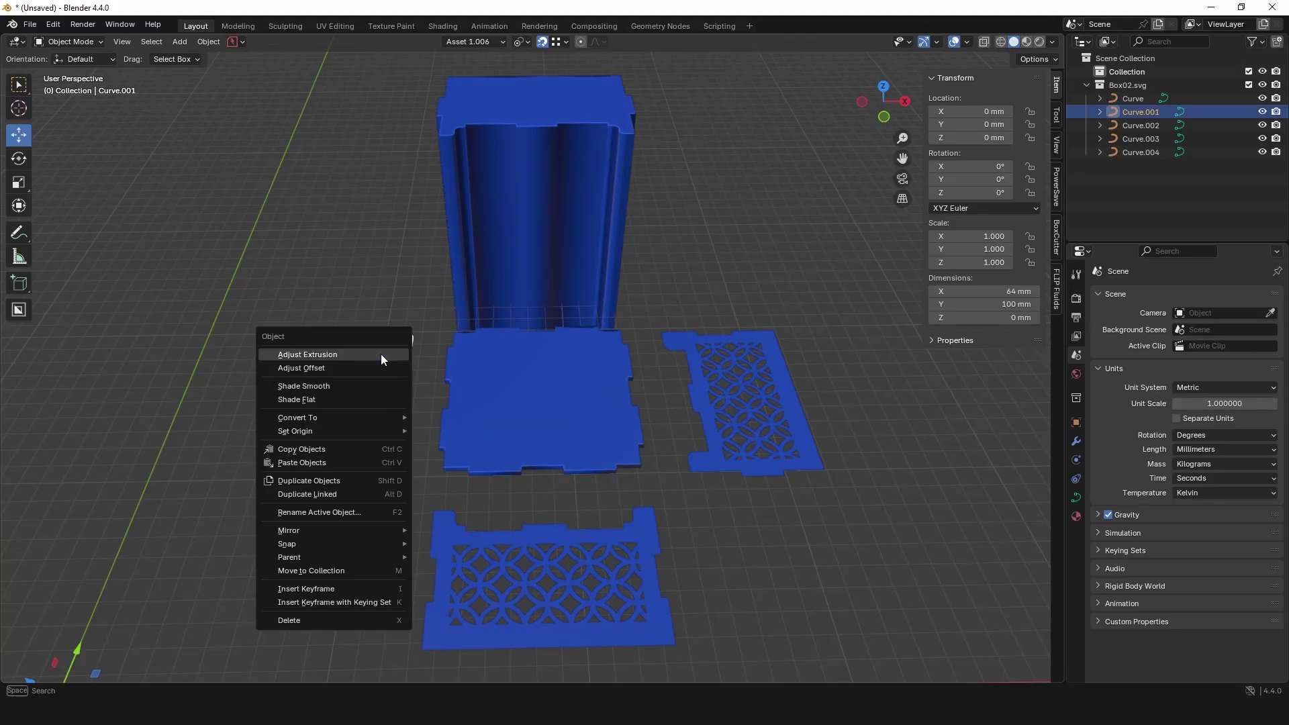
pyautogui.click(380, 352)
pyautogui.click(385, 348)
# Step: Adjust the extrusion of the lattice side panel on the positive X side to about 300 mm
pyautogui.click(779, 374)
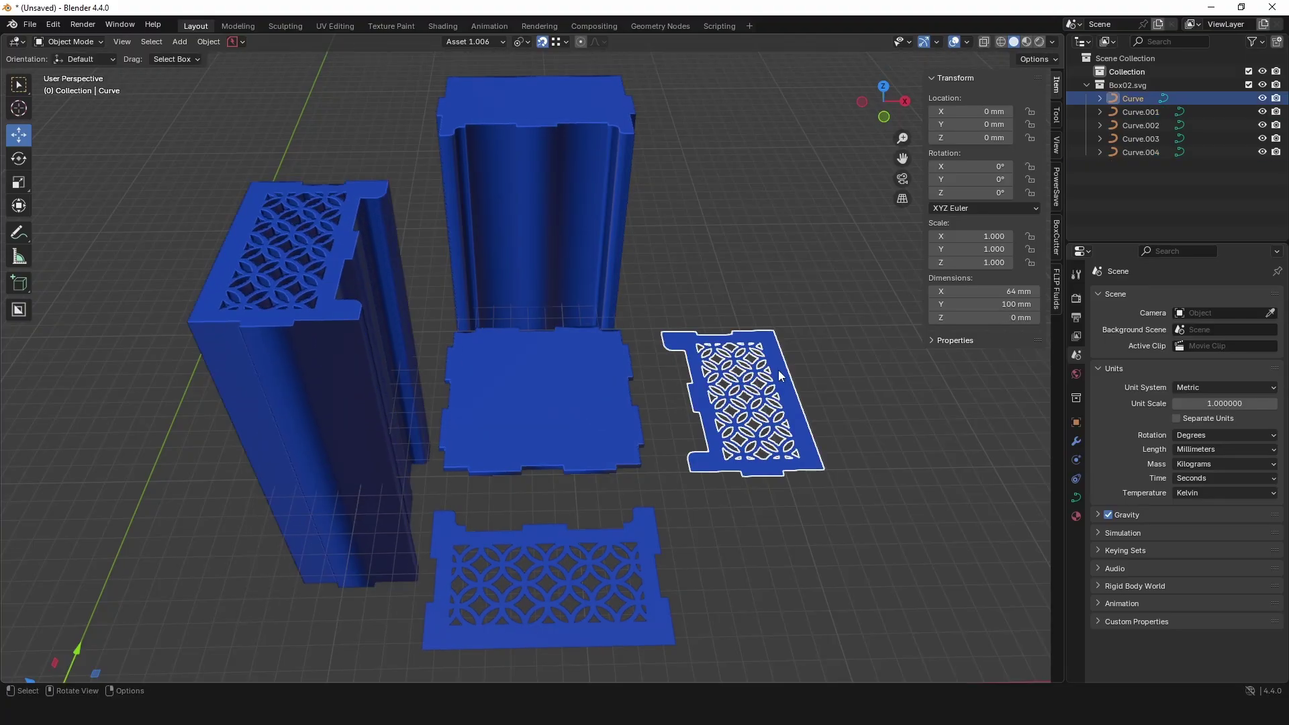
pyautogui.rightClick(779, 374)
pyautogui.click(779, 370)
pyautogui.click(788, 369)
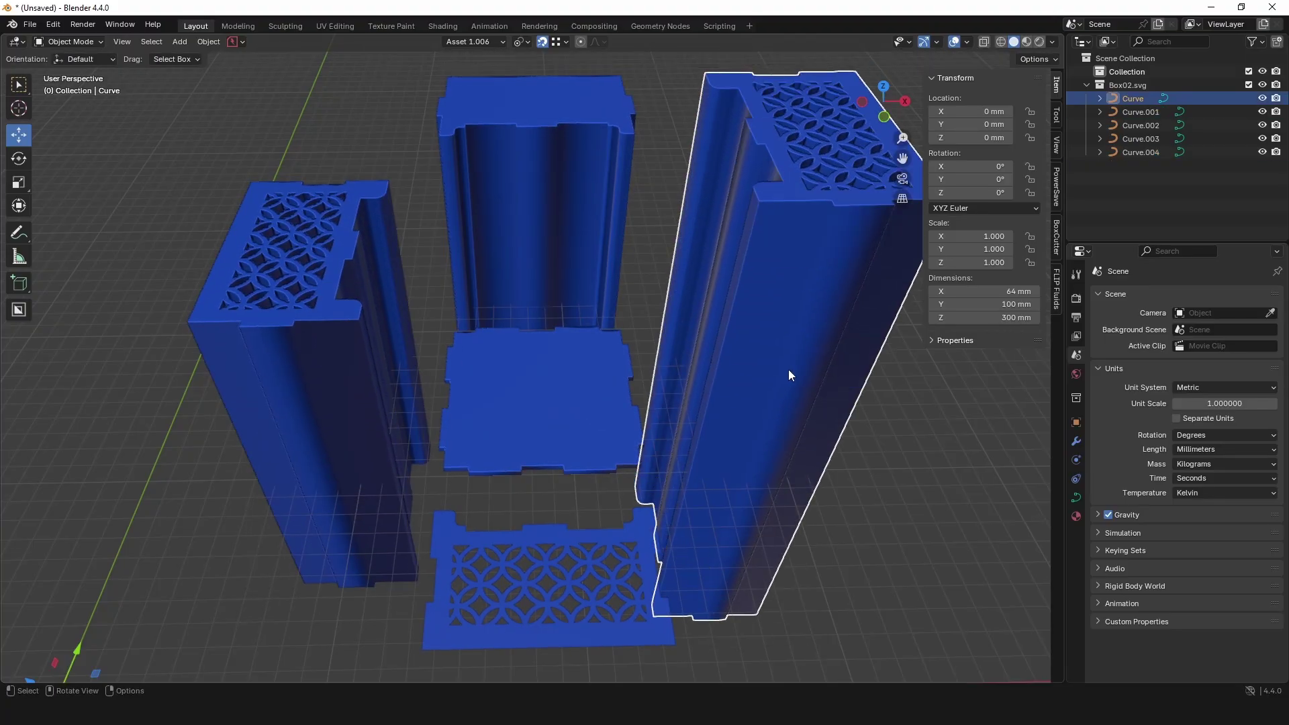
# Step: Adjust the extrusion of the front lattice panel to a total height of about 240 mm
pyautogui.click(585, 554)
pyautogui.rightClick(588, 556)
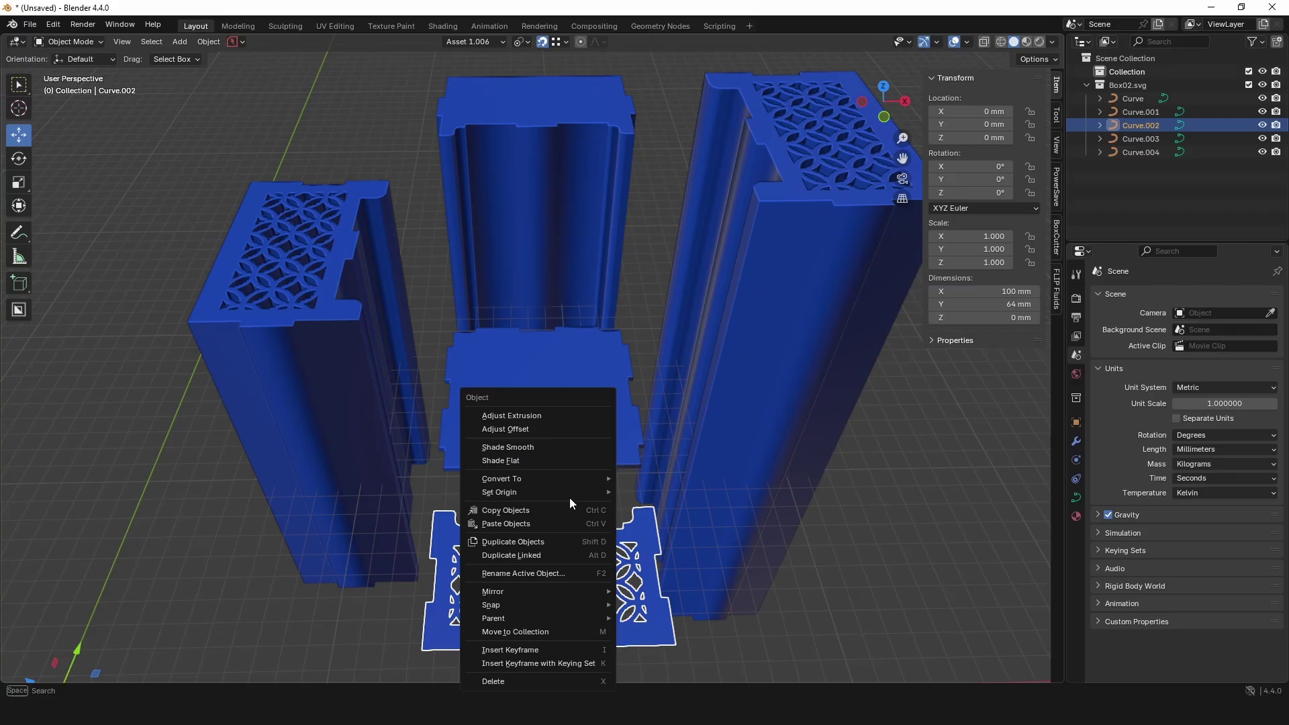
pyautogui.click(554, 414)
pyautogui.click(562, 414)
# Step: Set the front lattice panel's Z dimension to 3 mm
pyautogui.scroll(-4, 577, 383)
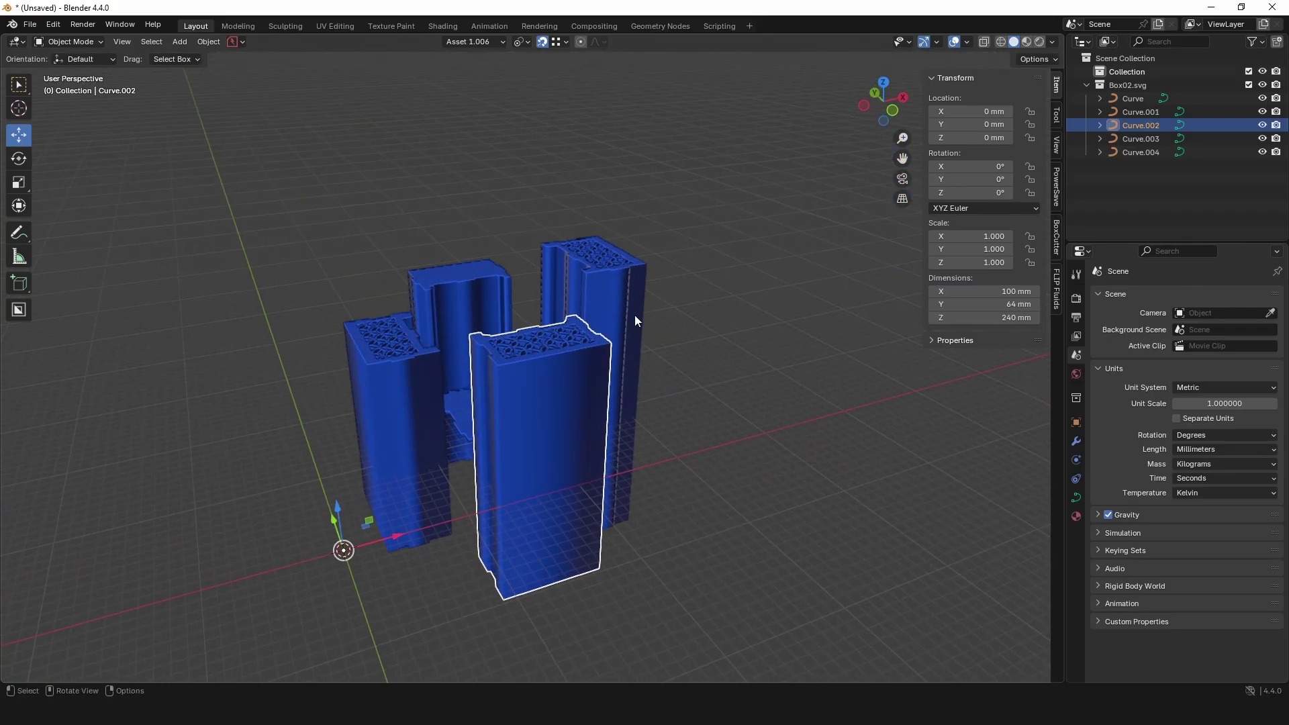
pyautogui.click(1007, 318)
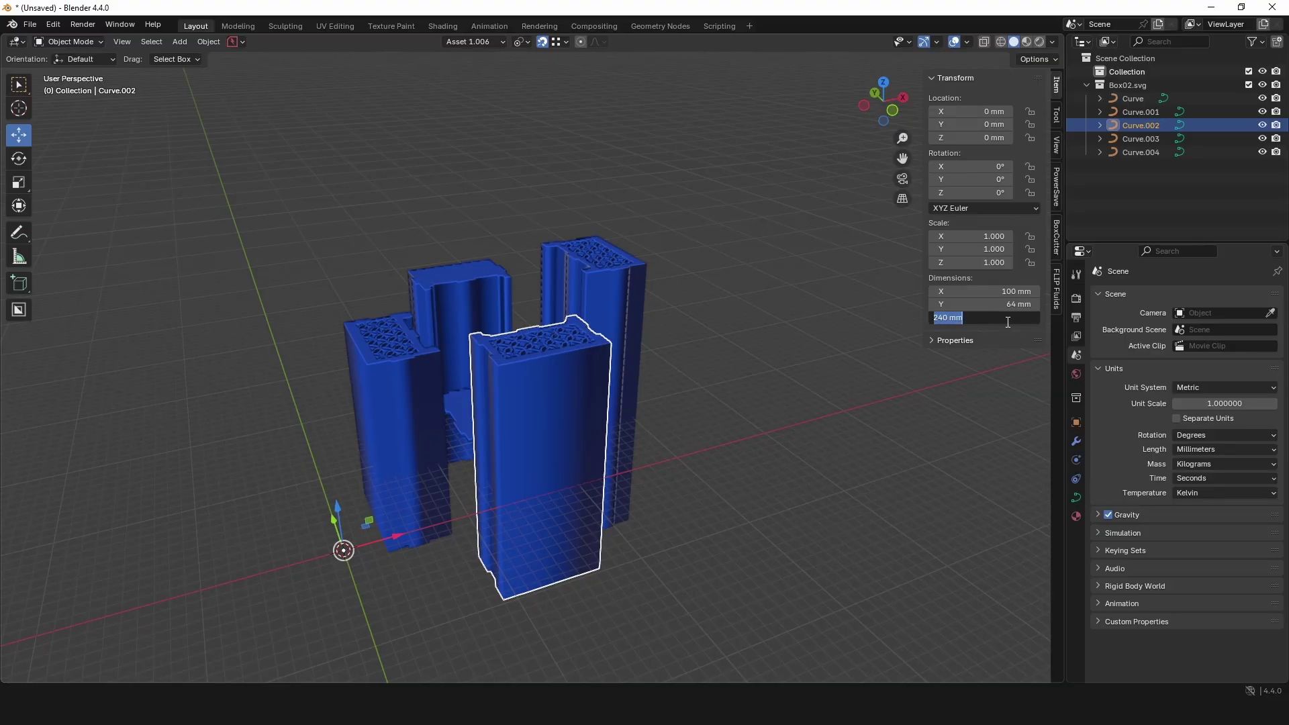
pyautogui.write('3')
pyautogui.press('Return')
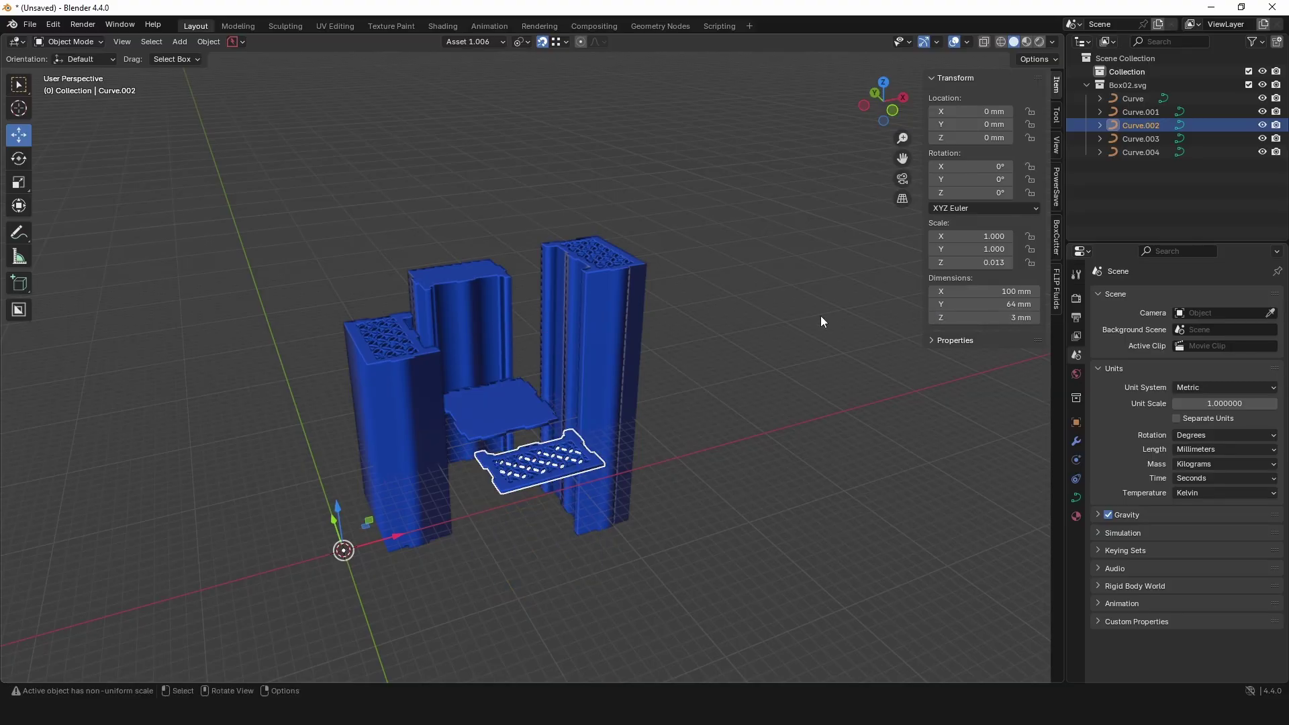
# Step: Set the Z dimension of the lattice side panel on the positive X side to 3 mm
pyautogui.click(625, 342)
pyautogui.click(1013, 318)
pyautogui.write('3')
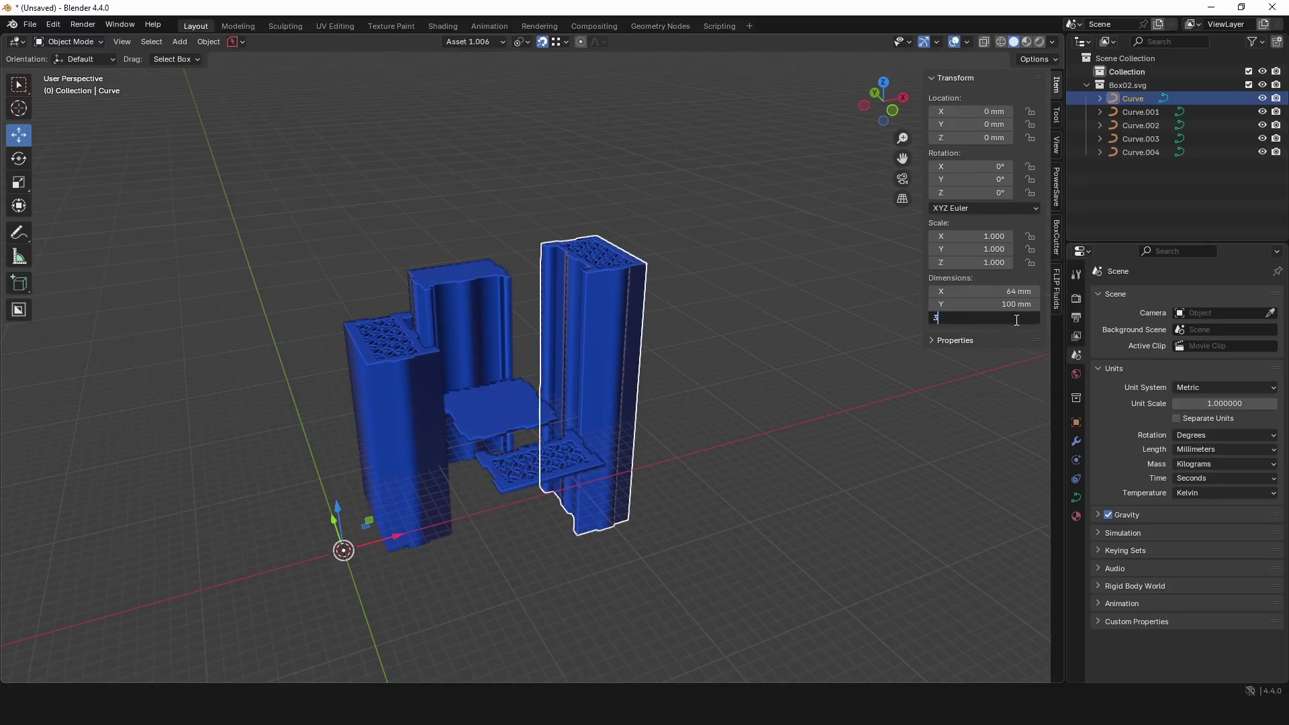
pyautogui.press('Return')
# Step: Set the solid back panel's Z dimension to 3 mm
pyautogui.click(490, 281)
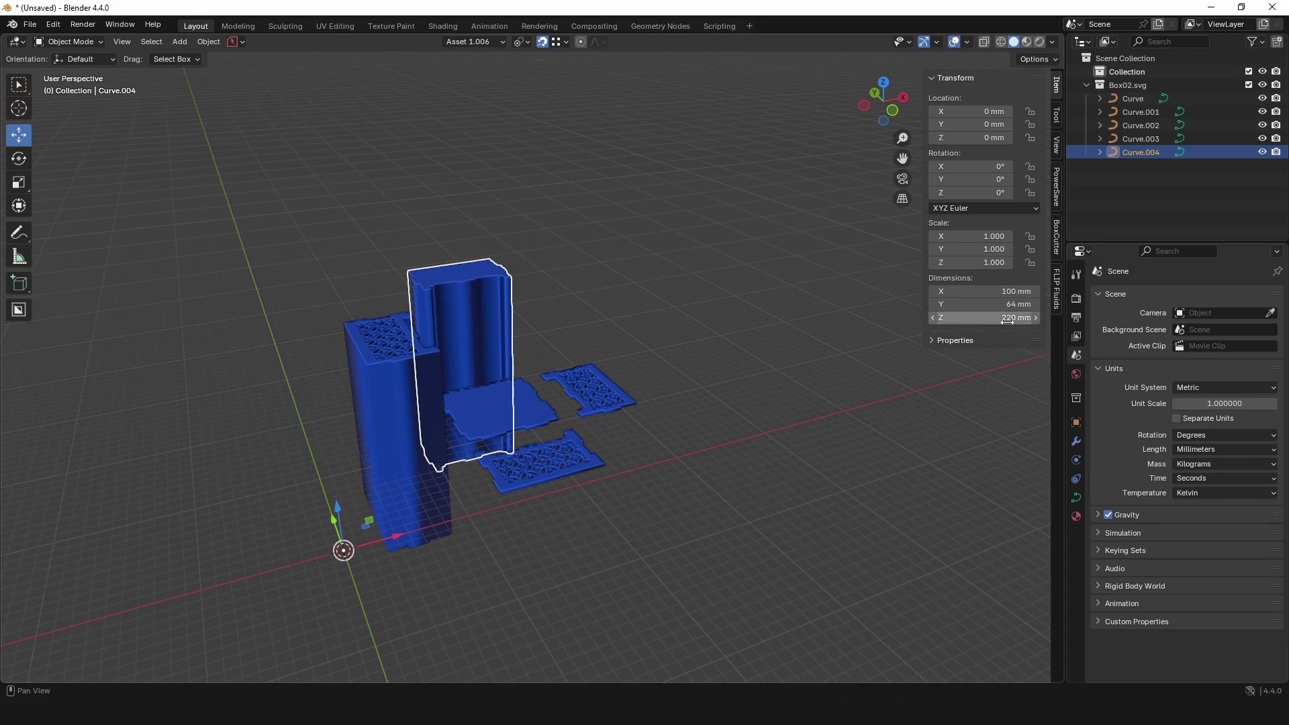
pyautogui.click(1005, 318)
pyautogui.write('3')
pyautogui.press('Return')
# Step: Set the Z dimension of the lattice side panel on the negative X side to 3 mm and deselect it
pyautogui.click(396, 430)
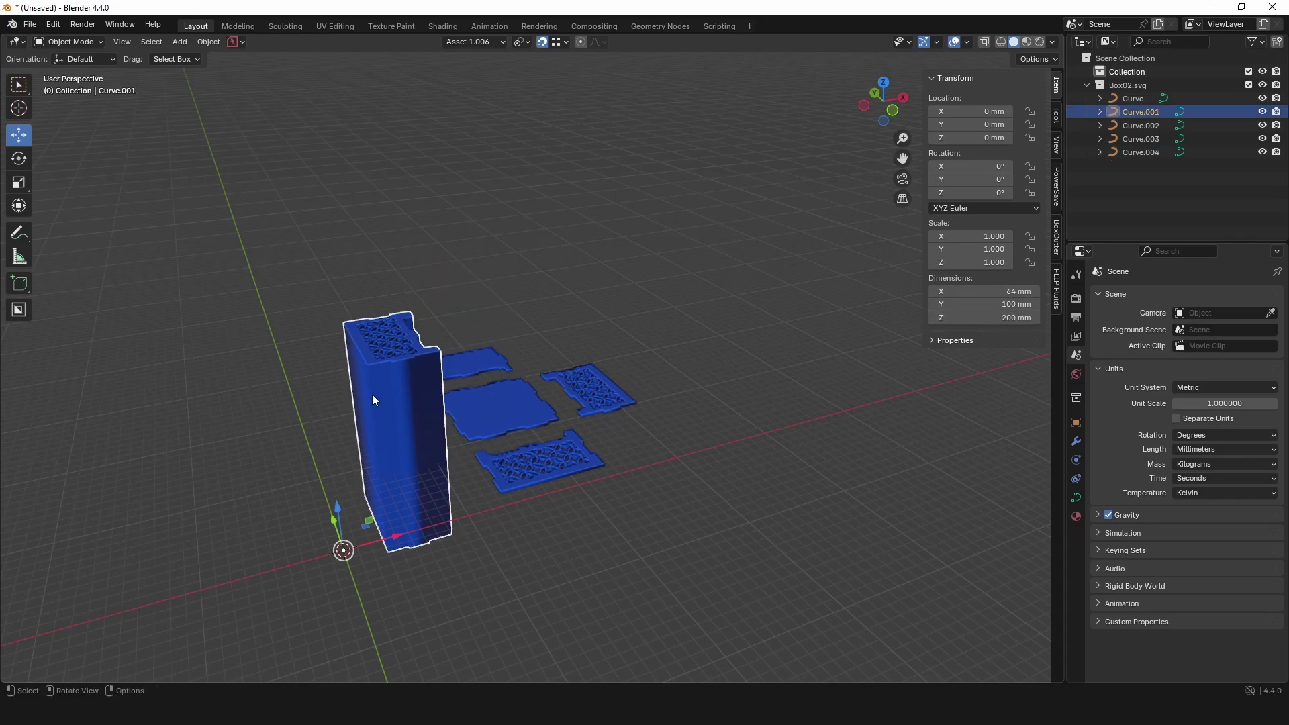
pyautogui.click(1005, 317)
pyautogui.write('3')
pyautogui.press('Return')
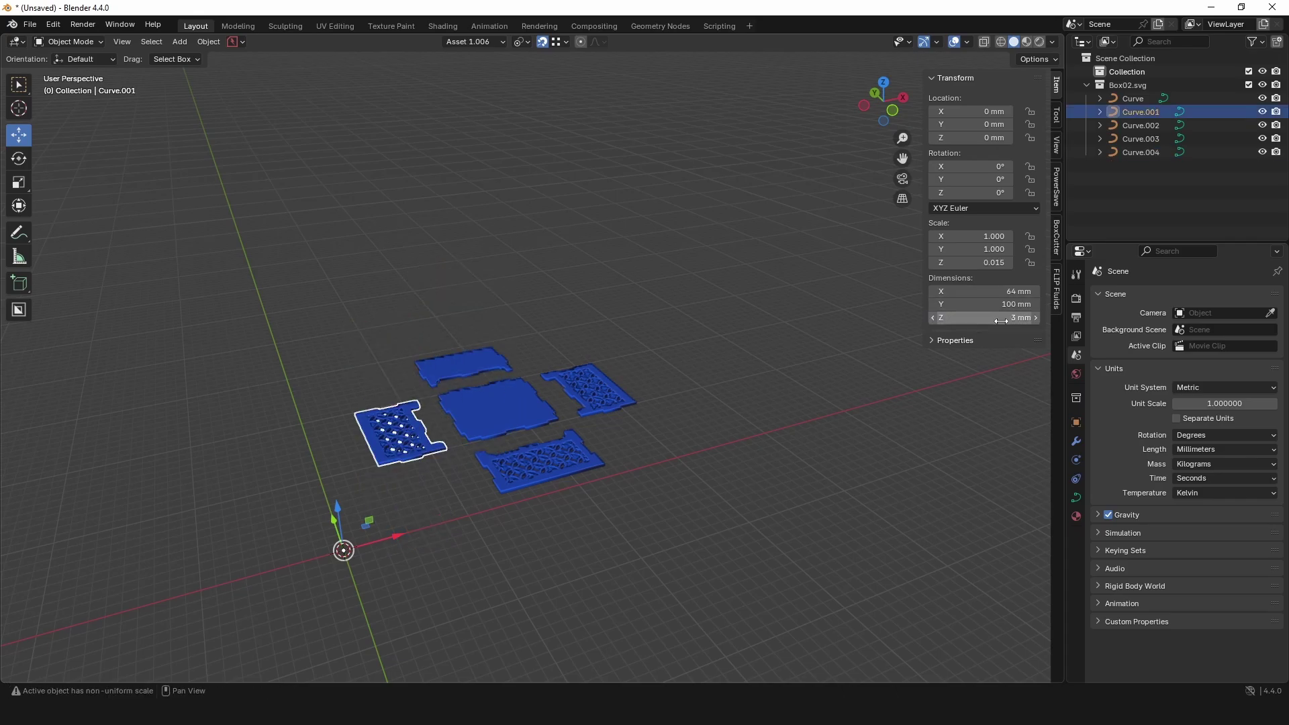
pyautogui.scroll(6, 521, 464)
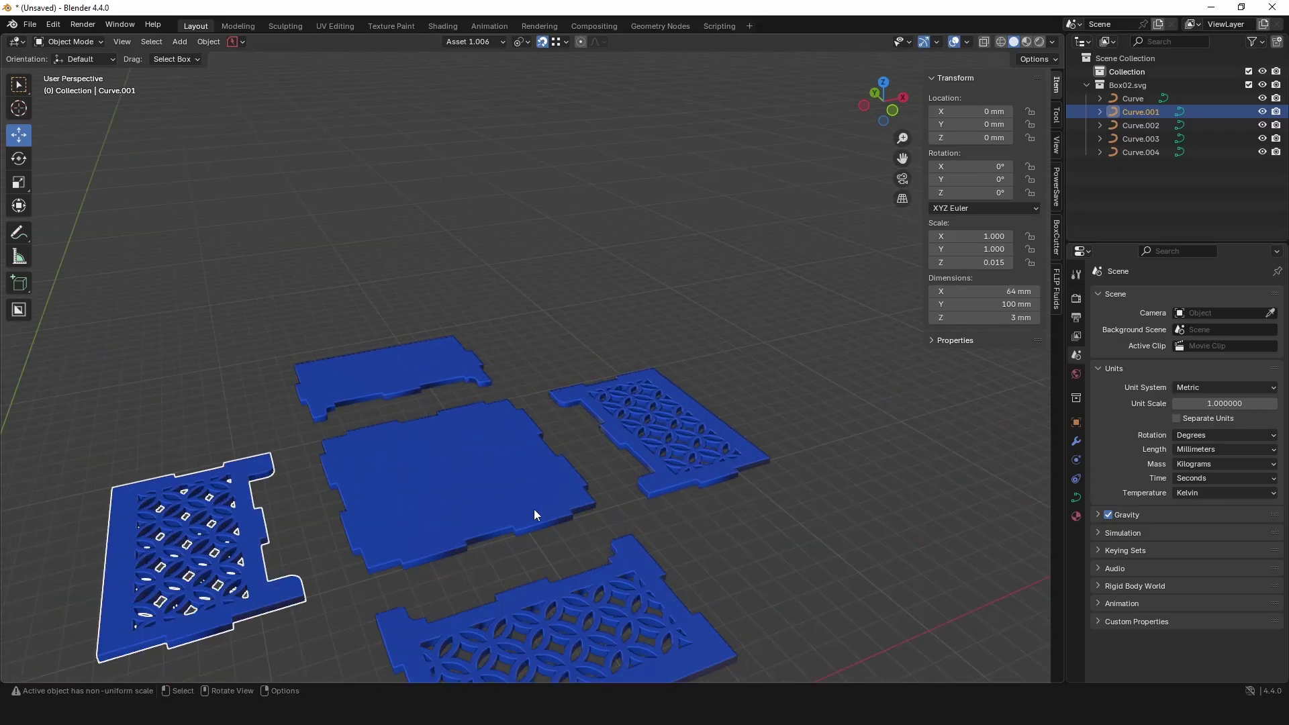
pyautogui.click(845, 544)
# Step: Convert all five box panels from curves to meshes and deselect them
pyautogui.scroll(1, 599, 470)
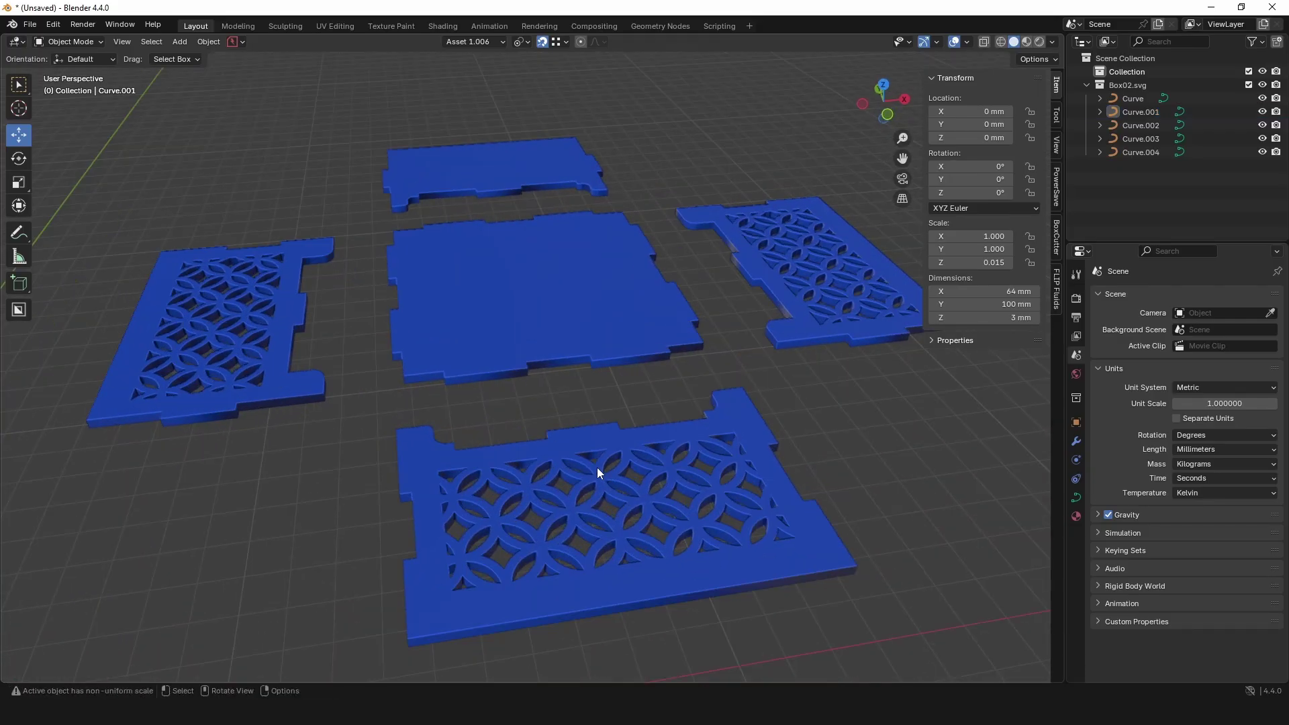
pyautogui.moveTo(598, 467); pyautogui.dragTo(493, 385)
pyautogui.moveTo(488, 336); pyautogui.dragTo(570, 277)
pyautogui.scroll(3, 522, 317)
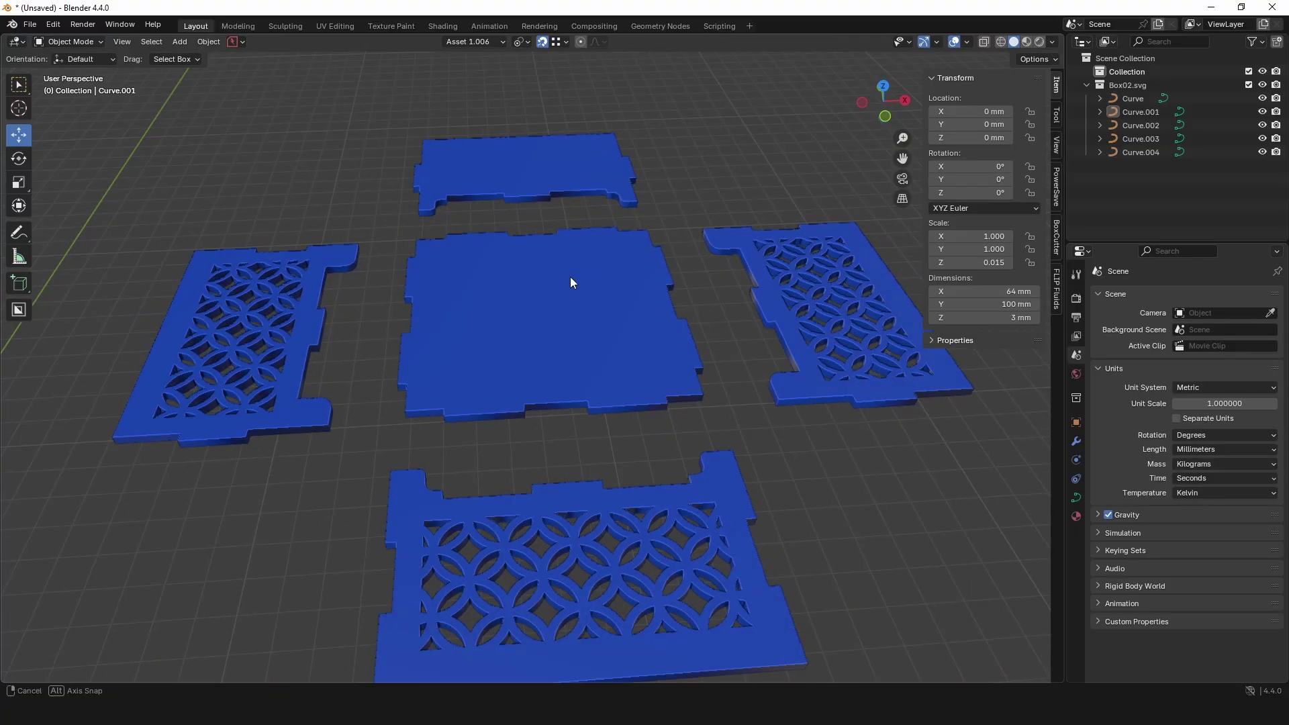
pyautogui.scroll(-3, 552, 298)
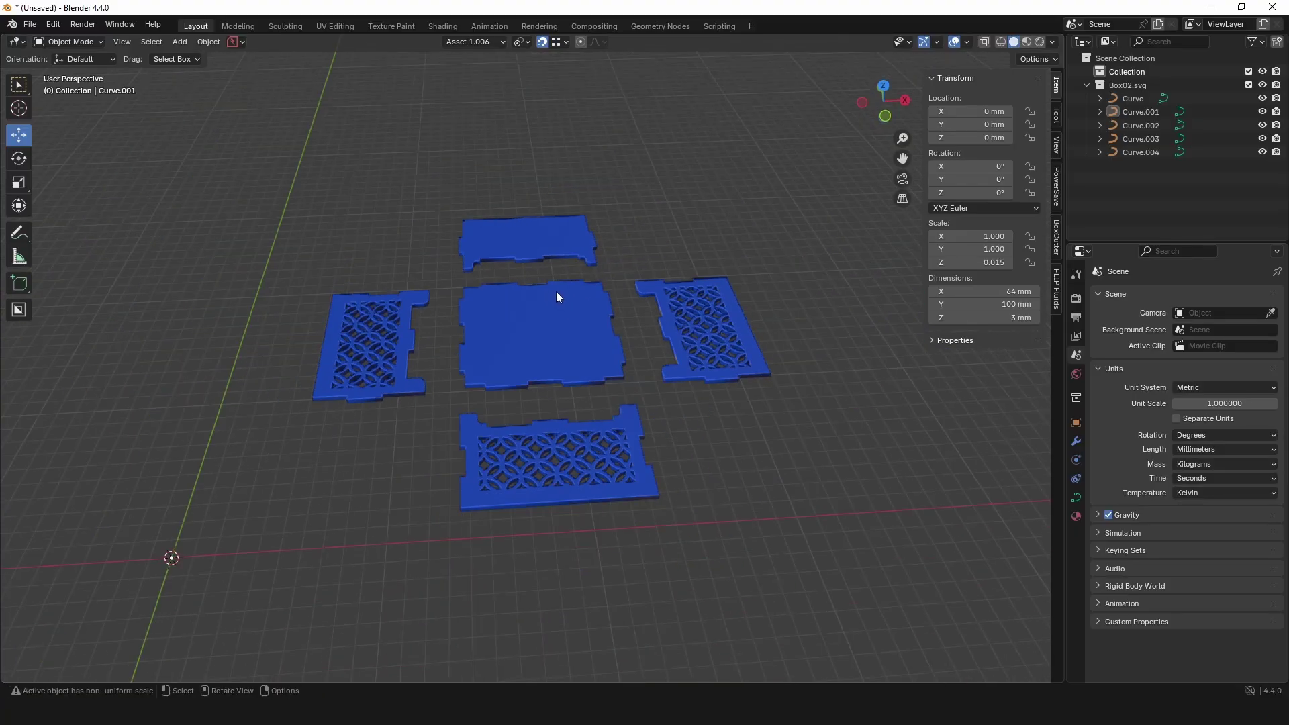
pyautogui.moveTo(834, 566); pyautogui.dragTo(275, 160)
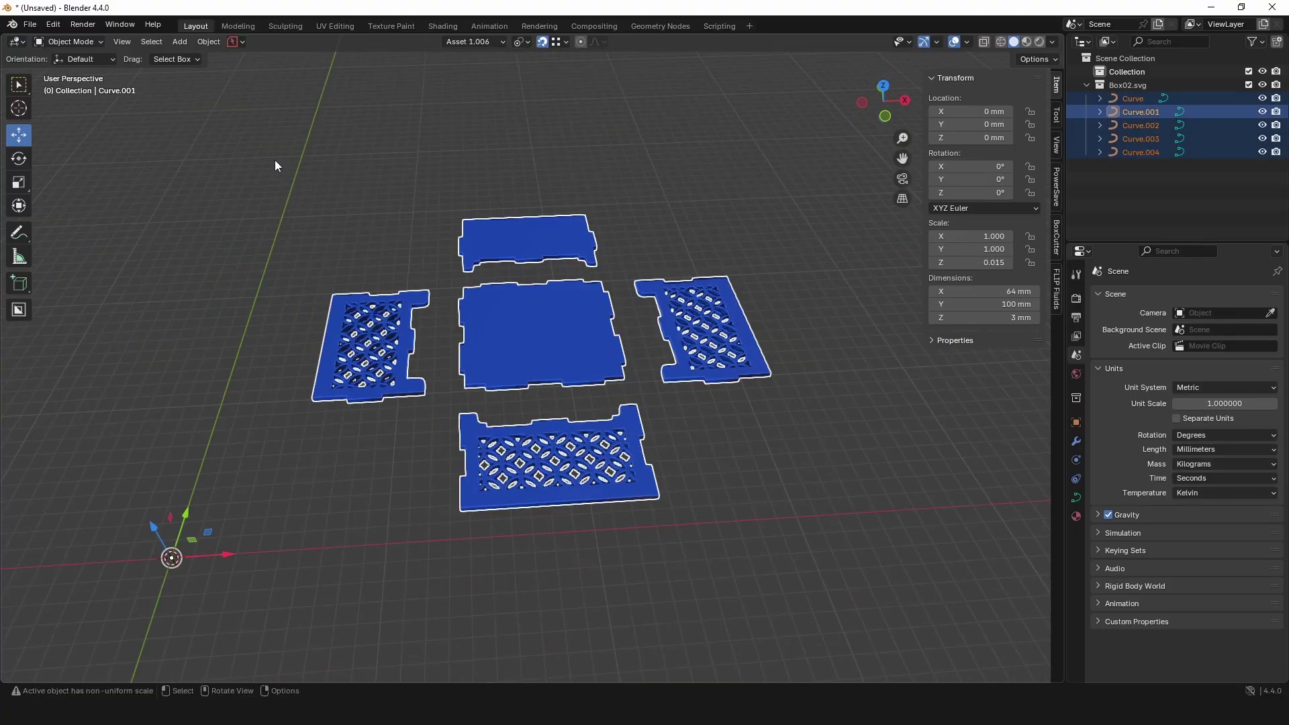
pyautogui.rightClick(561, 334)
pyautogui.moveTo(493, 405)
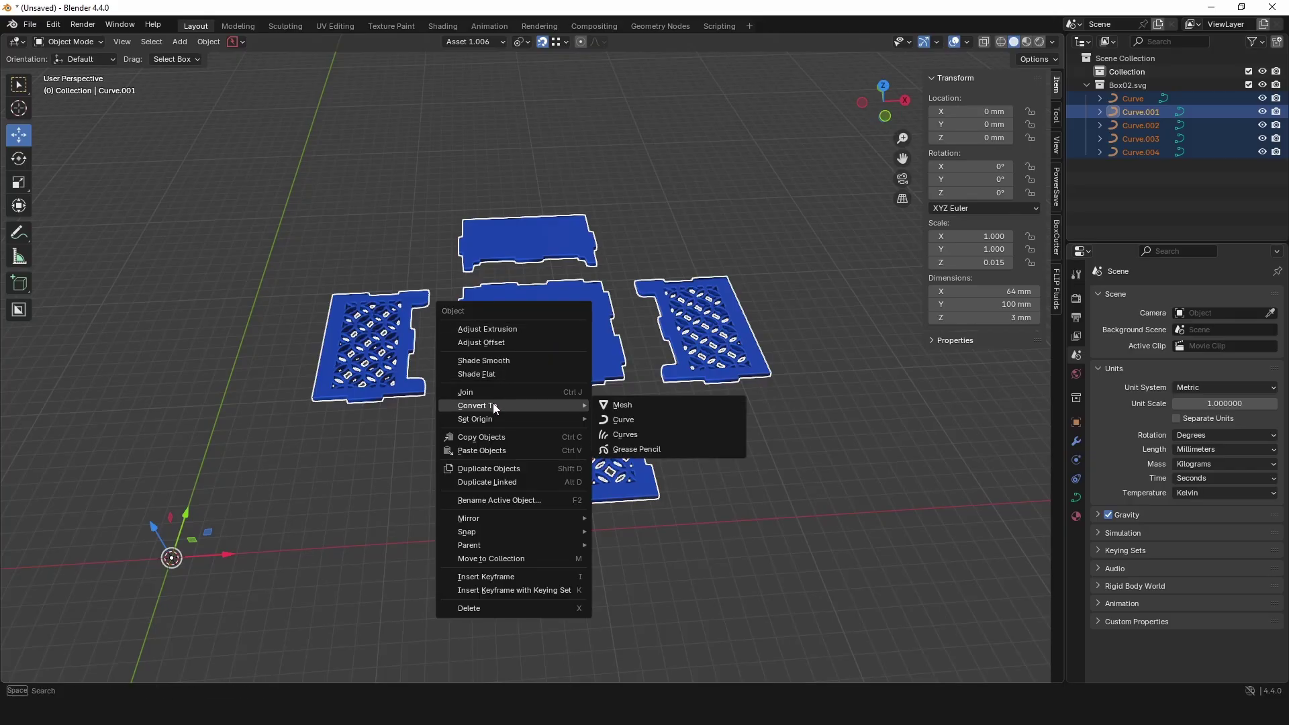
pyautogui.click(626, 404)
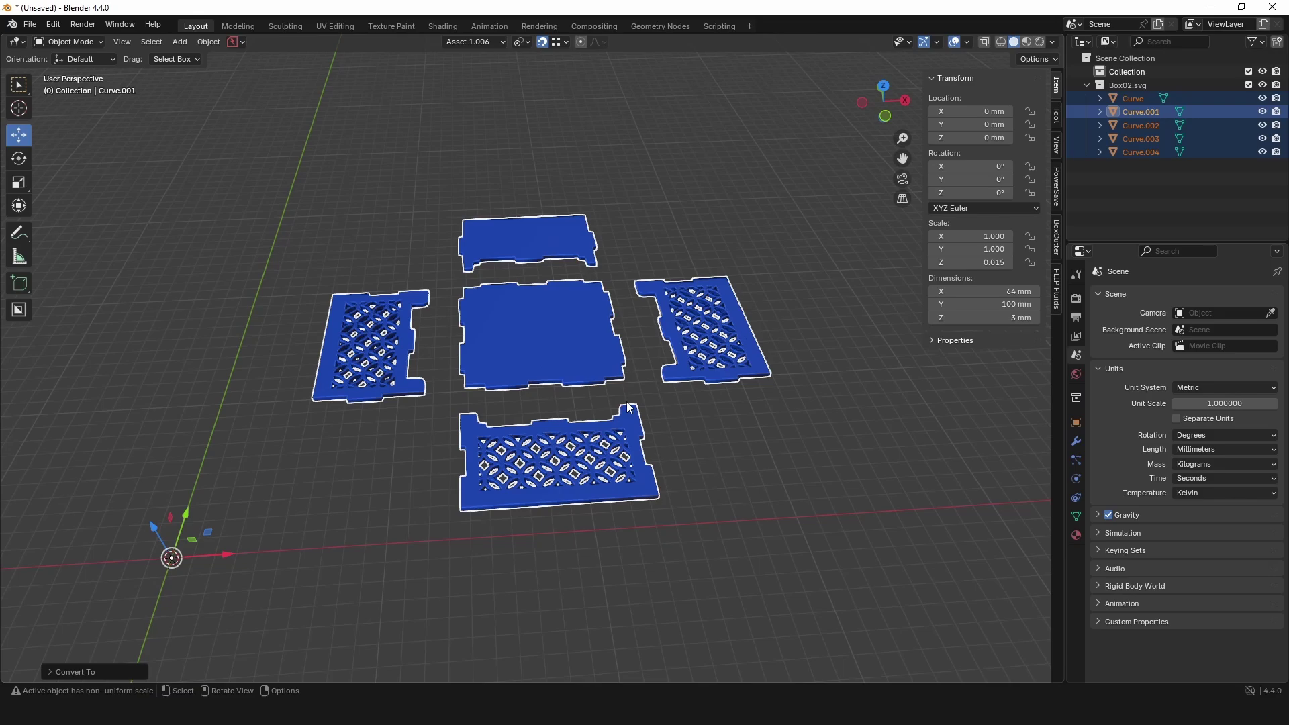
pyautogui.click(808, 451)
# Step: Check that snapping is on and that its snap target is Vertex
pyautogui.scroll(3, 542, 321)
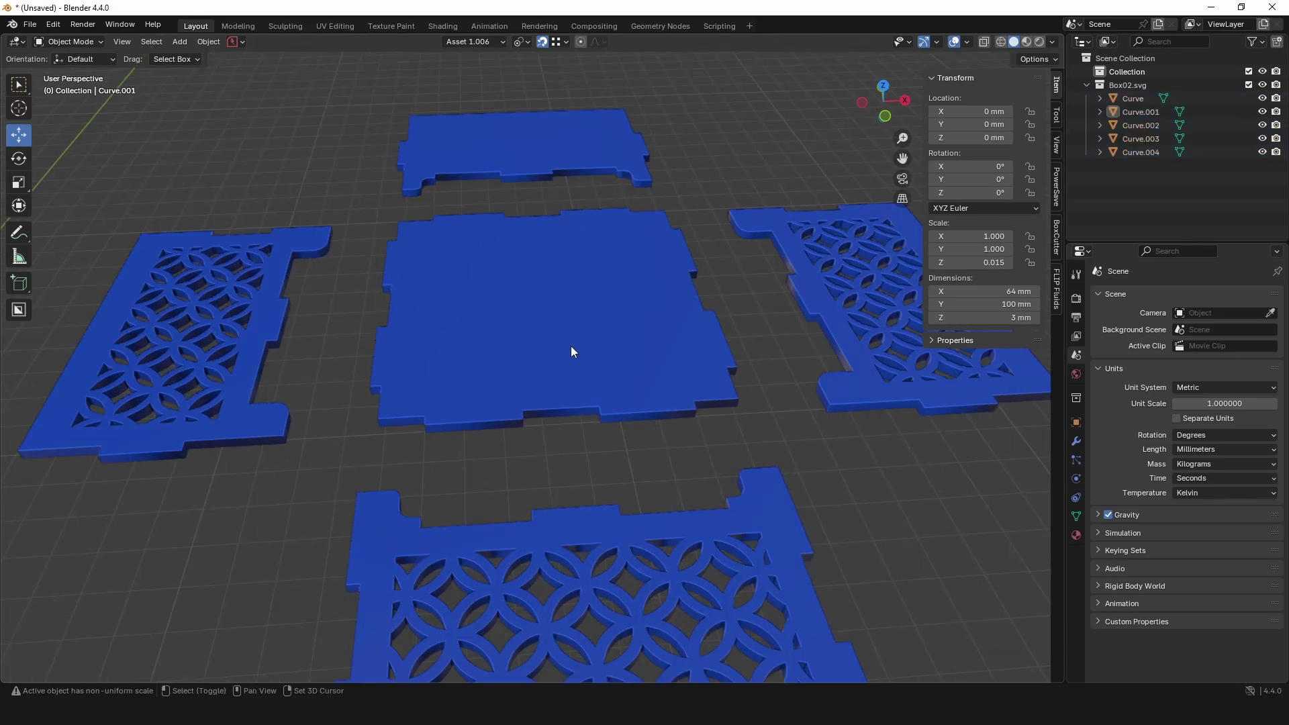
pyautogui.scroll(-4, 559, 280)
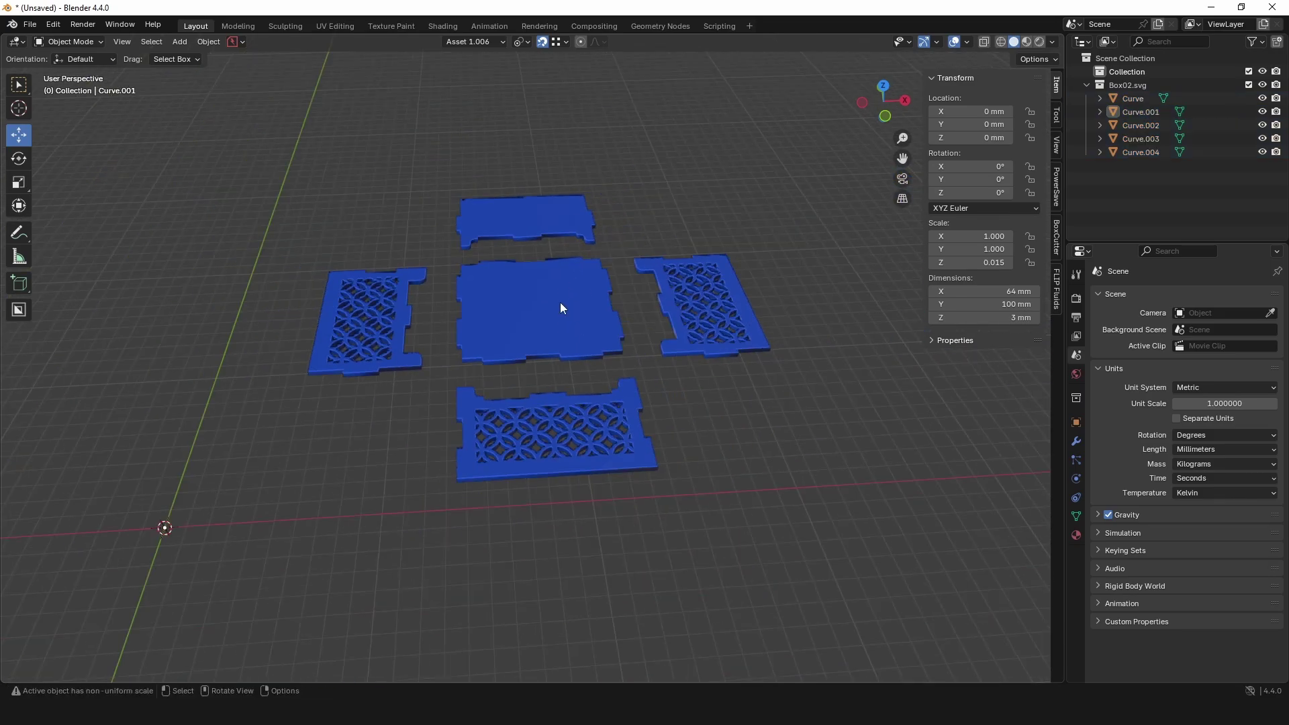
pyautogui.moveTo(560, 302)
pyautogui.mouseDown()
pyautogui.moveTo(556, 328)
pyautogui.moveTo(571, 287)
pyautogui.mouseUp()
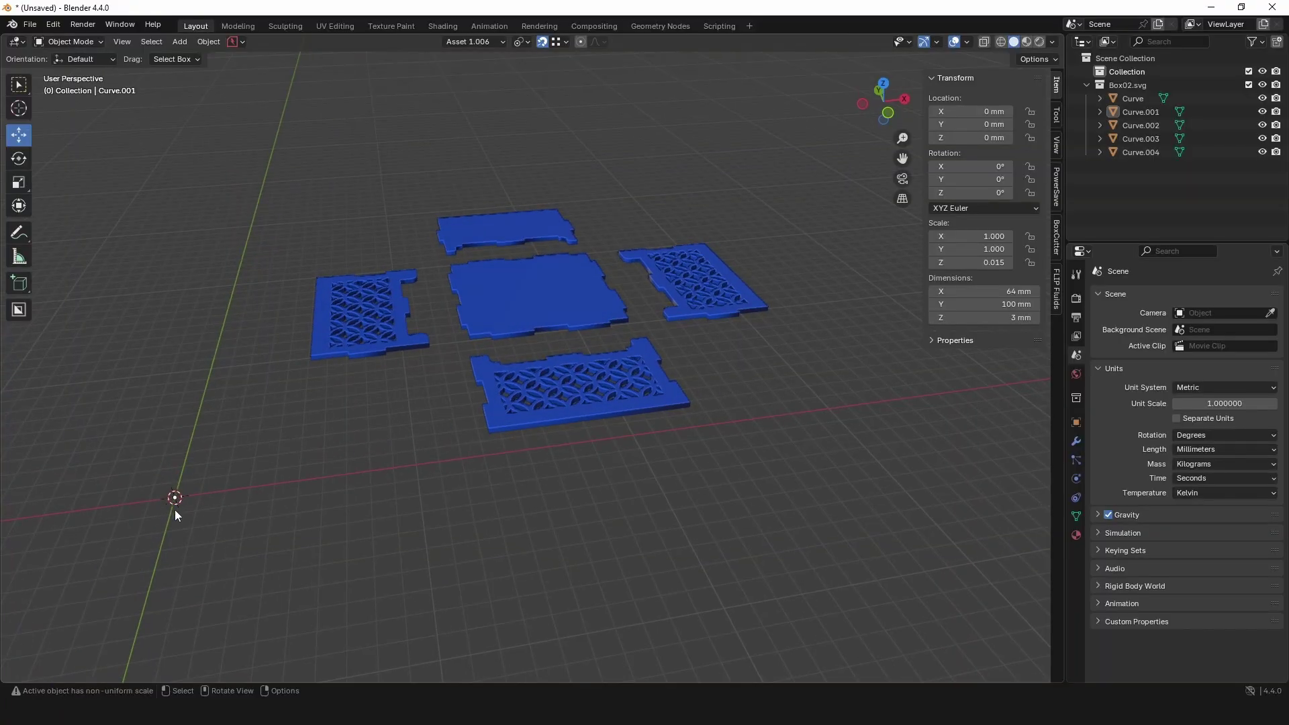
pyautogui.scroll(5, 425, 251)
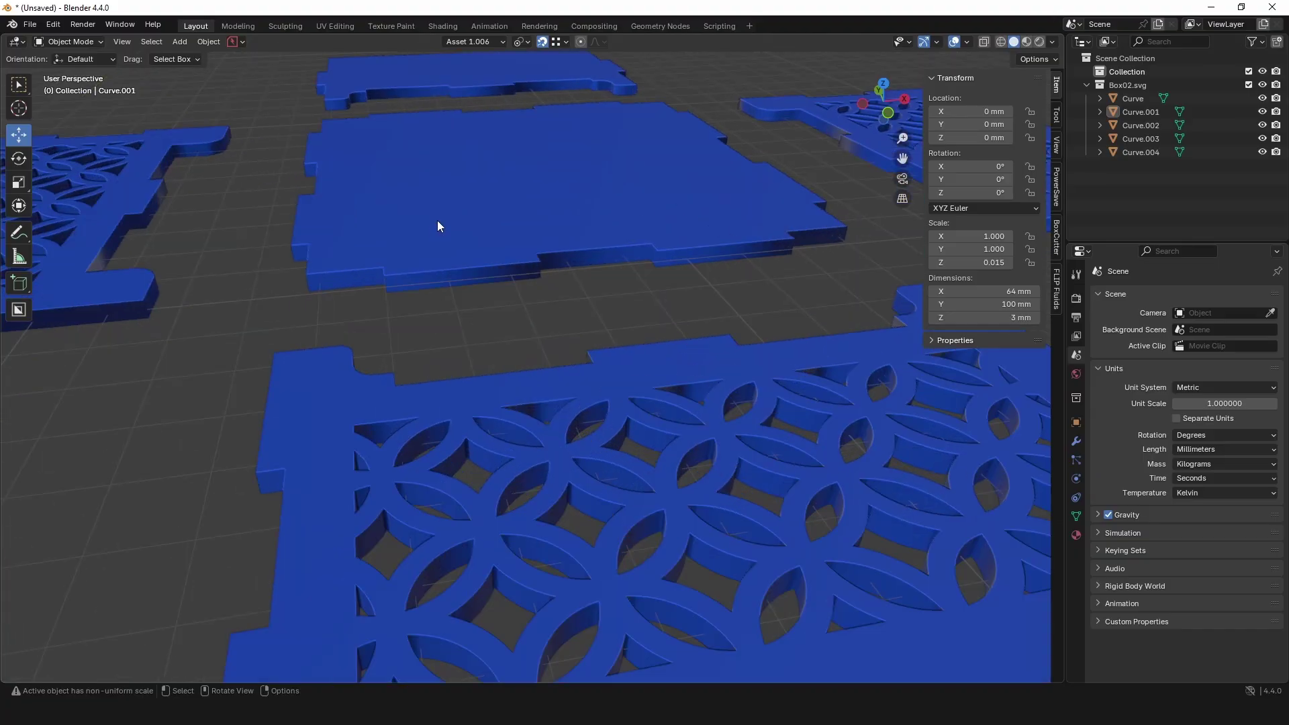
pyautogui.moveTo(435, 144); pyautogui.dragTo(644, 530)
pyautogui.moveTo(579, 437); pyautogui.dragTo(460, 377)
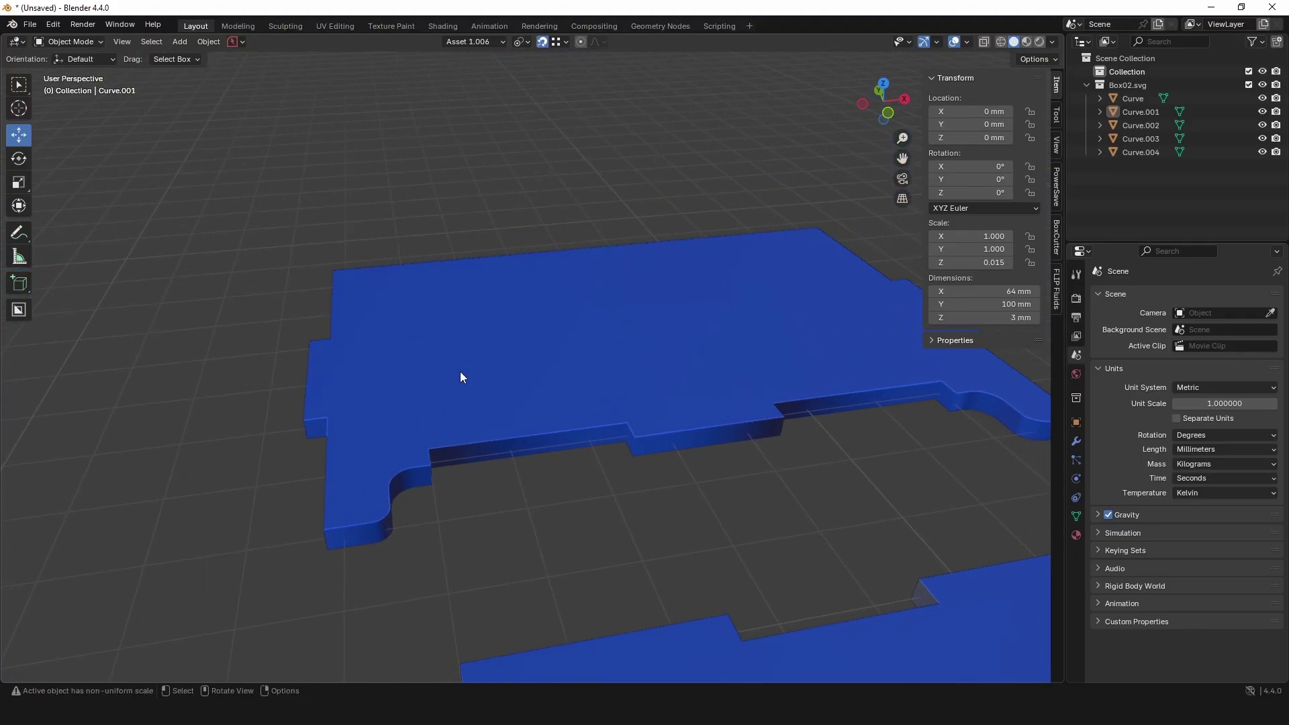
pyautogui.click(542, 42)
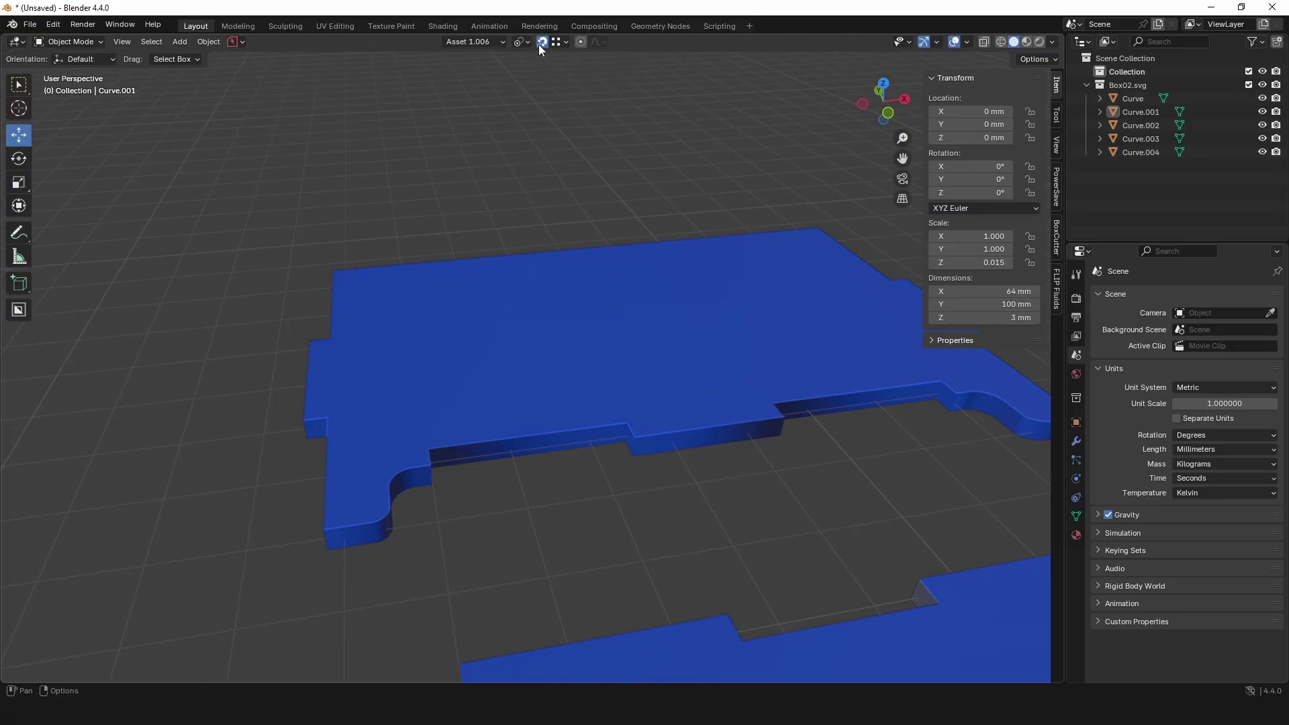
pyautogui.click(566, 42)
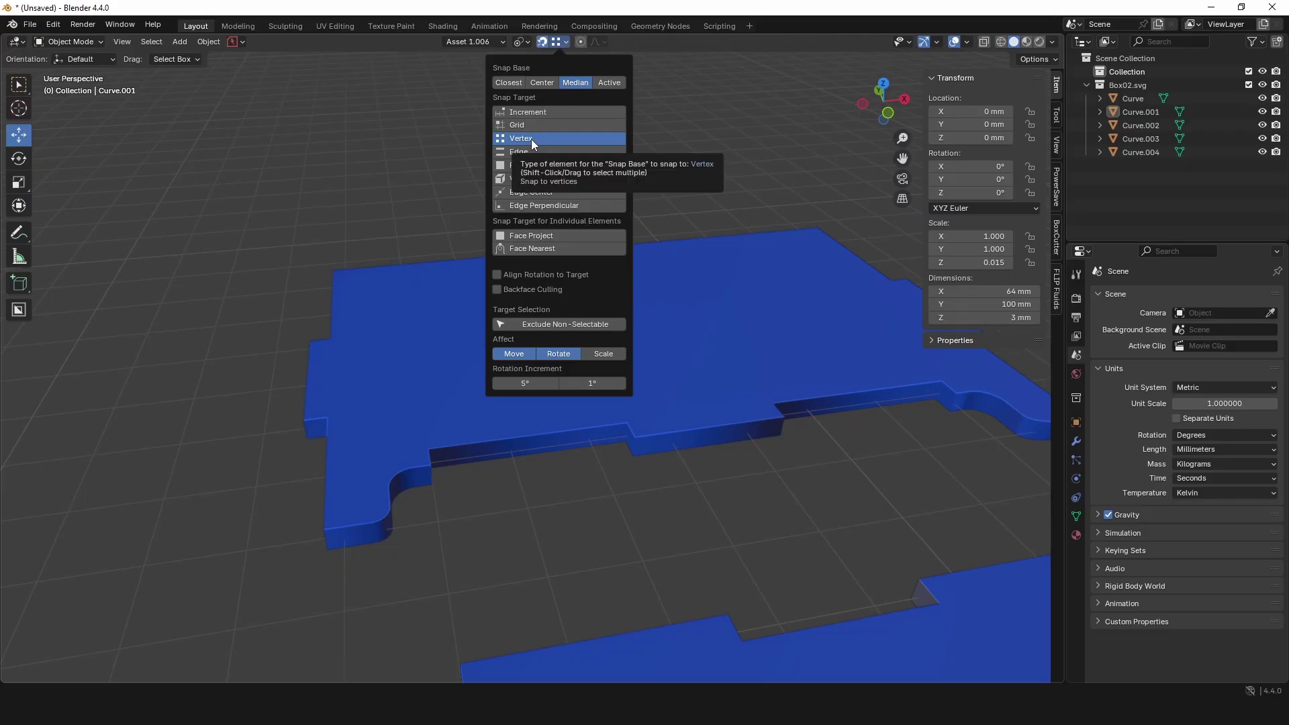
# Step: Snap the 3D cursor to the underside corner vertex of the solid back panel's foot on the negative X side
pyautogui.moveTo(558, 428); pyautogui.dragTo(582, 371)
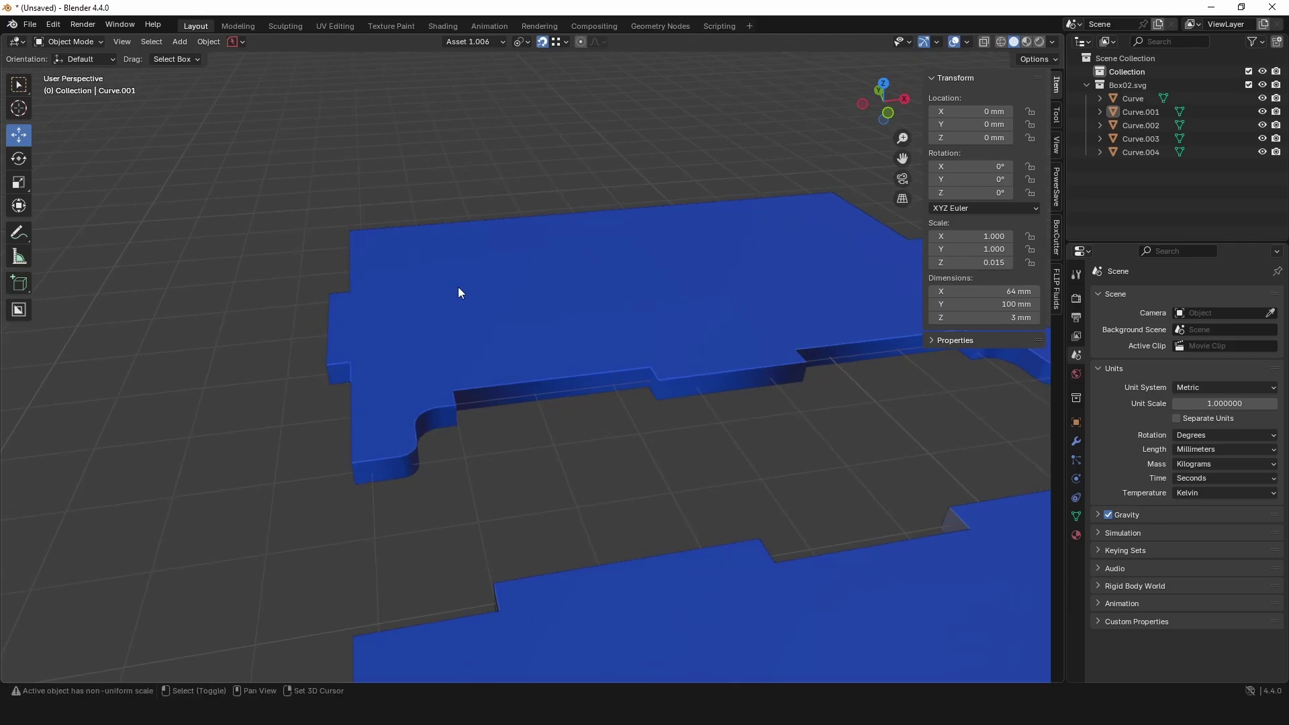
pyautogui.keyDown('shift'); pyautogui.rightClick(483, 274); pyautogui.keyUp('shift')
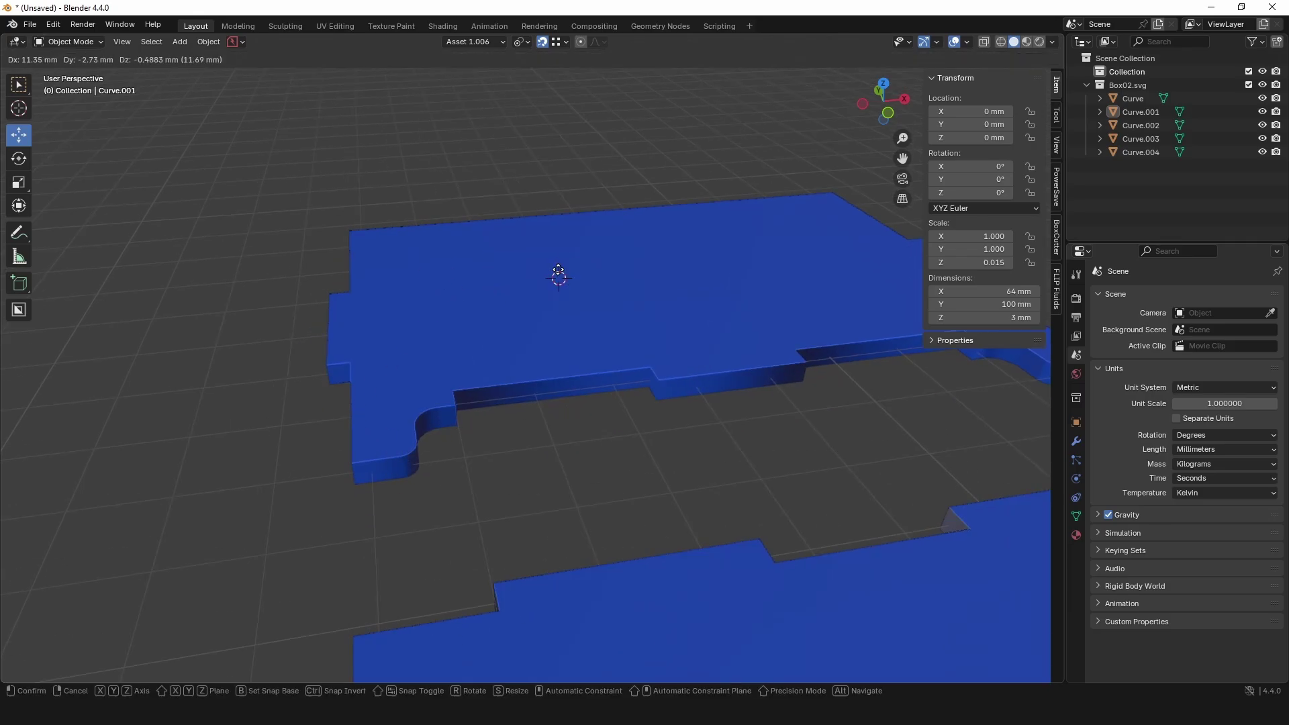
pyautogui.click(406, 294)
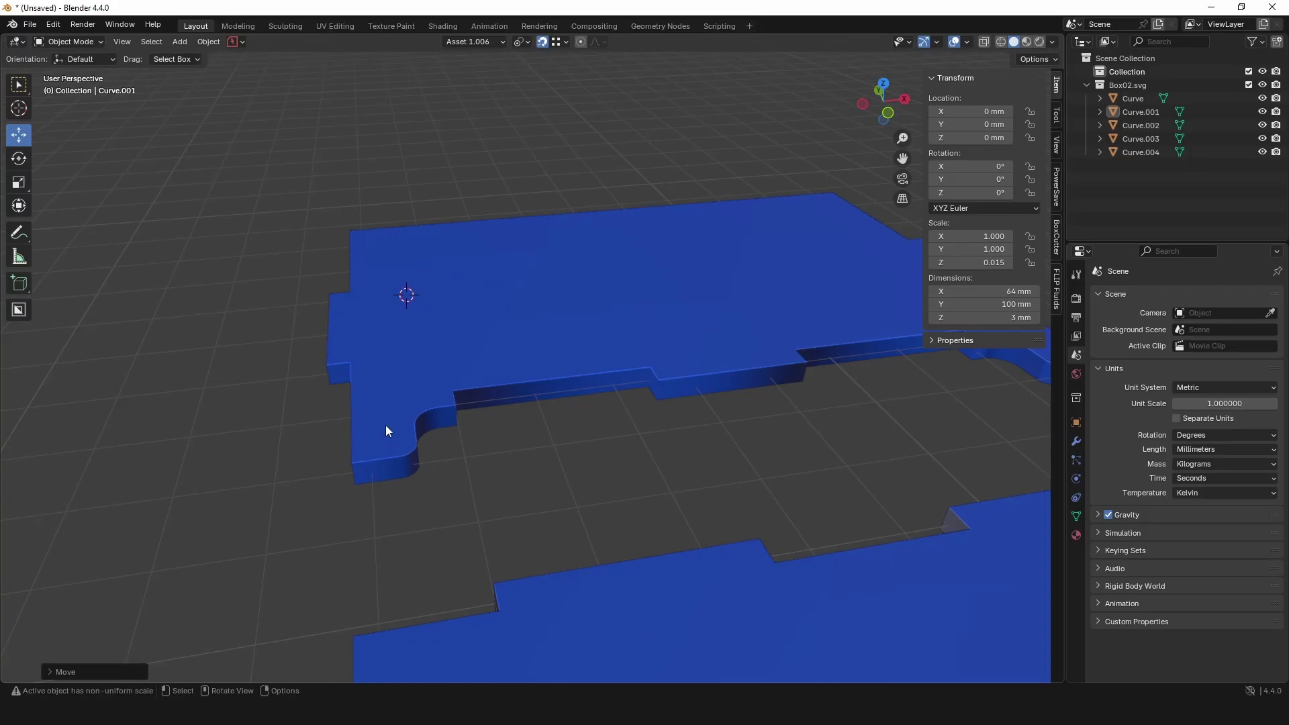
pyautogui.press('shift')
pyautogui.keyDown('shift'); pyautogui.rightClick(417, 339); pyautogui.keyUp('shift')
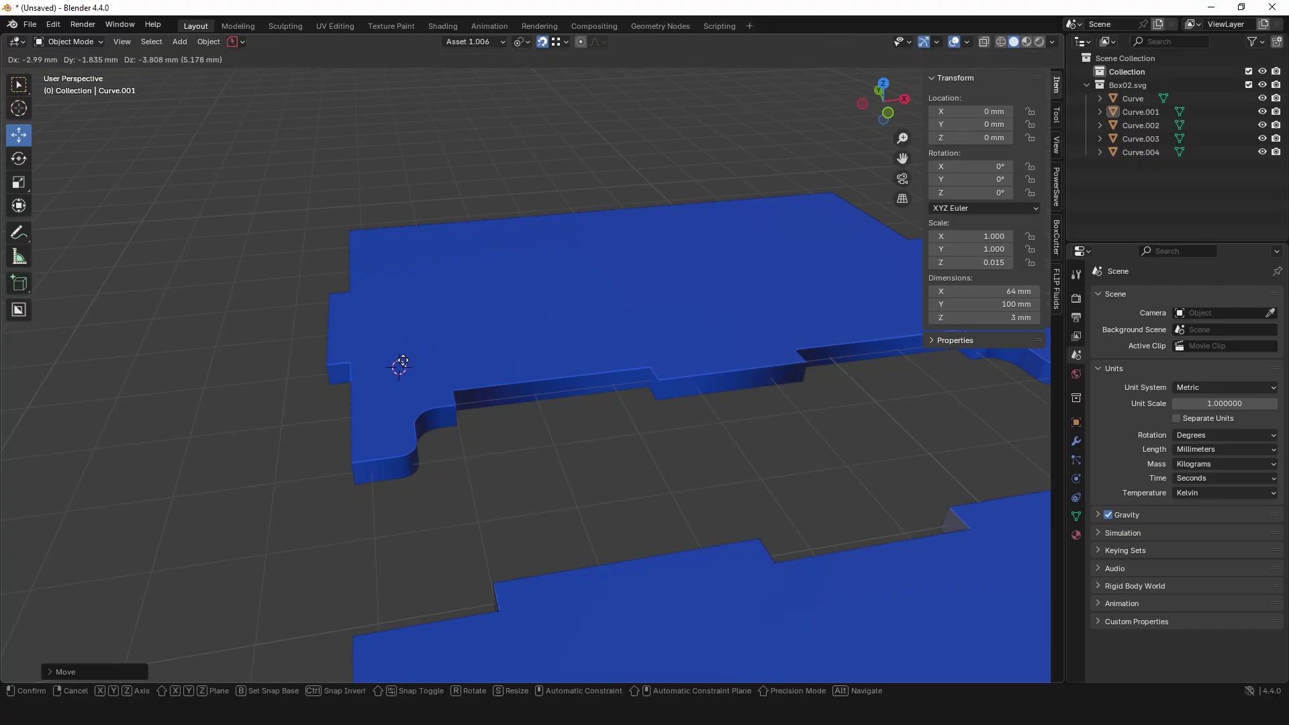
pyautogui.moveTo(391, 387); pyautogui.dragTo(496, 427)
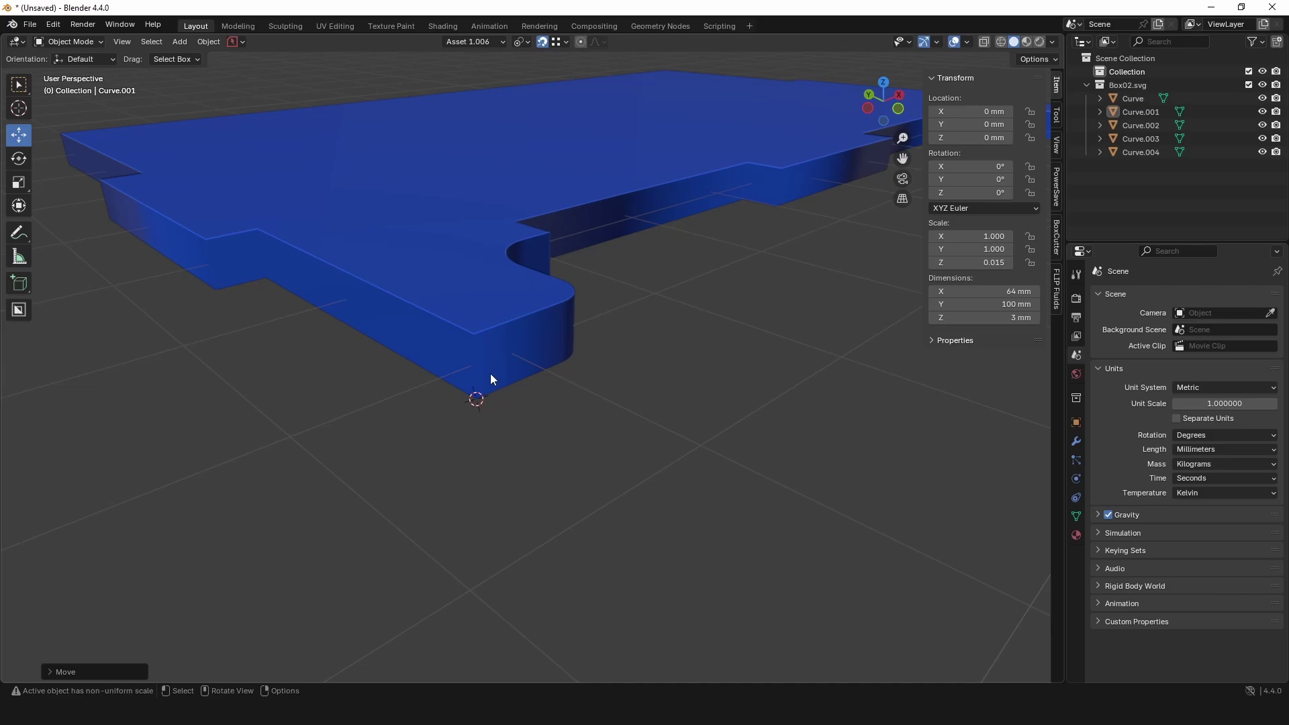
# Step: Set the solid back panel's origin to the 3D cursor
pyautogui.click(497, 324)
pyautogui.scroll(-4, 499, 324)
pyautogui.scroll(3, 525, 330)
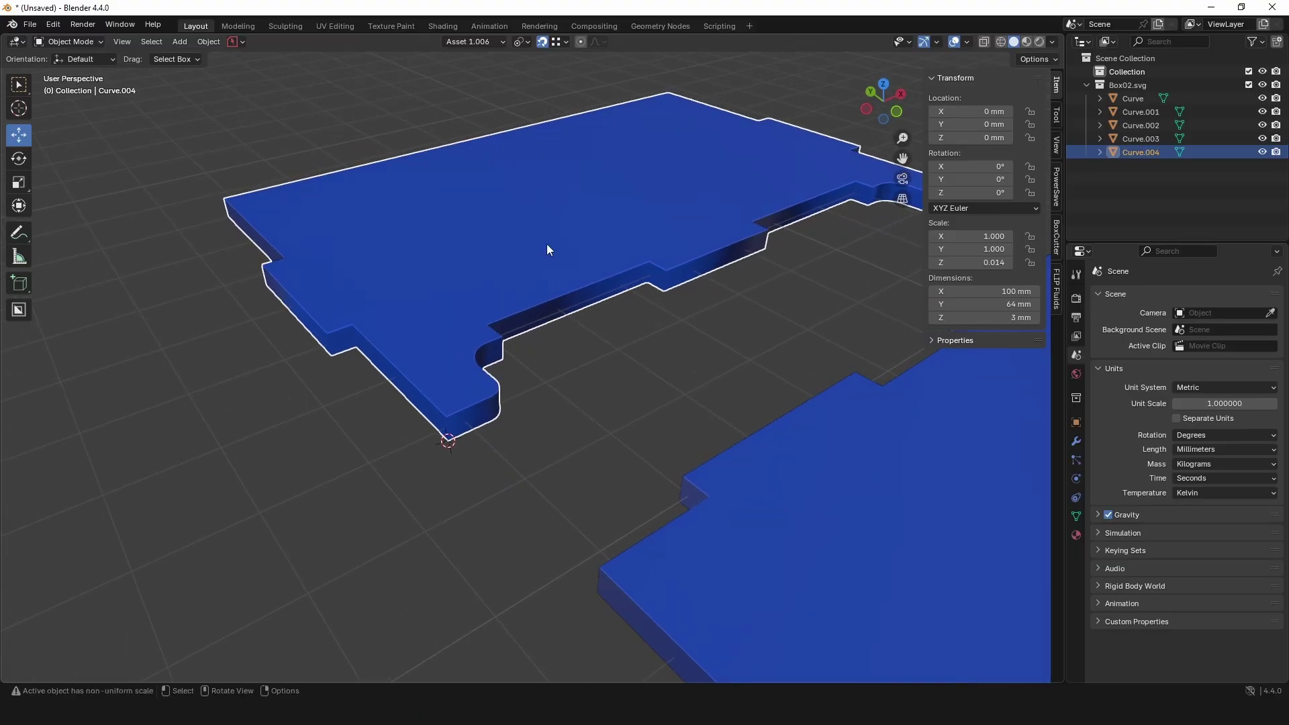
pyautogui.click(209, 41)
pyautogui.moveTo(237, 75)
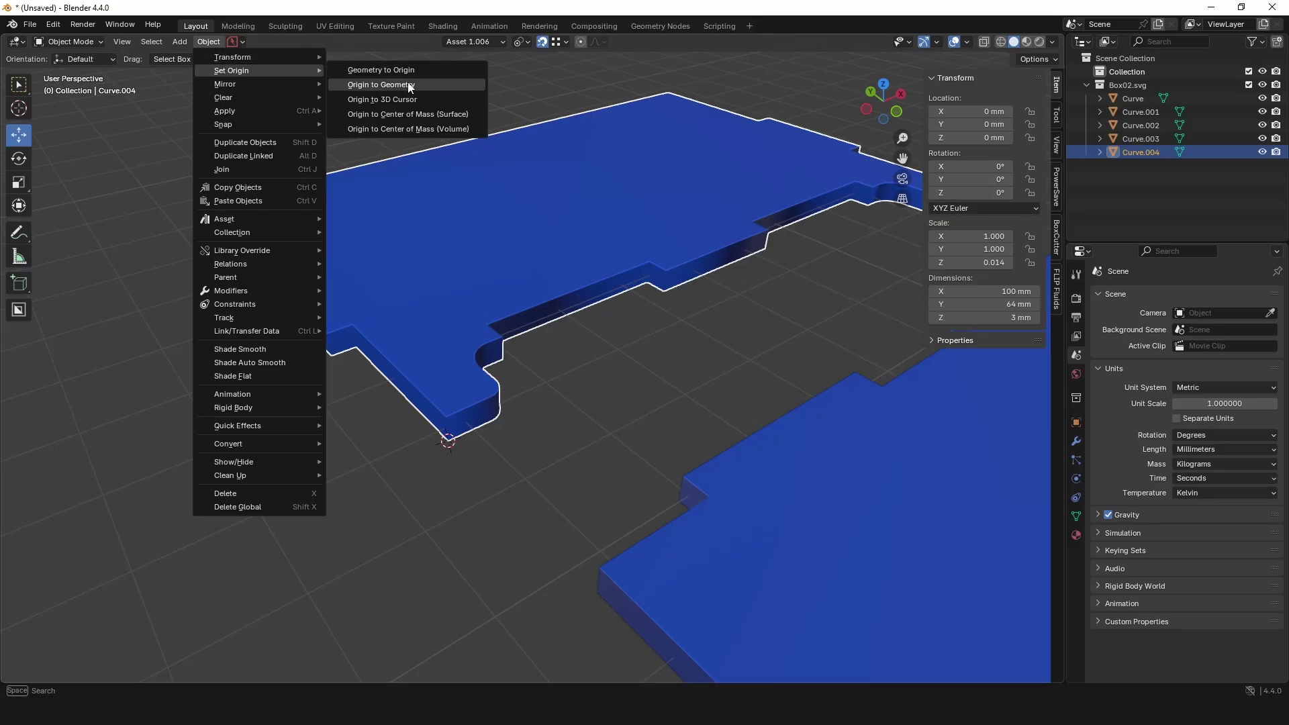
pyautogui.click(405, 100)
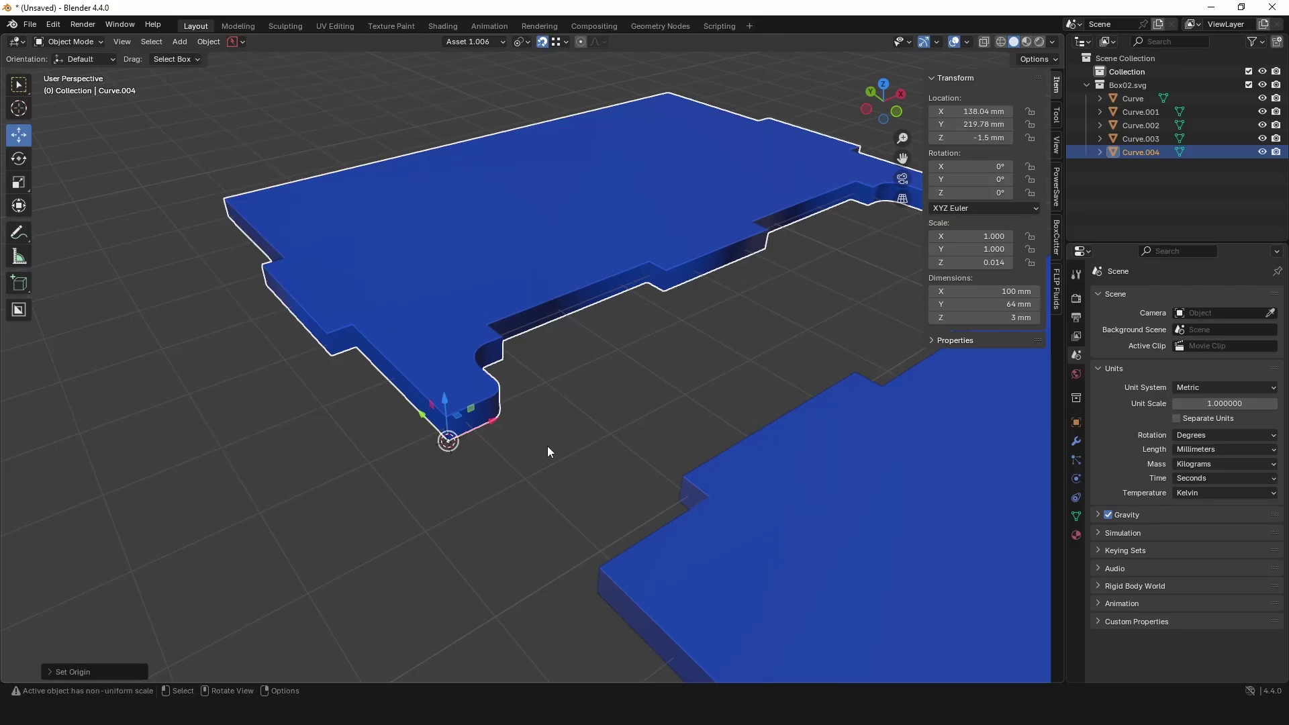
# Step: Move the back panel freehand slightly away from the 3D cursor and set its X rotation to 90°
pyautogui.moveTo(497, 419); pyautogui.dragTo(473, 324)
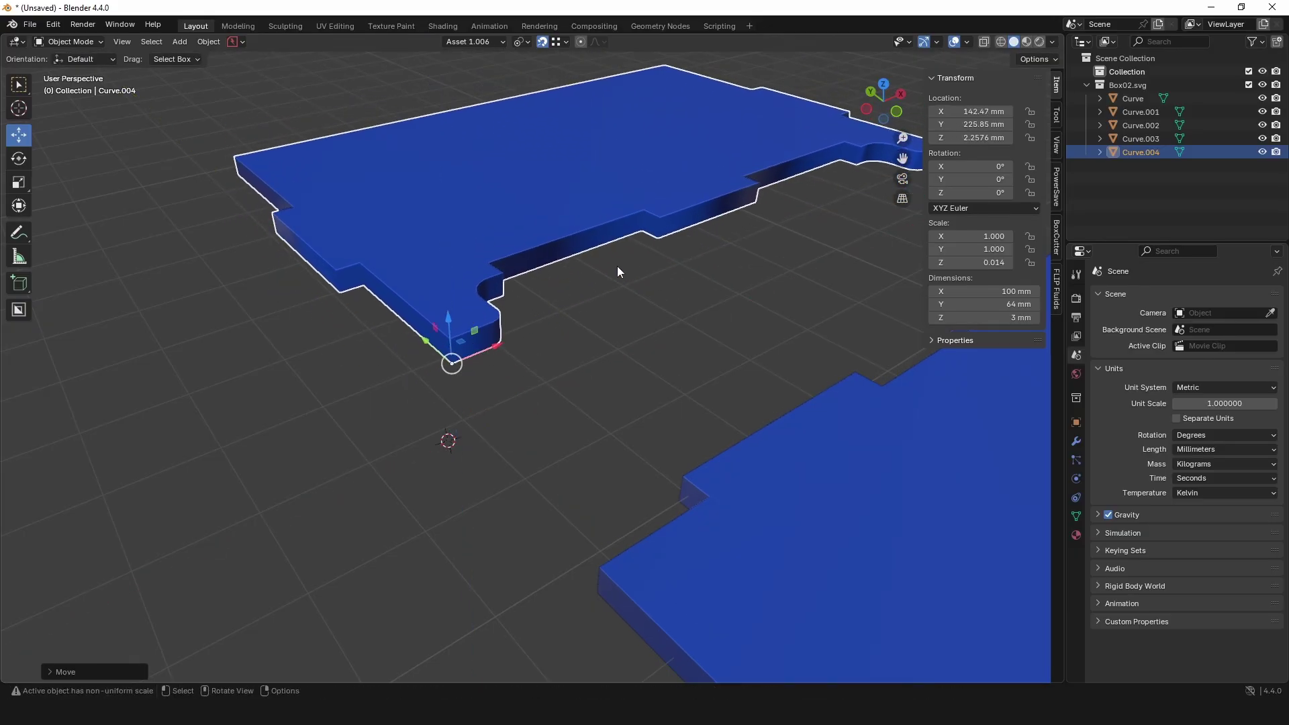
pyautogui.moveTo(980, 166); pyautogui.dragTo(1014, 166)
pyautogui.click(973, 167)
pyautogui.write('90')
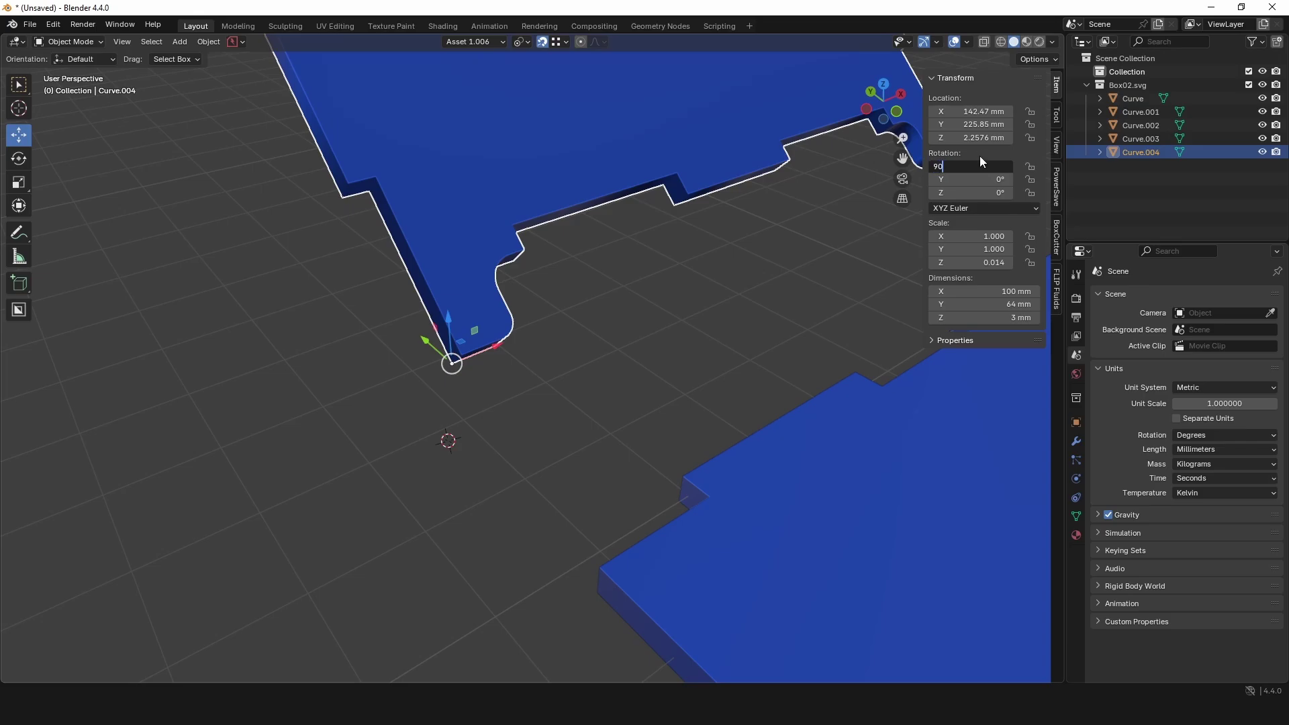
pyautogui.press('Return')
pyautogui.scroll(-3, 619, 369)
pyautogui.scroll(-2, 556, 360)
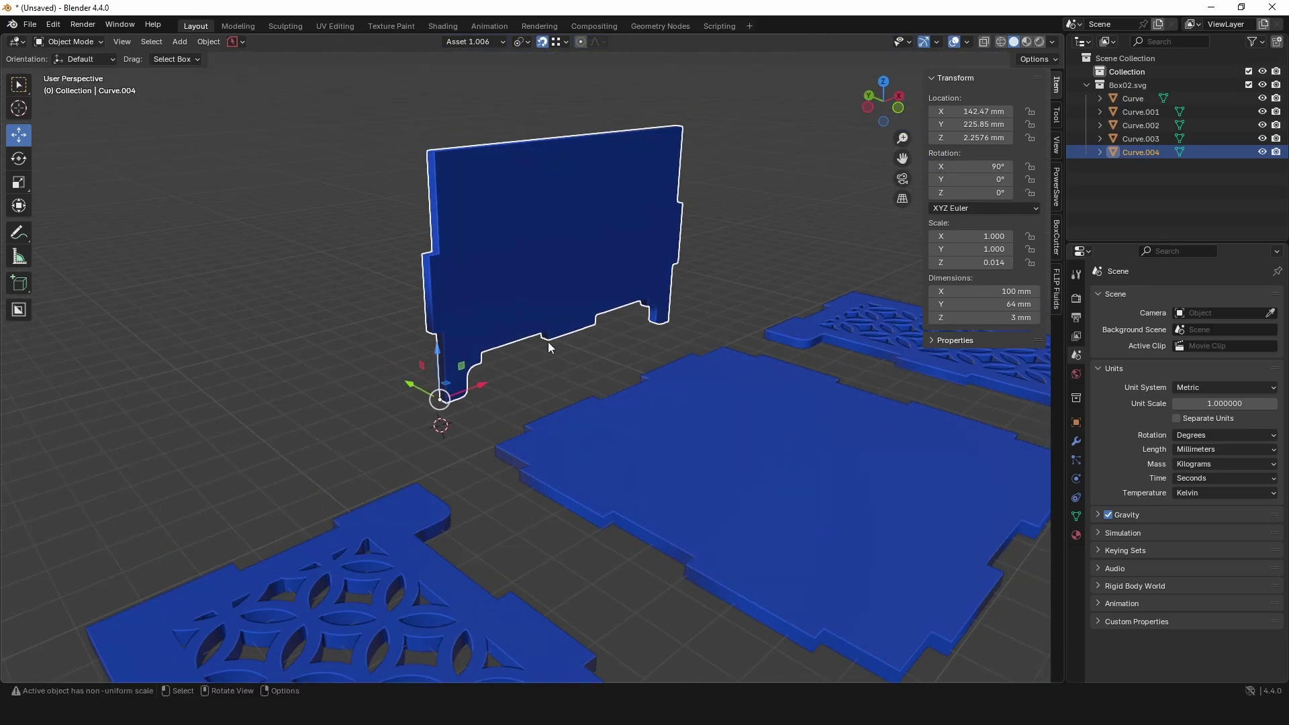
pyautogui.scroll(-4, 548, 341)
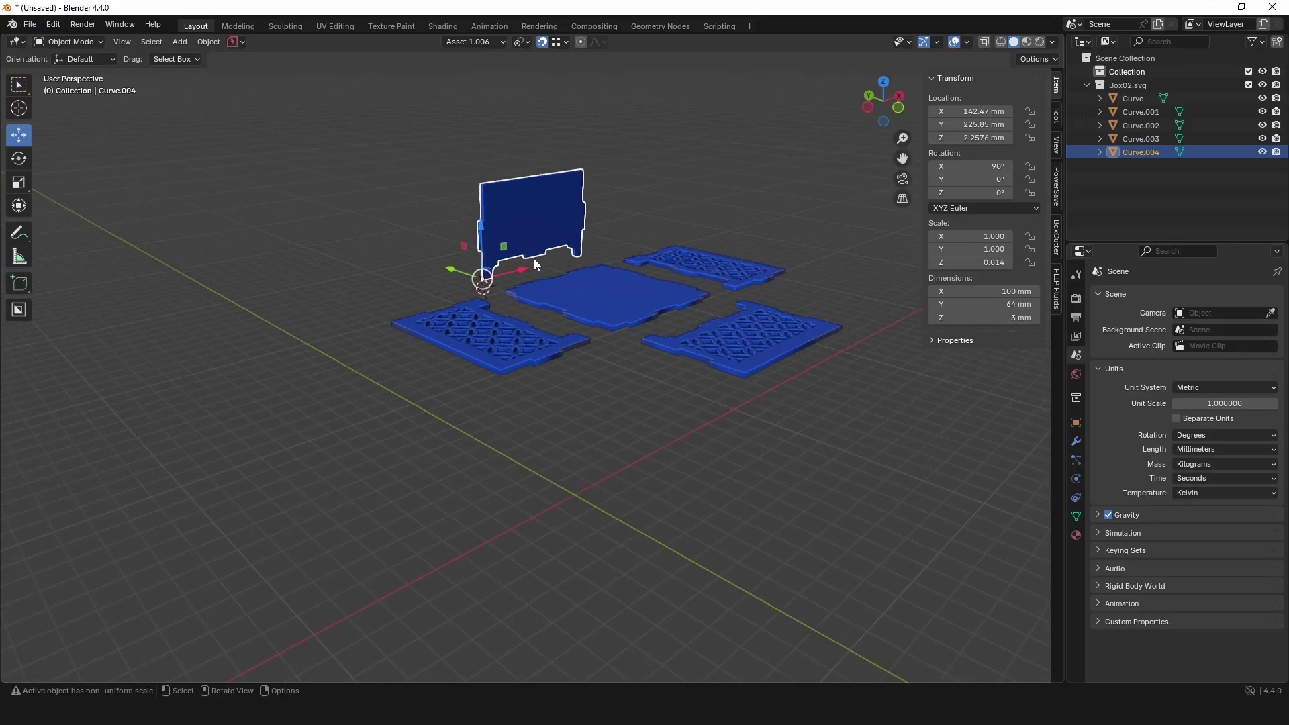
# Step: Set the upright back panel's X, Y and Z location to 0 mm so its corner sits on the world origin
pyautogui.moveTo(542, 263); pyautogui.dragTo(575, 278)
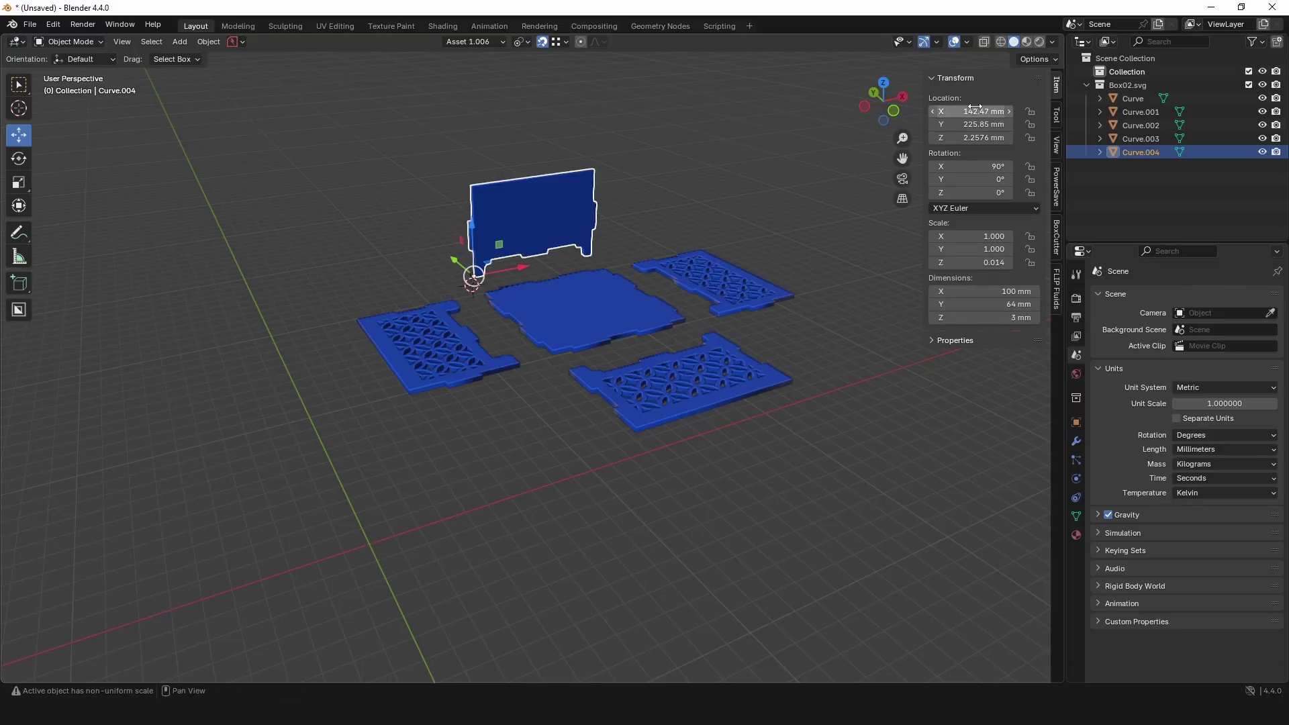
pyautogui.click(975, 112)
pyautogui.write('0')
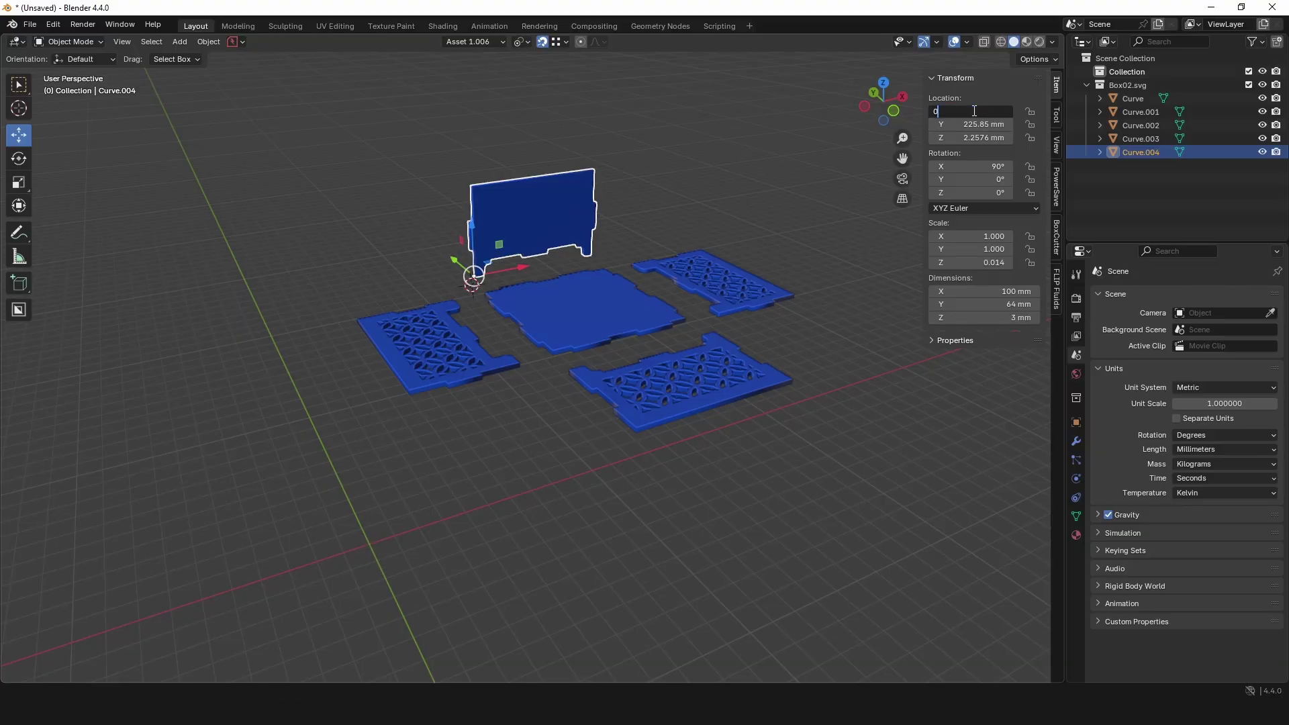
pyautogui.press('Return')
pyautogui.click(979, 125)
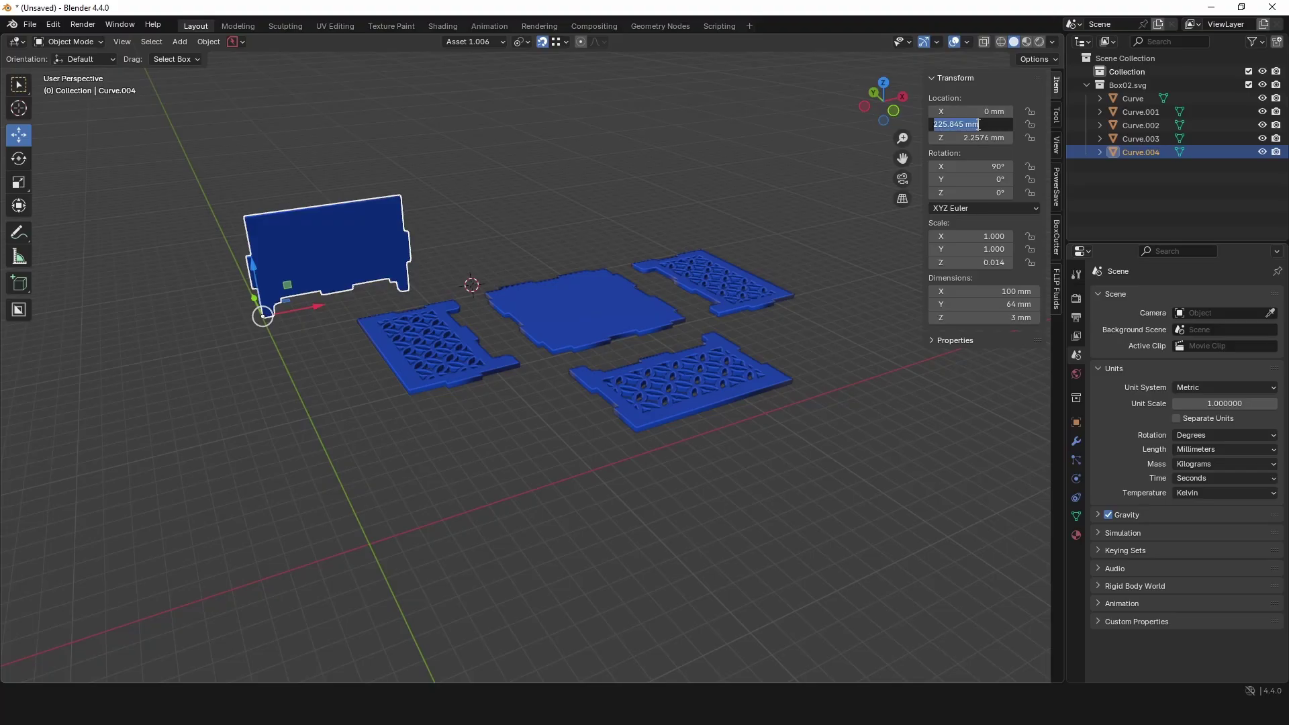
pyautogui.write('0')
pyautogui.press('Return')
pyautogui.click(977, 137)
pyautogui.write('0')
pyautogui.press('Return')
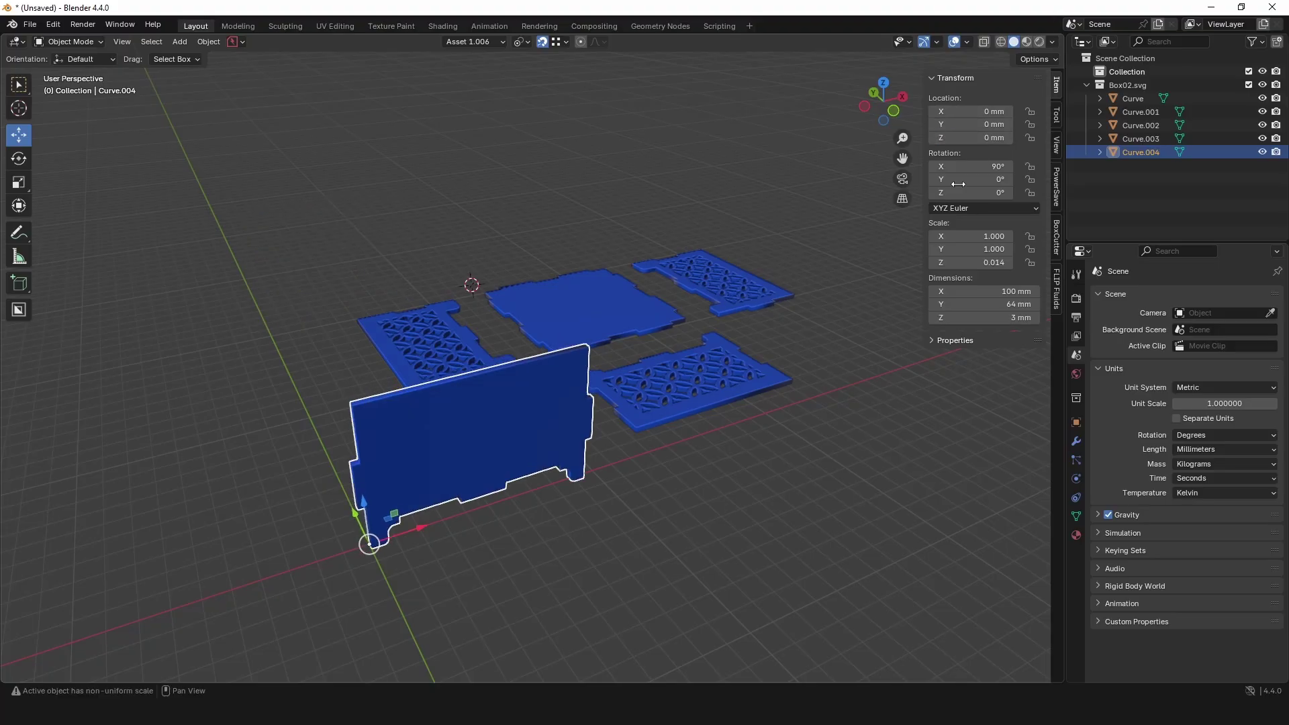
pyautogui.moveTo(495, 559); pyautogui.dragTo(612, 366)
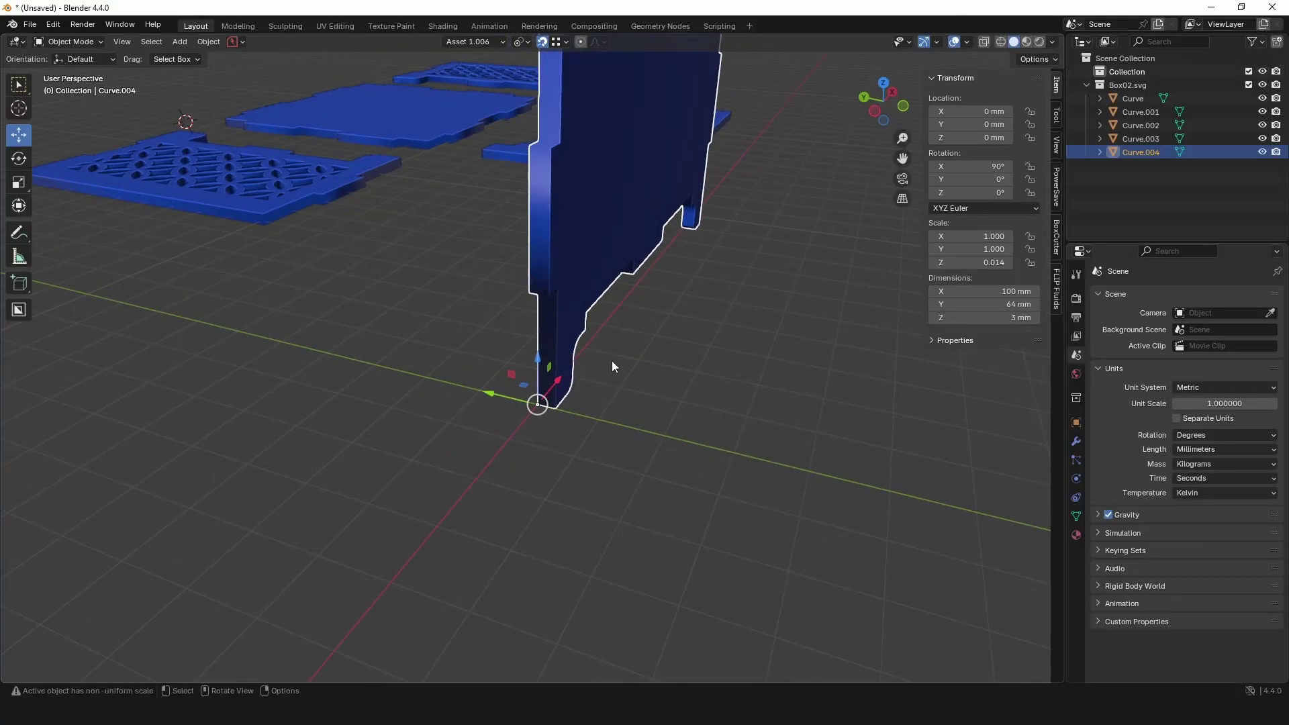
# Step: Check the upright back panel's placement at the world origin against the flat panels still lying around it
pyautogui.scroll(-5, 589, 368)
pyautogui.moveTo(716, 342); pyautogui.dragTo(647, 348)
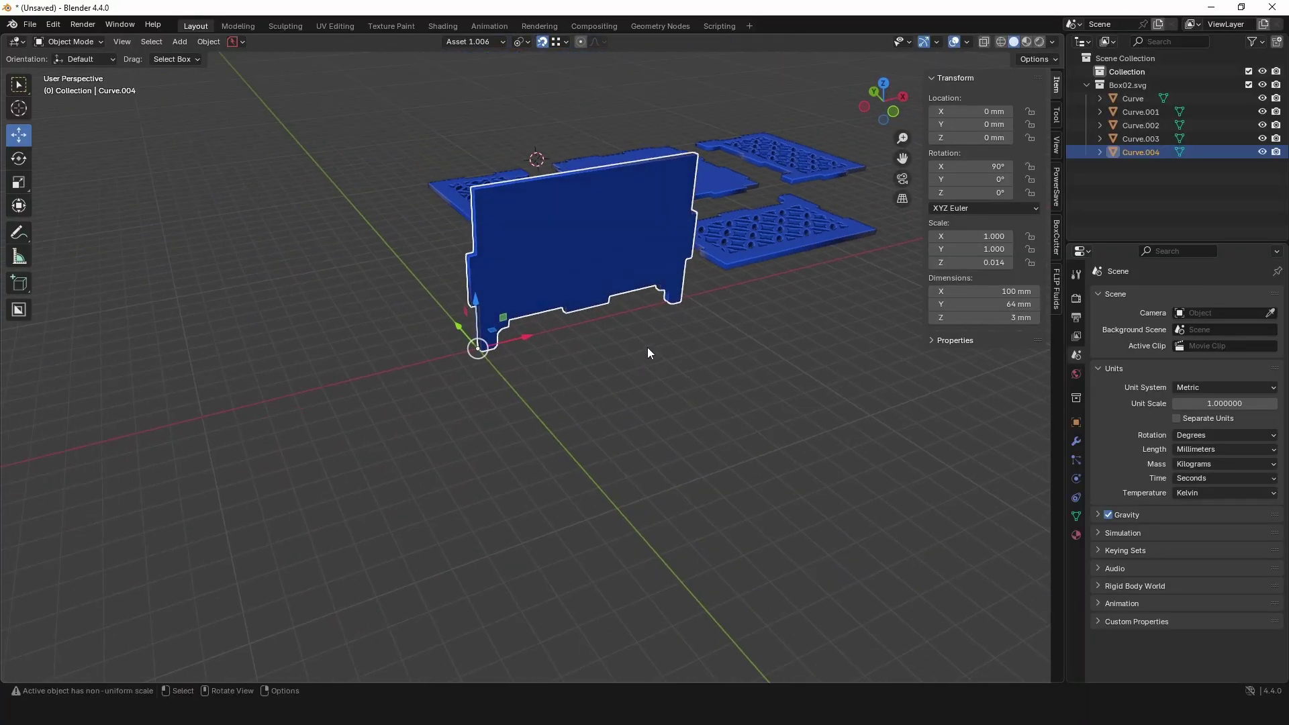
pyautogui.scroll(-6, 711, 320)
pyautogui.scroll(-3, 708, 302)
pyautogui.moveTo(703, 287); pyautogui.dragTo(638, 412)
pyautogui.click(640, 408)
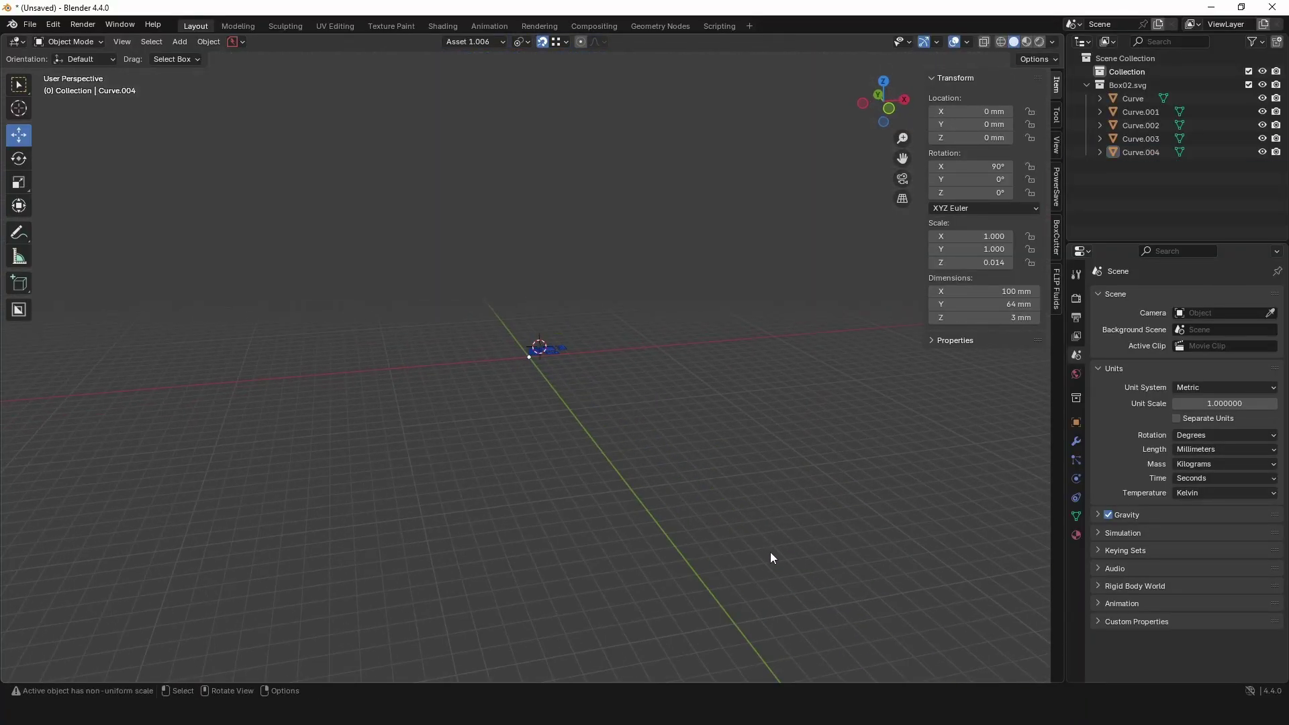
pyautogui.click(1130, 100)
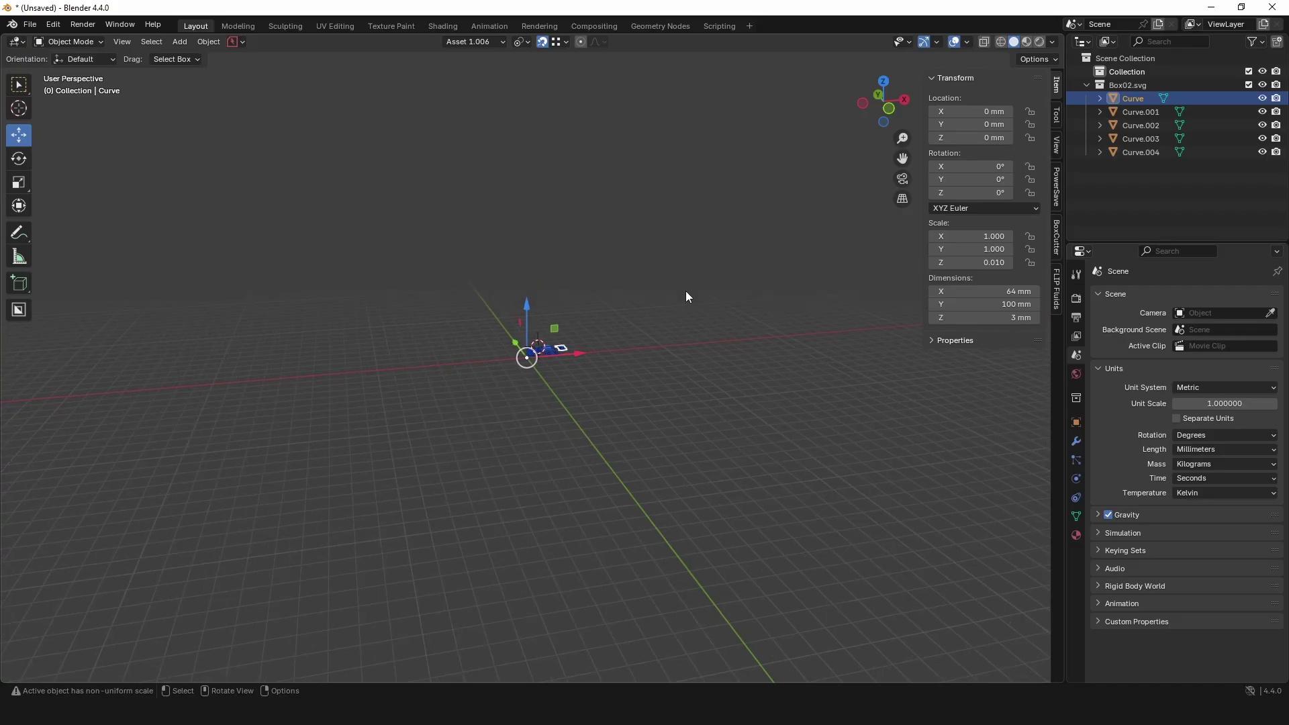
pyautogui.press('KP_Decimal')
pyautogui.scroll(-8, 590, 364)
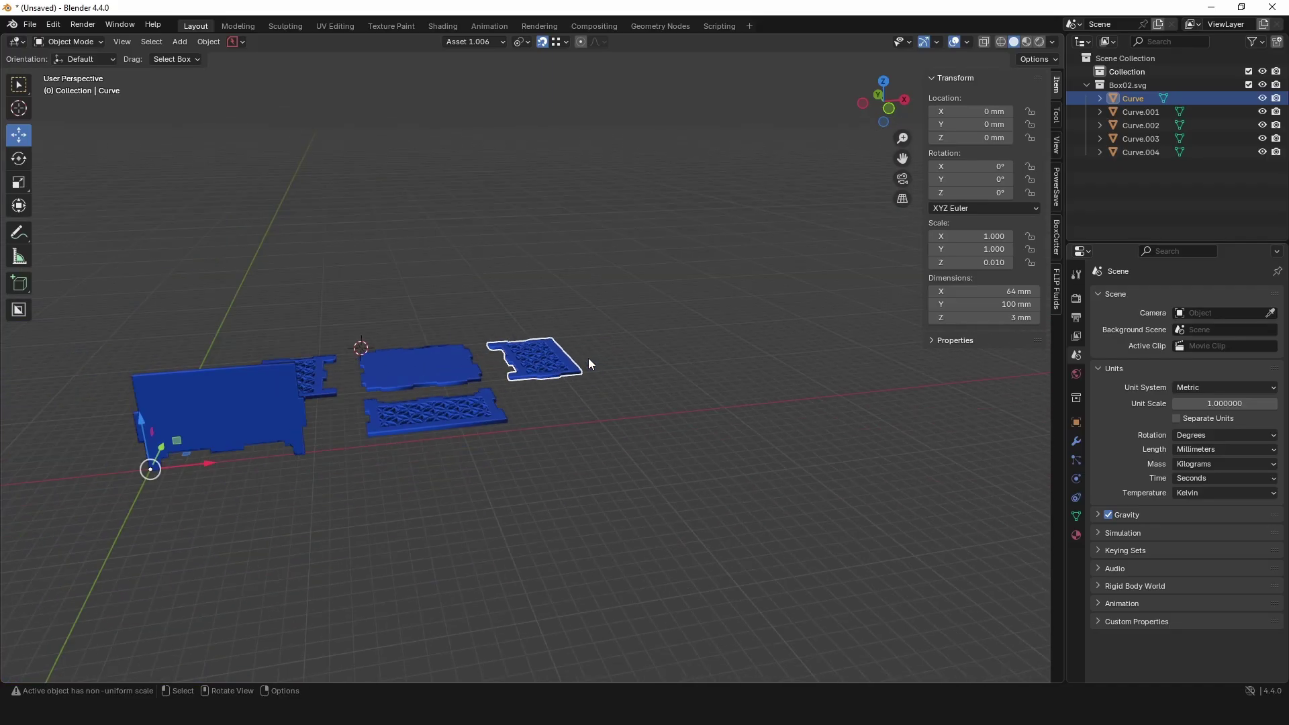
pyautogui.click(482, 399)
pyautogui.click(418, 377)
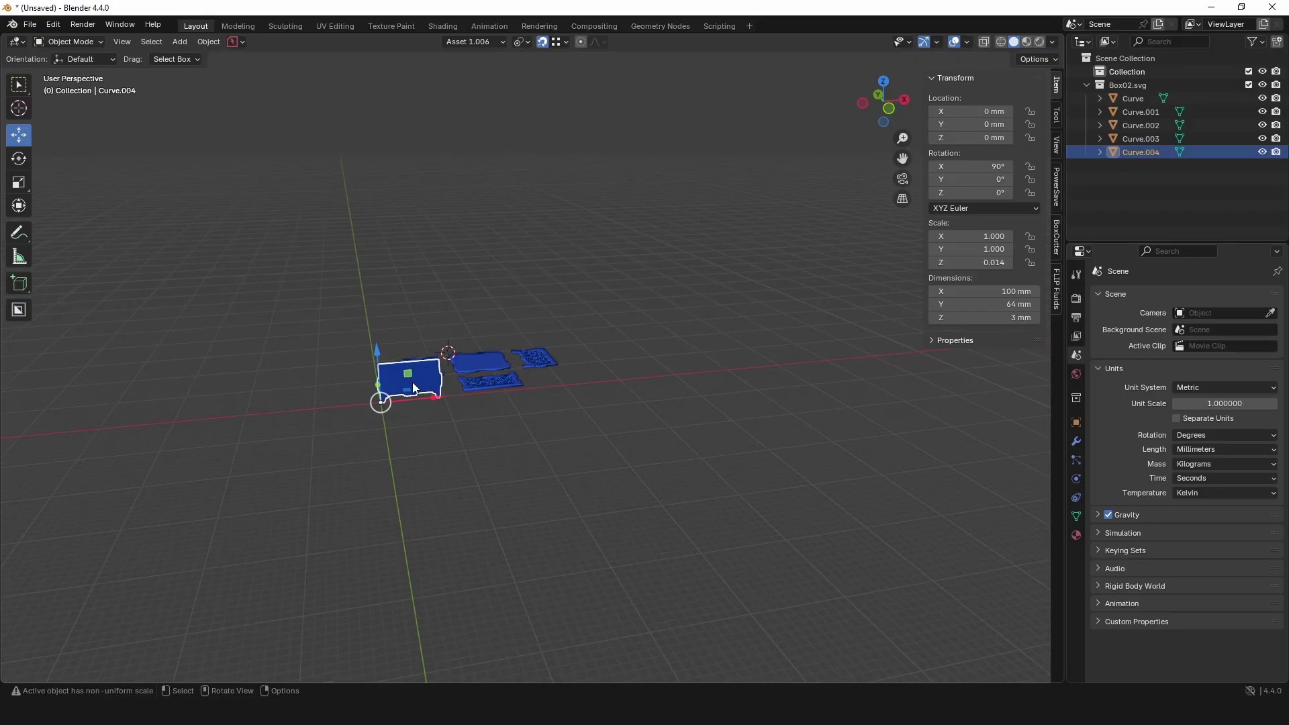
pyautogui.press('KP_Decimal')
pyautogui.scroll(-3, 591, 433)
pyautogui.moveTo(544, 430); pyautogui.dragTo(559, 387)
pyautogui.click(606, 452)
pyautogui.scroll(-1, 559, 387)
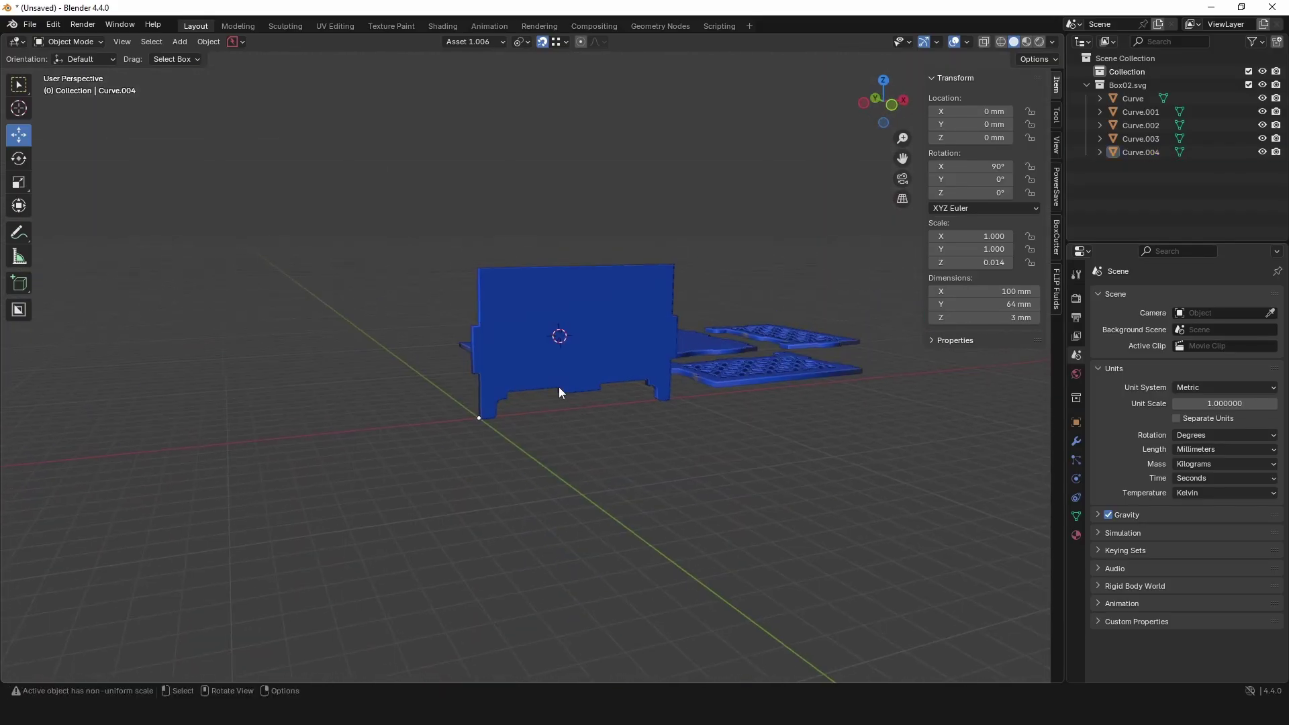
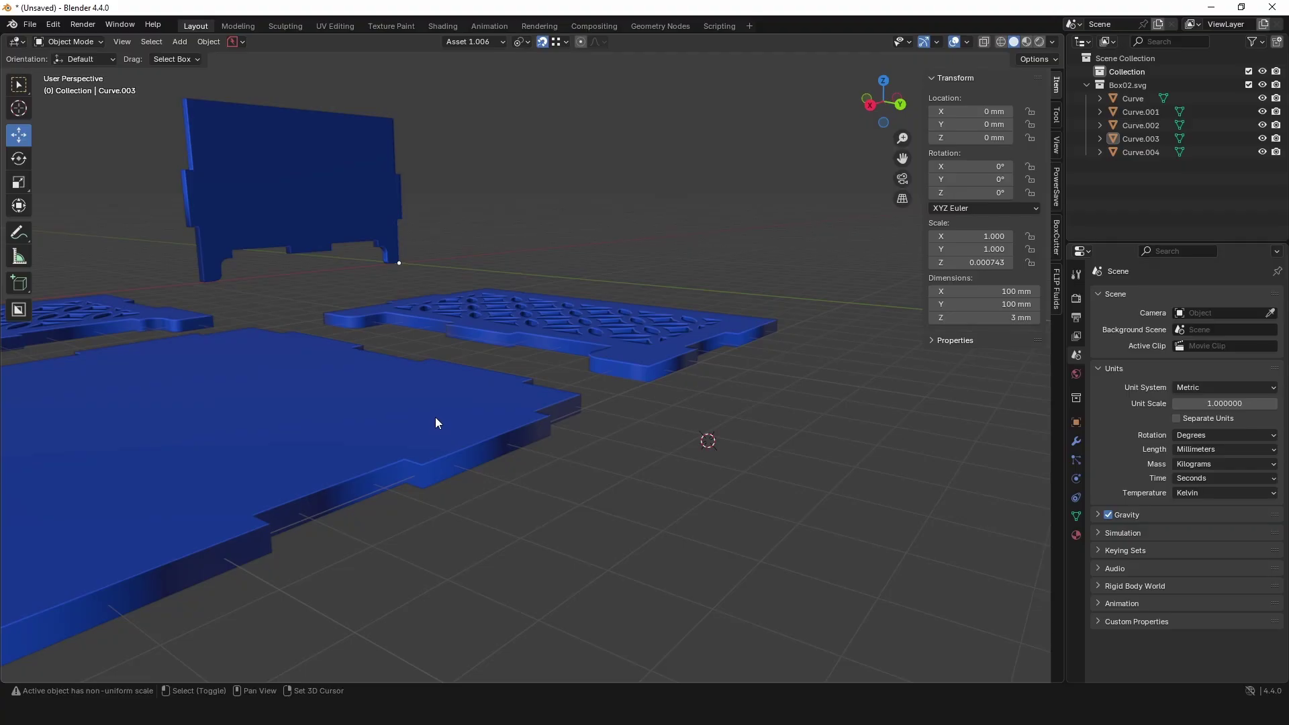
# Step: Snap the 3D cursor to the top corner vertex of a tab on the solid base panel's positive Y edge and set the panel's origin there
pyautogui.press('g')
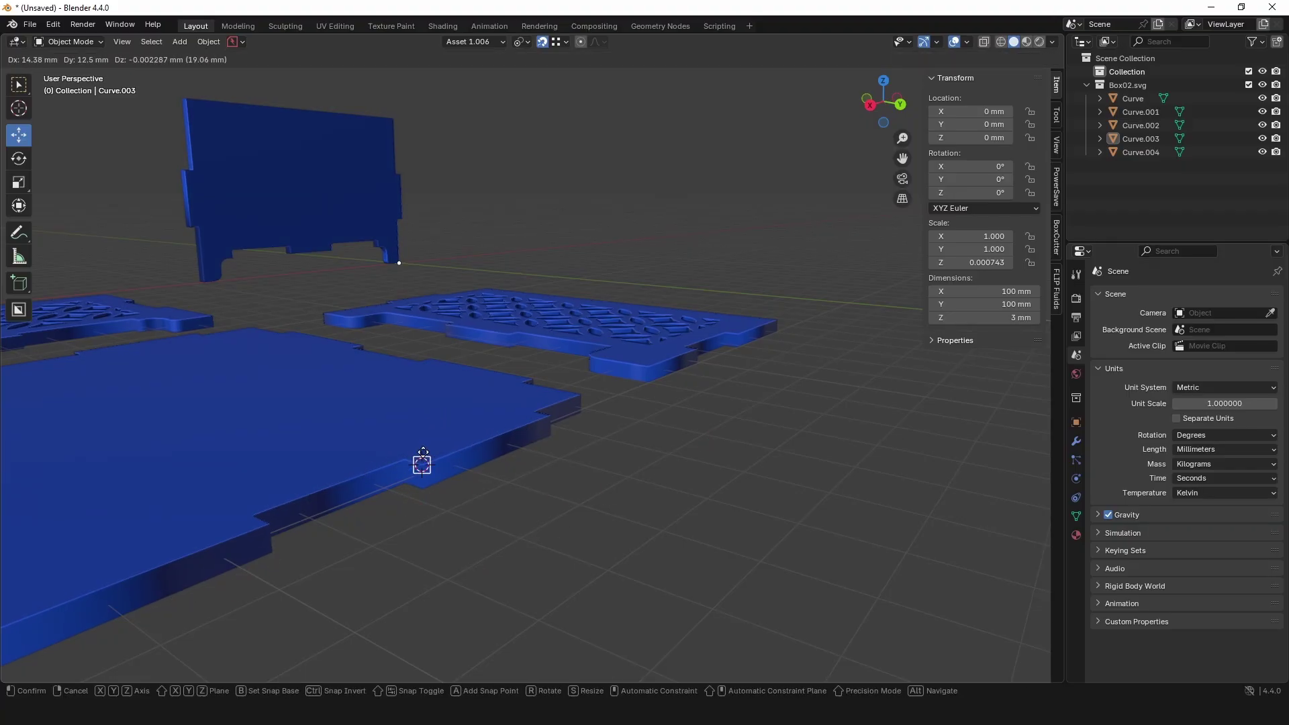
pyautogui.click(423, 464)
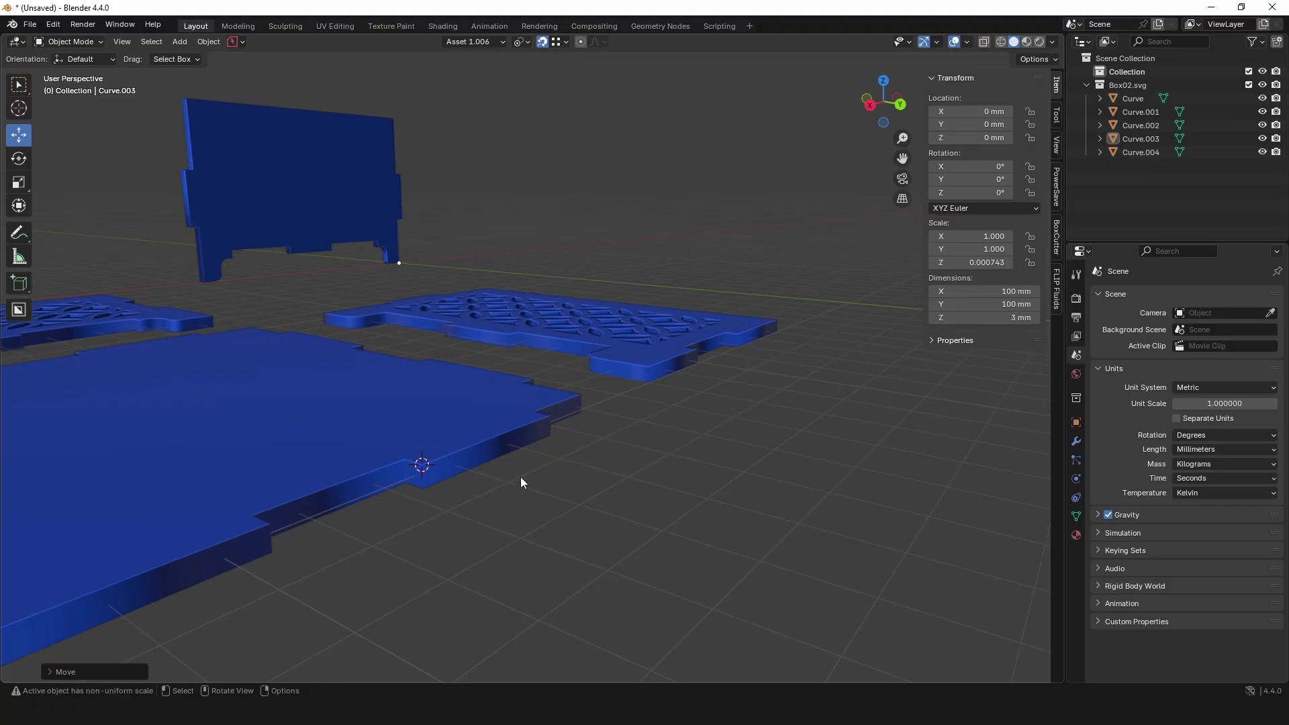
pyautogui.click(461, 421)
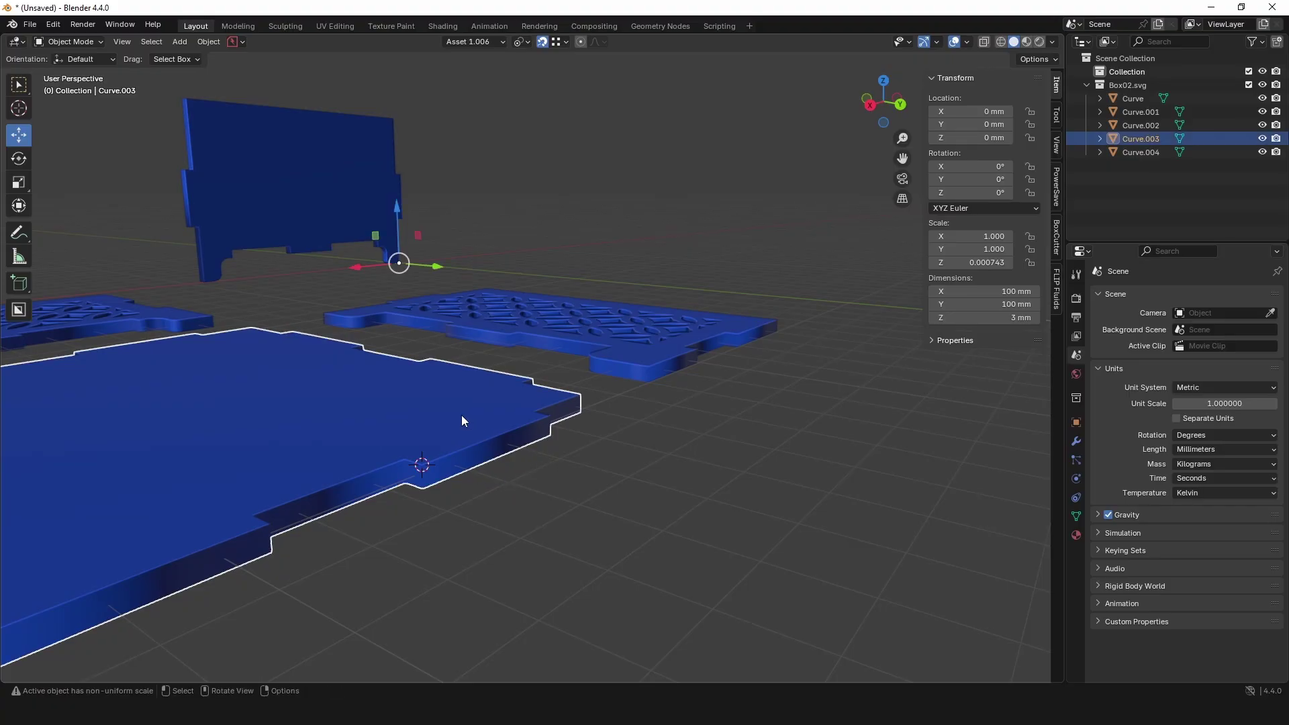
pyautogui.click(210, 42)
pyautogui.moveTo(225, 72)
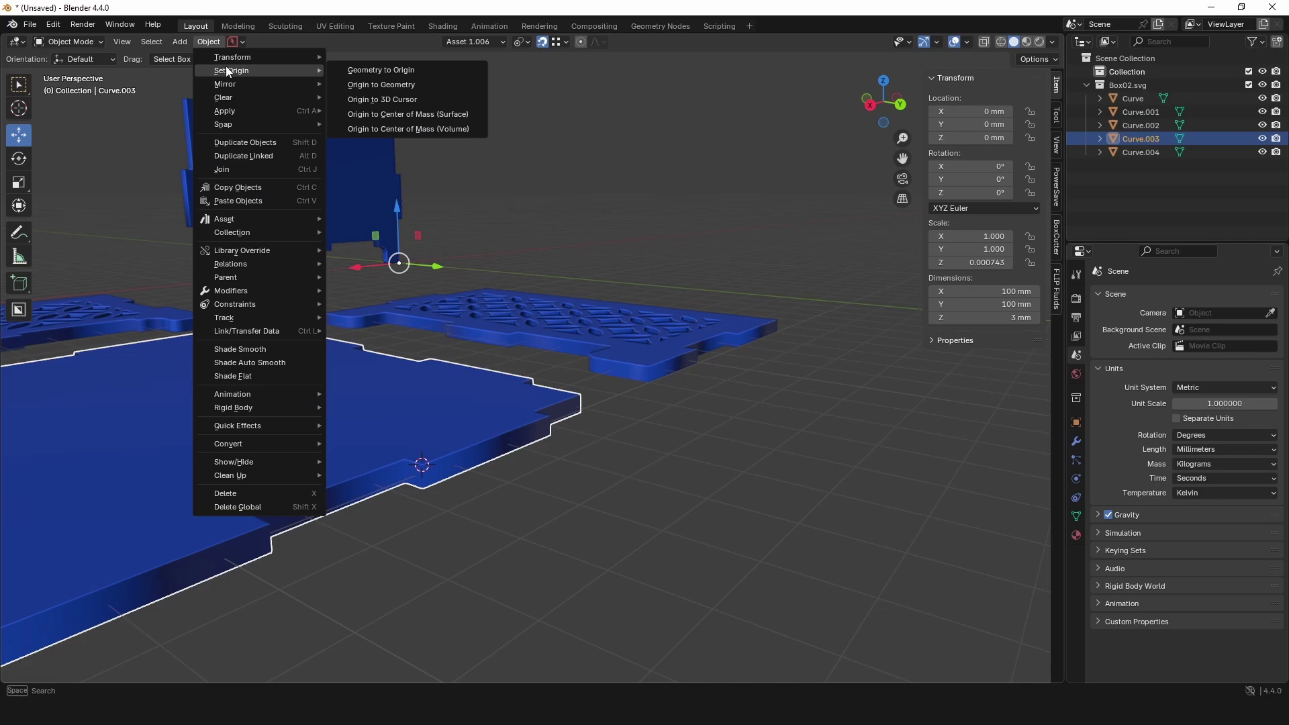
pyautogui.click(391, 99)
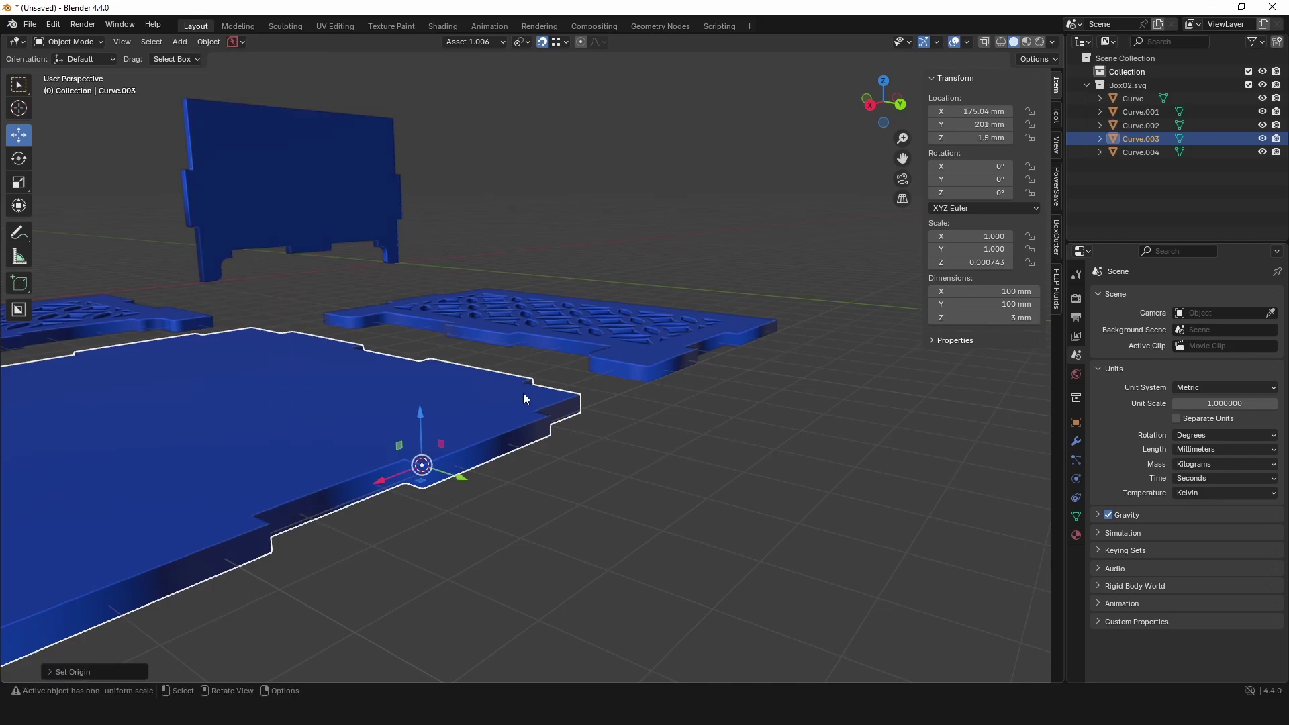
# Step: Move the solid base panel by its origin to the back panel's inner face, snapping at X 57.001 mm, Y -3 mm, Z 10.998 mm
pyautogui.moveTo(524, 394); pyautogui.dragTo(526, 562)
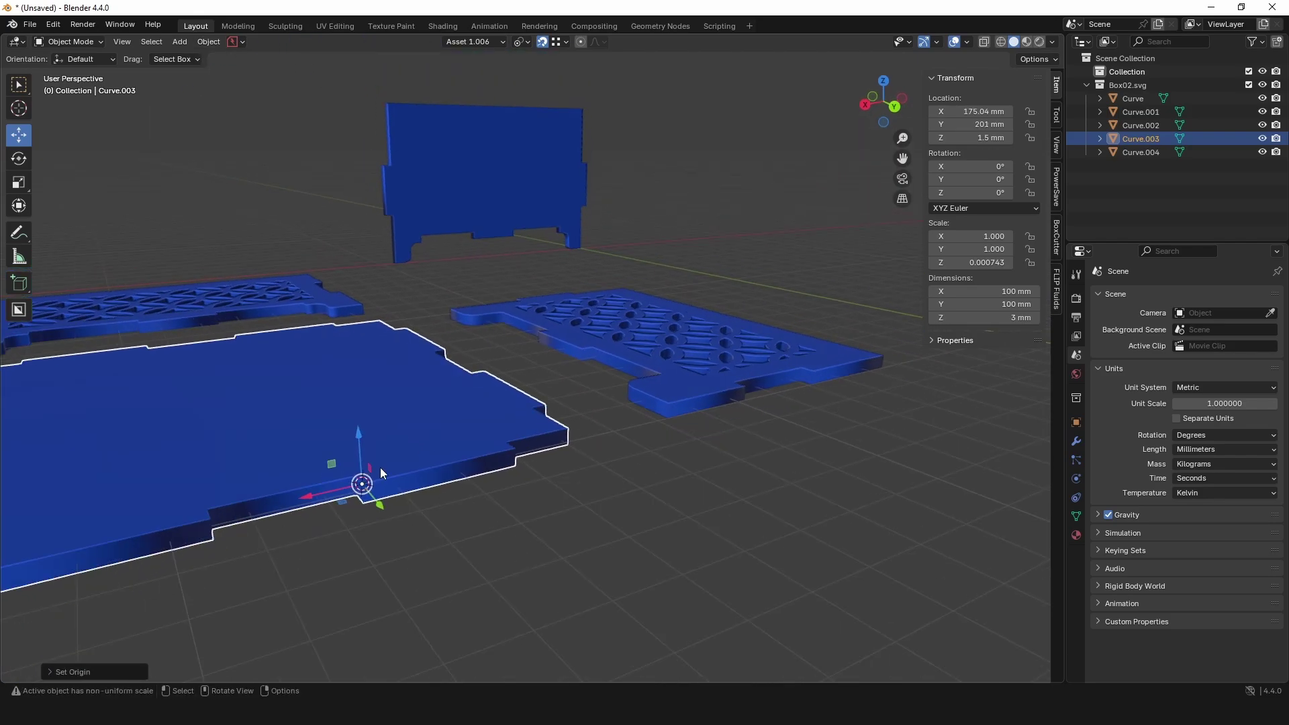
pyautogui.moveTo(363, 490); pyautogui.dragTo(415, 315)
pyautogui.moveTo(600, 148); pyautogui.dragTo(584, 178)
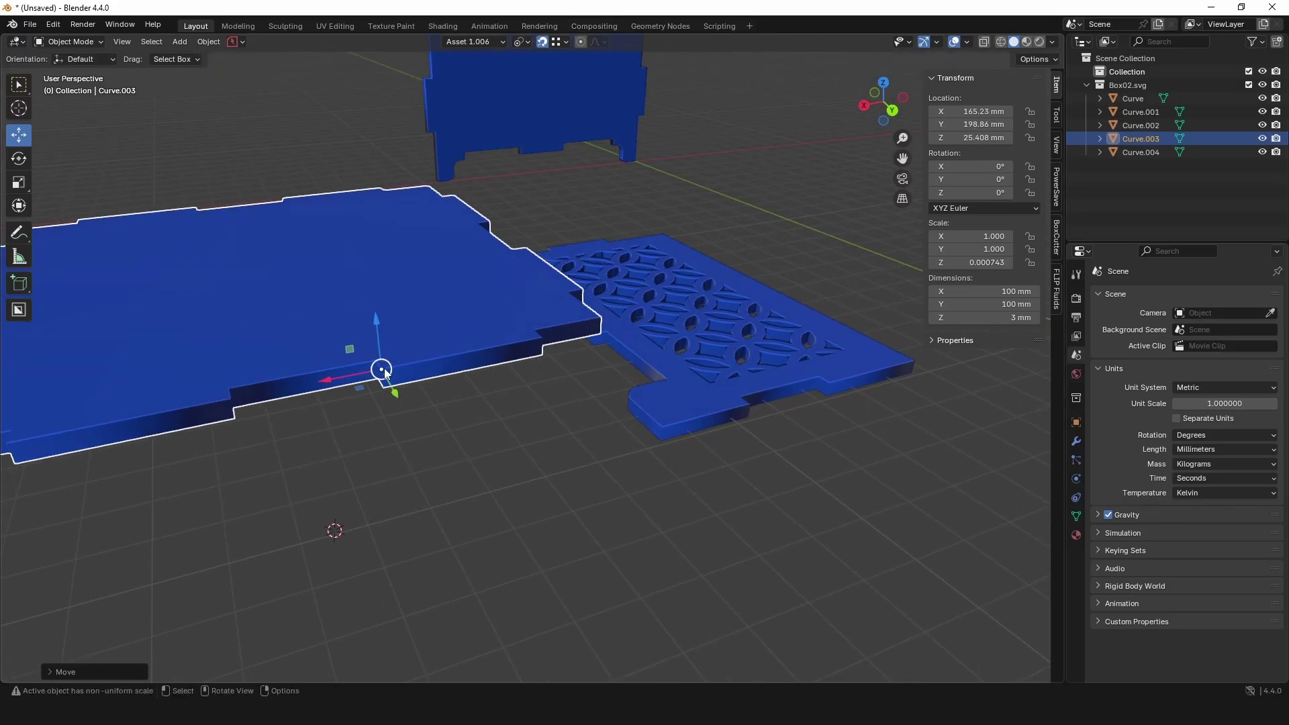
pyautogui.moveTo(382, 371); pyautogui.dragTo(527, 151)
pyautogui.scroll(2, 603, 182)
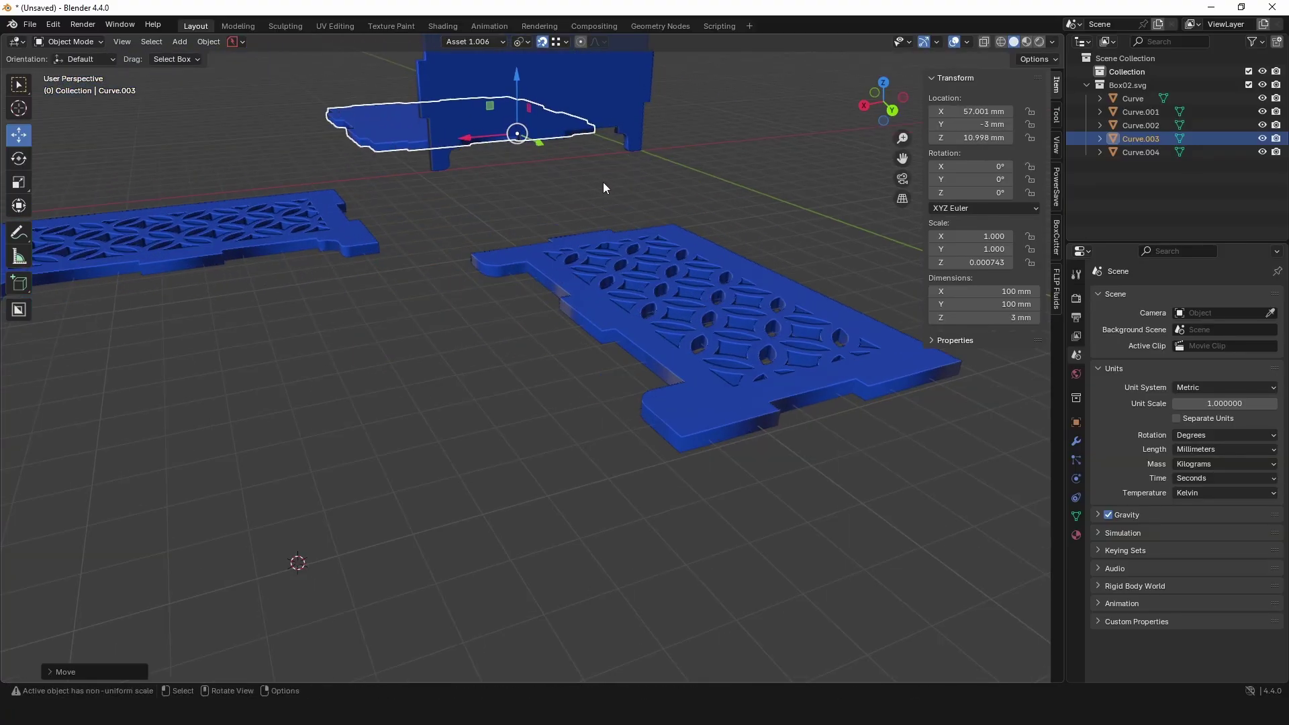
# Step: Shift the base panel along the back panel's lower edge, snapping its origin to the slot corner at X 37.001 mm
pyautogui.moveTo(614, 158); pyautogui.dragTo(538, 332)
pyautogui.scroll(1, 521, 262)
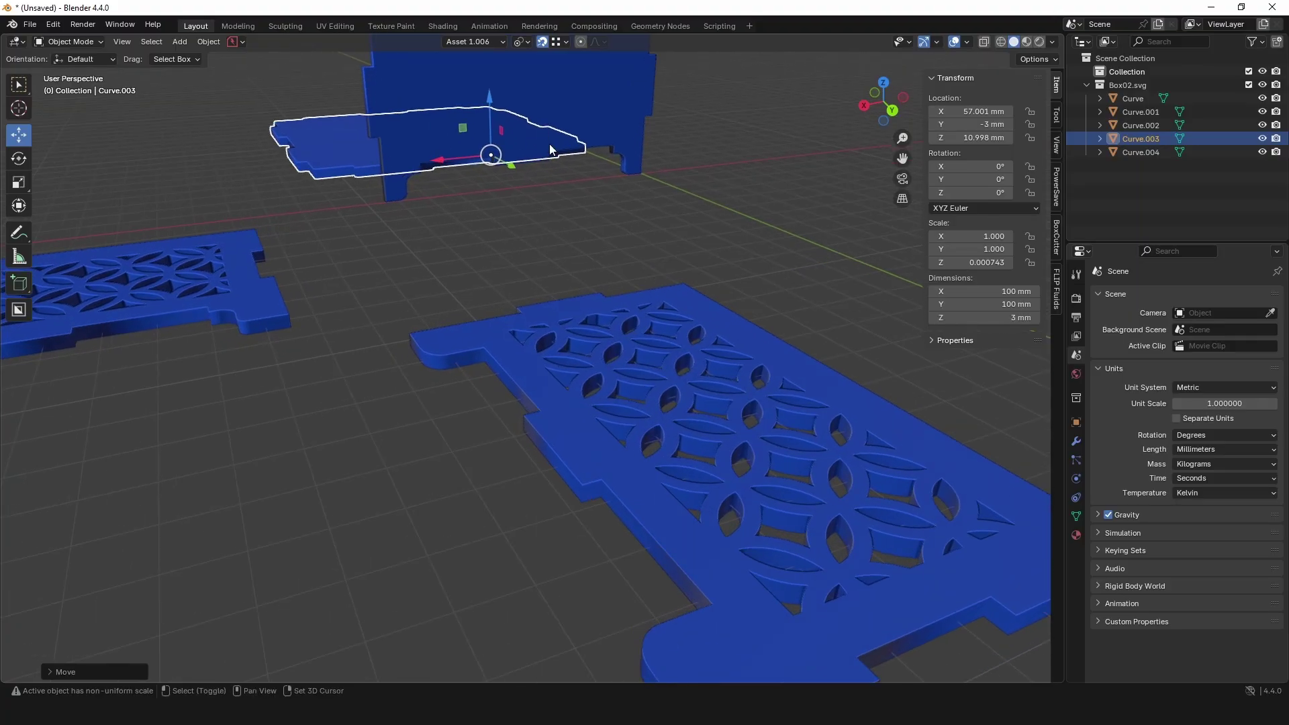
pyautogui.moveTo(549, 144); pyautogui.dragTo(442, 314)
pyautogui.scroll(3, 526, 500)
pyautogui.moveTo(503, 435); pyautogui.dragTo(473, 325)
pyautogui.moveTo(495, 421); pyautogui.dragTo(378, 541)
pyautogui.click(377, 541)
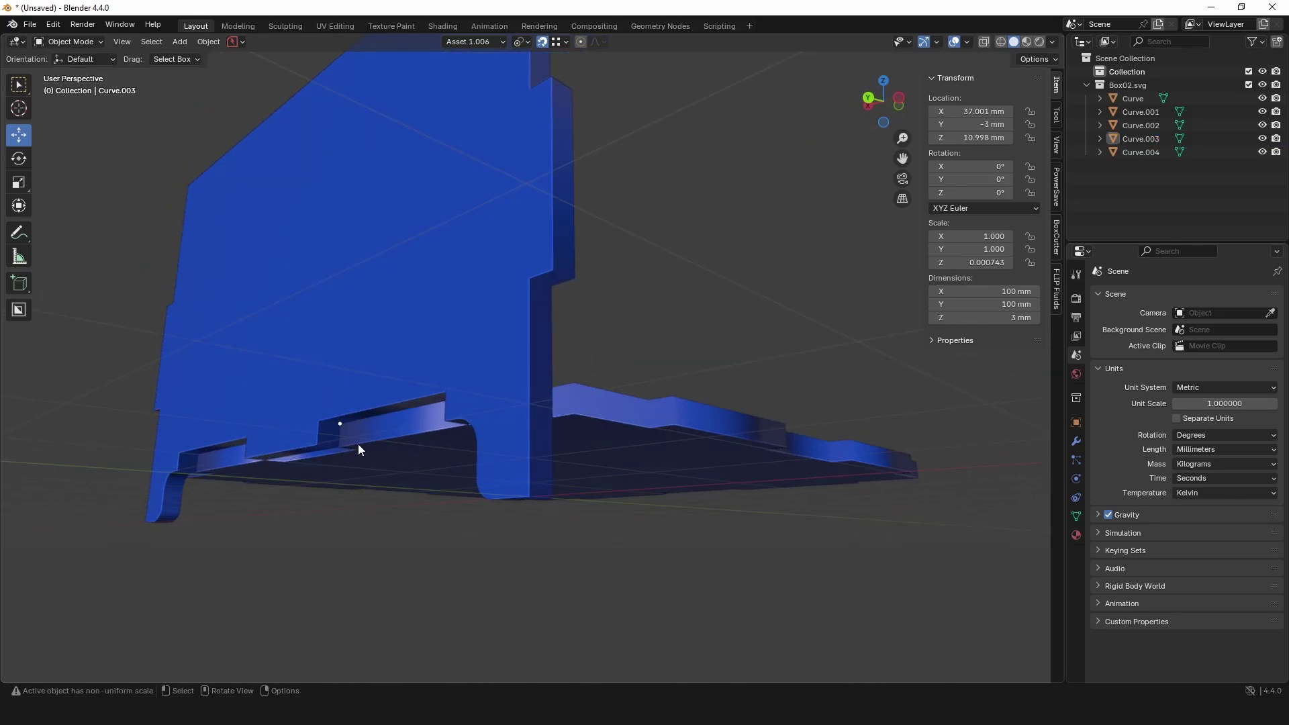
# Step: Snap the base panel's origin to the slot corner on the back panel's outer face so its tabs fill the slots
pyautogui.click(385, 439)
pyautogui.moveTo(338, 423); pyautogui.dragTo(320, 420)
pyautogui.moveTo(377, 496); pyautogui.dragTo(532, 510)
pyautogui.click(480, 518)
pyautogui.scroll(-6, 480, 516)
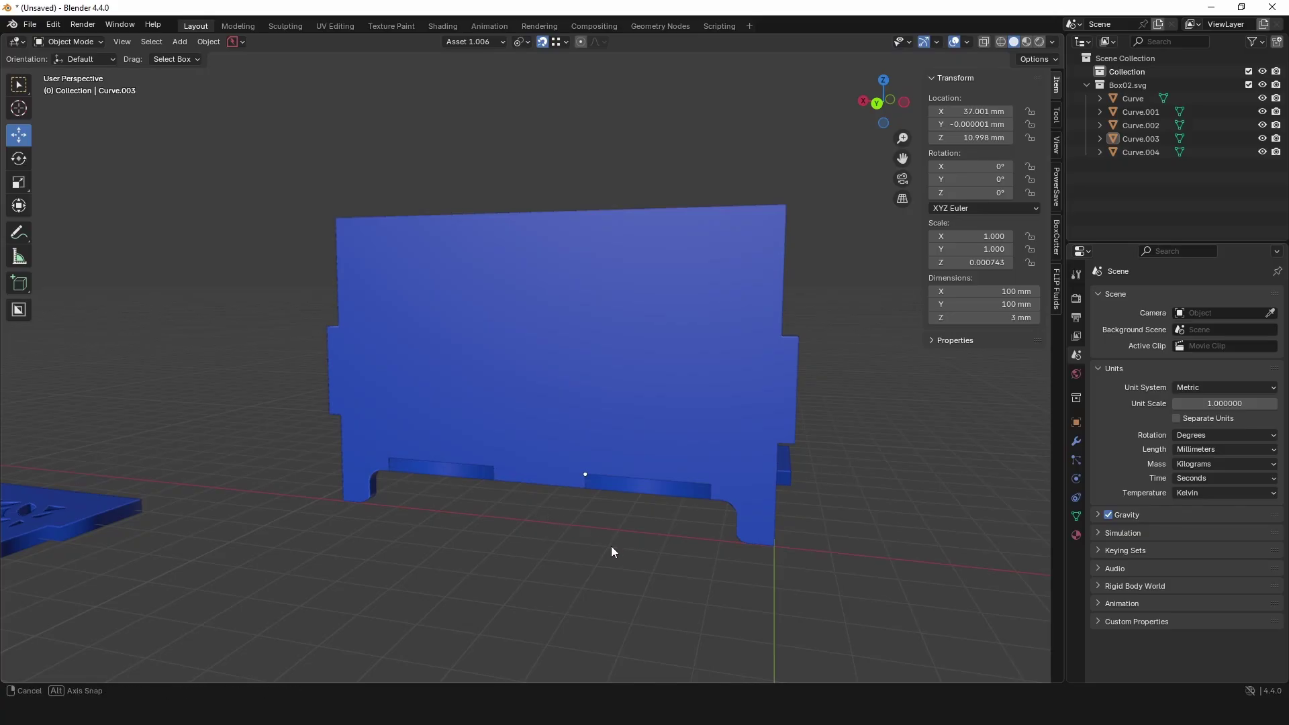
# Step: Make the base panel's SVGMat.001 material a single-user copy and set its diffuse color to red, #FF525AFF
pyautogui.moveTo(613, 547); pyautogui.dragTo(809, 384)
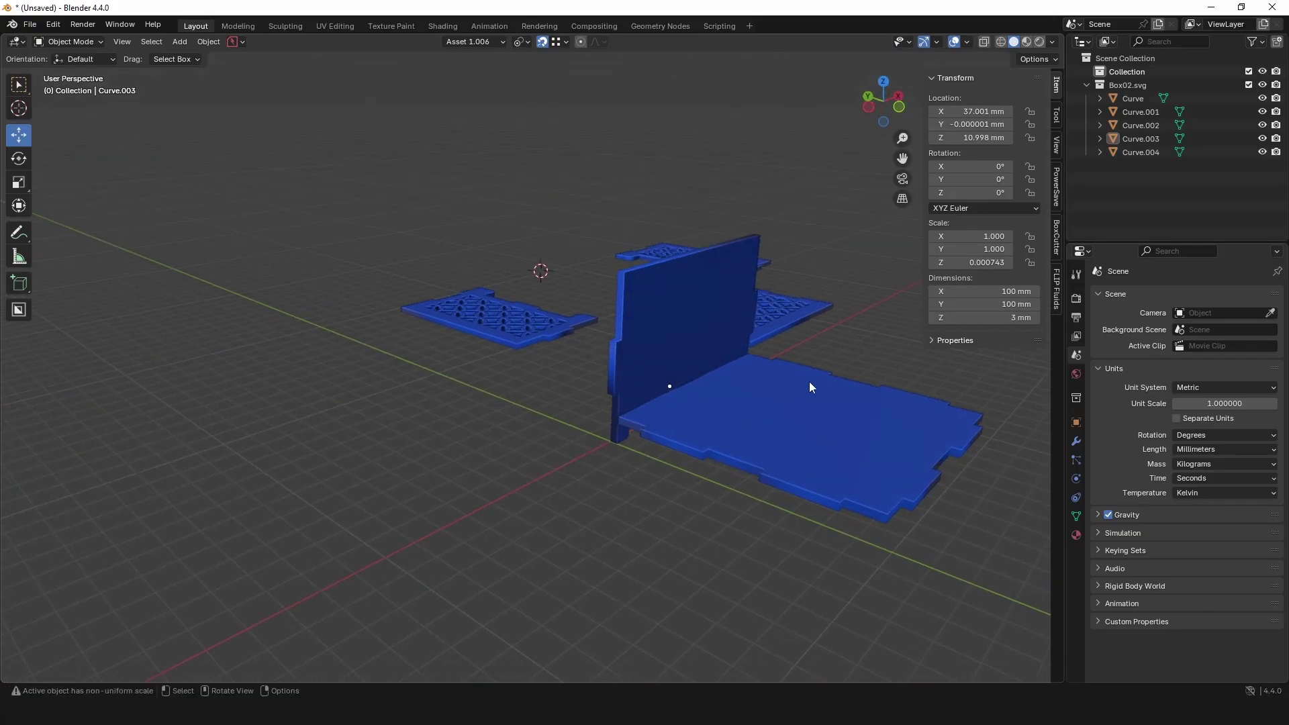
pyautogui.click(796, 415)
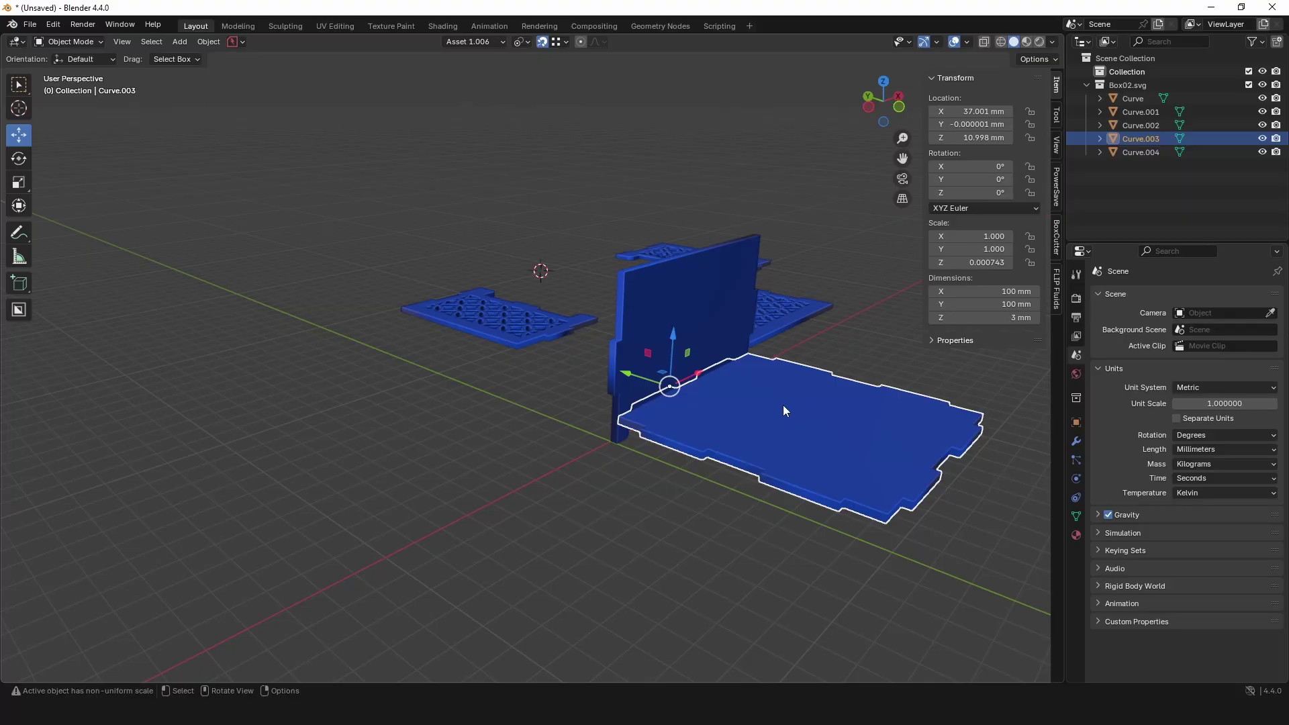
pyautogui.click(1076, 536)
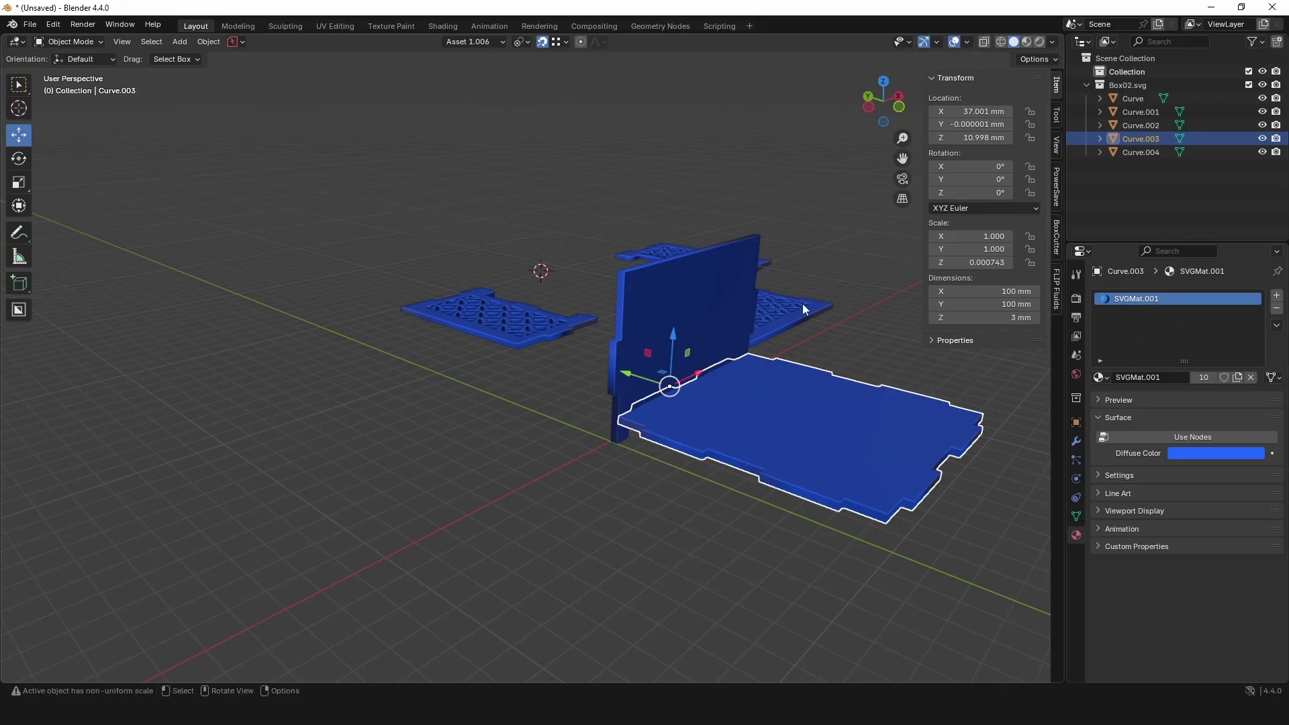
pyautogui.moveTo(701, 405); pyautogui.dragTo(663, 432)
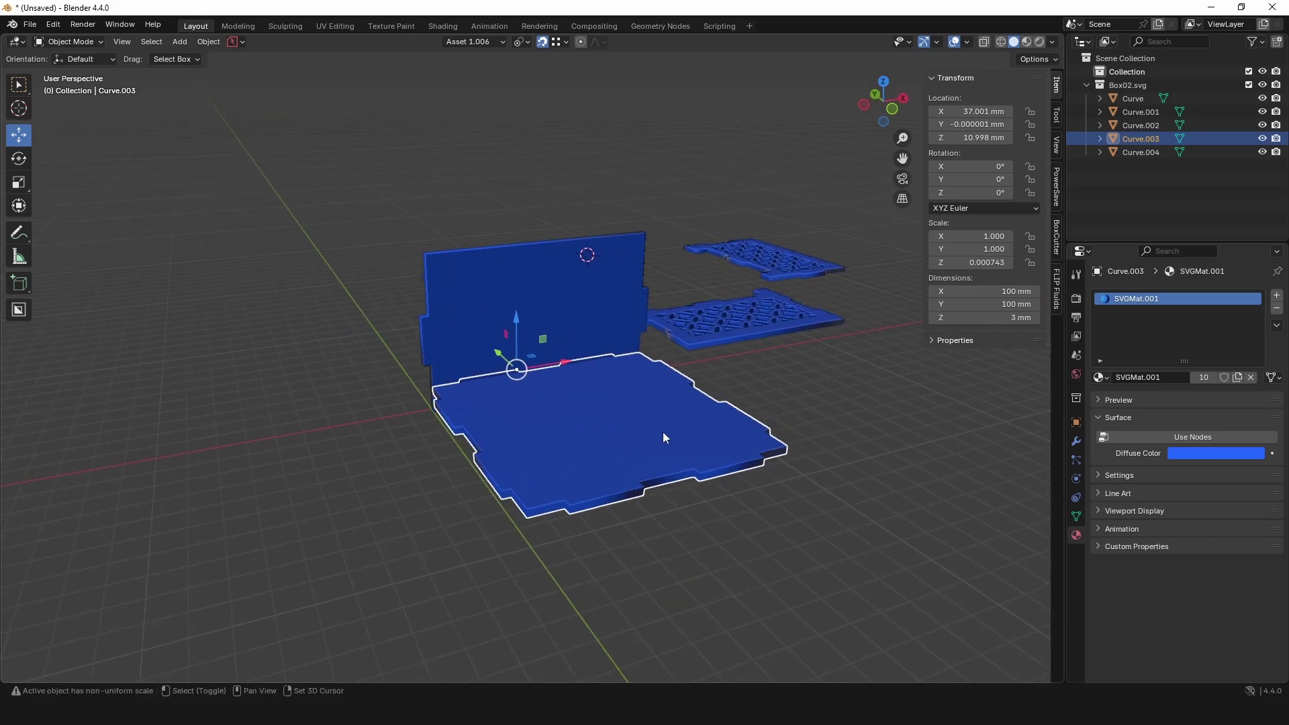
pyautogui.click(1203, 377)
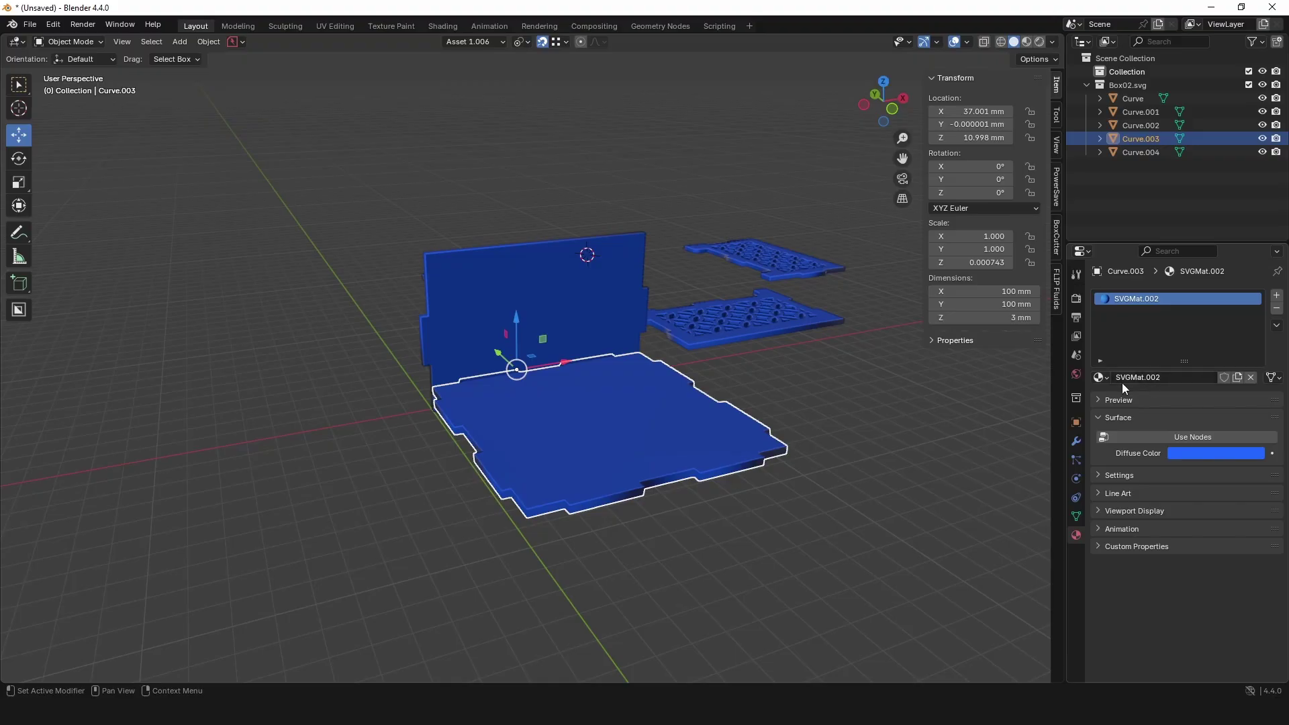
pyautogui.click(1198, 454)
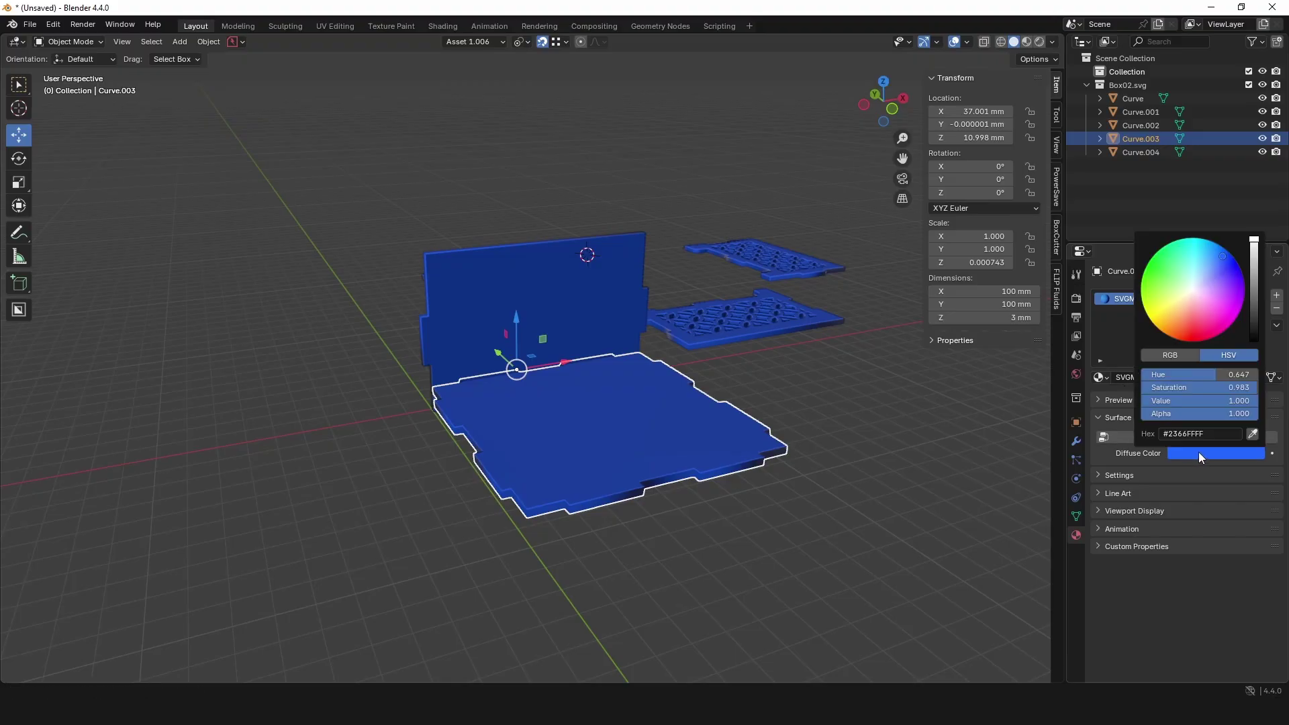
pyautogui.moveTo(1202, 335)
pyautogui.mouseDown()
pyautogui.moveTo(1185, 275)
pyautogui.moveTo(1215, 281)
pyautogui.moveTo(1194, 325)
pyautogui.mouseUp()
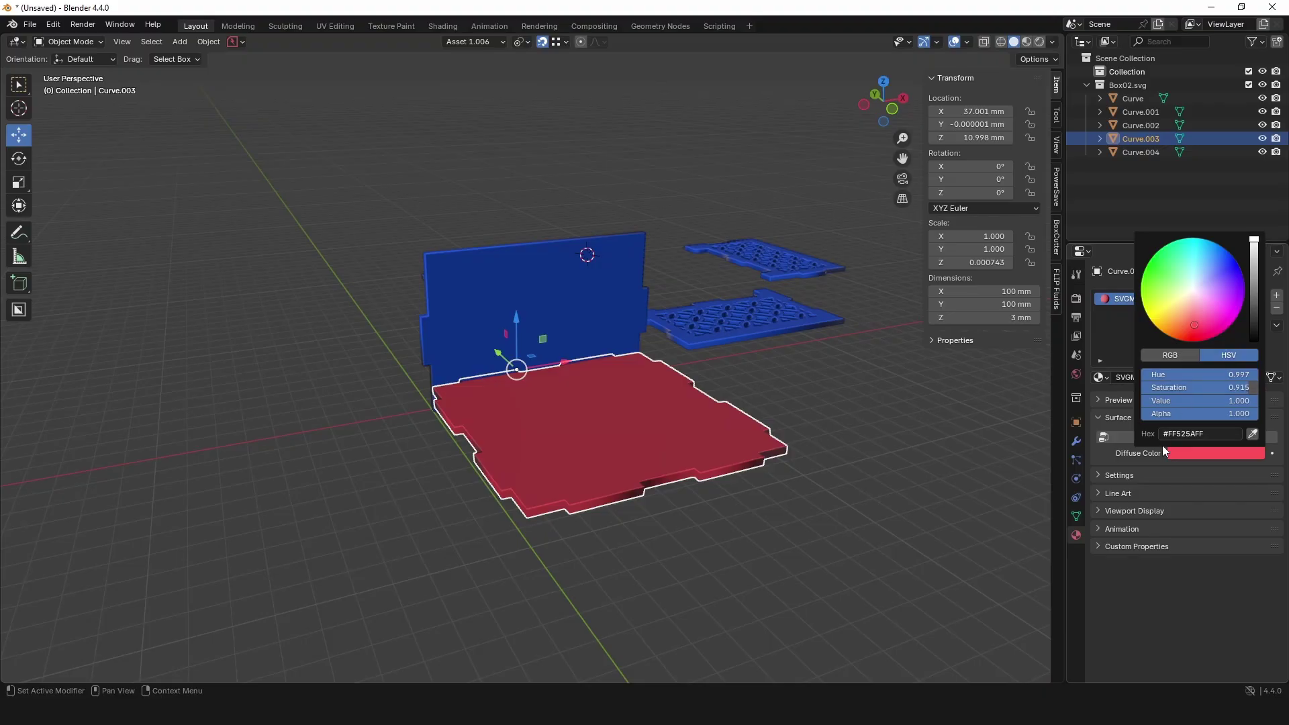
pyautogui.click(897, 547)
# Step: Inspect how the red base panel's tabs fit into the back panel's slots from the outer side
pyautogui.moveTo(479, 441); pyautogui.dragTo(707, 414)
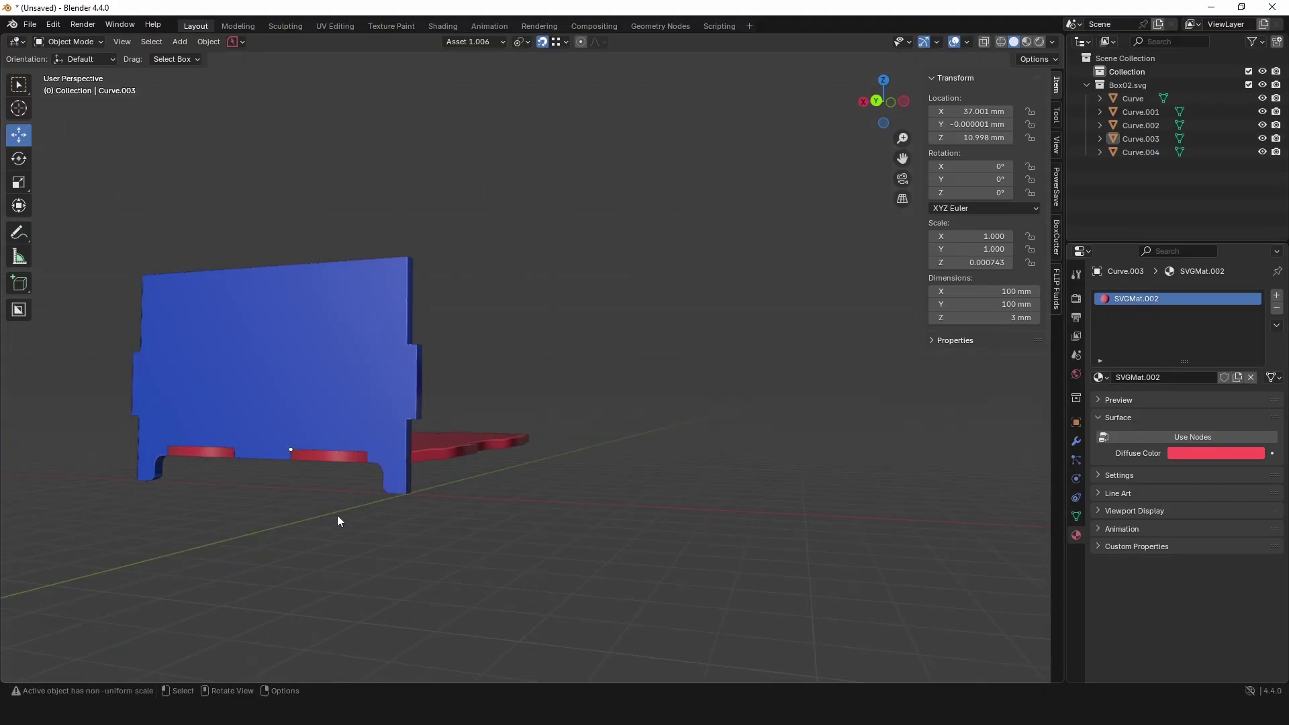
pyautogui.scroll(4, 277, 497)
pyautogui.moveTo(277, 497); pyautogui.dragTo(582, 398)
pyautogui.scroll(2, 603, 455)
pyautogui.moveTo(582, 401)
pyautogui.mouseDown()
pyautogui.moveTo(585, 388)
pyautogui.moveTo(561, 395)
pyautogui.moveTo(593, 443)
pyautogui.moveTo(489, 446)
pyautogui.moveTo(593, 340)
pyautogui.moveTo(562, 405)
pyautogui.mouseUp()
pyautogui.scroll(-8, 562, 401)
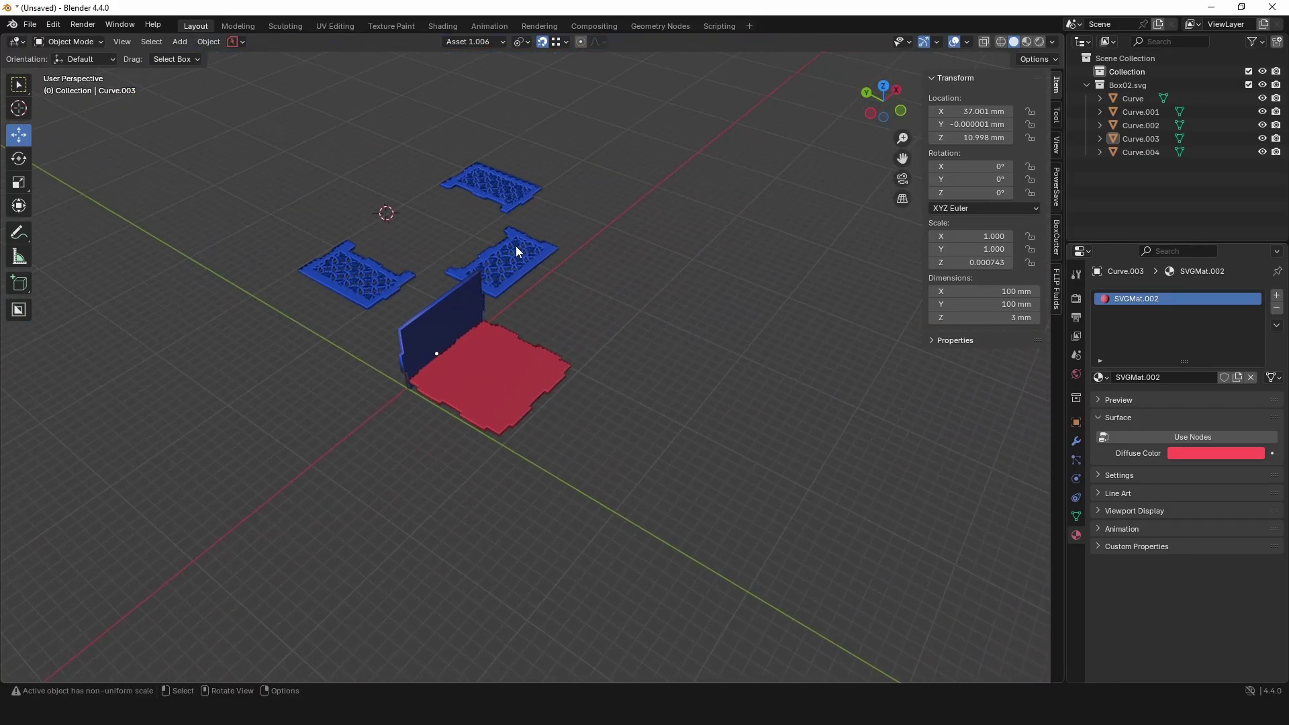
# Step: Snap the 3D cursor to the underside corner vertex where the middle tab meets the foot-side edge of lattice panel Curve.002
pyautogui.click(516, 247)
pyautogui.moveTo(581, 284); pyautogui.dragTo(594, 327)
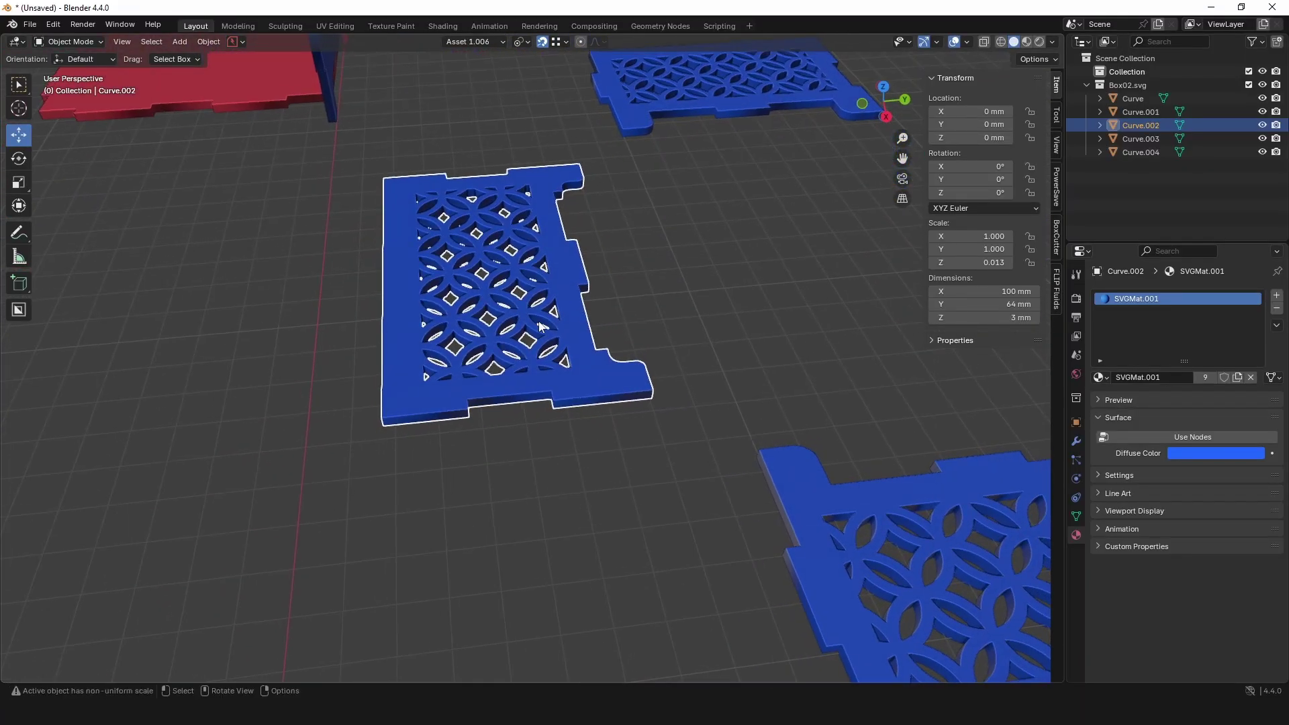
pyautogui.scroll(-4, 594, 326)
pyautogui.moveTo(450, 299); pyautogui.dragTo(441, 426)
pyautogui.scroll(4, 441, 424)
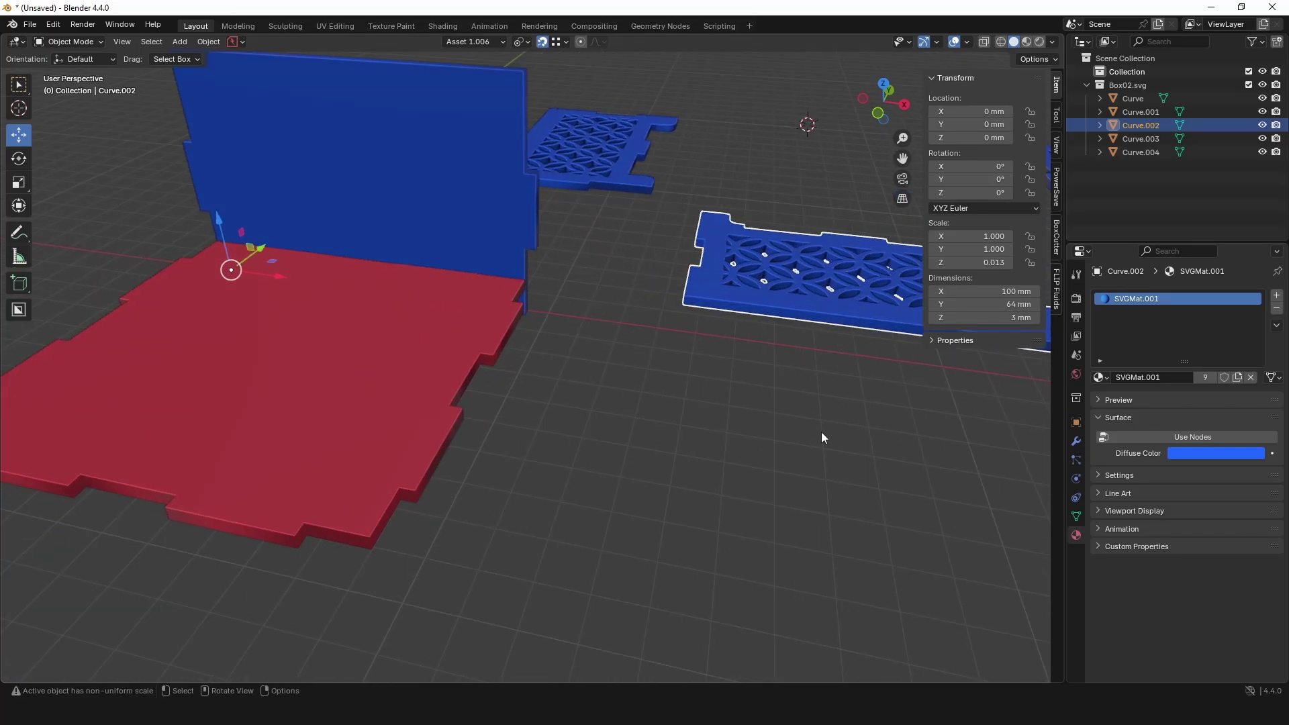
pyautogui.moveTo(822, 433); pyautogui.dragTo(499, 485)
pyautogui.moveTo(747, 413); pyautogui.dragTo(753, 290)
pyautogui.moveTo(752, 356); pyautogui.dragTo(582, 333)
pyautogui.scroll(3, 548, 403)
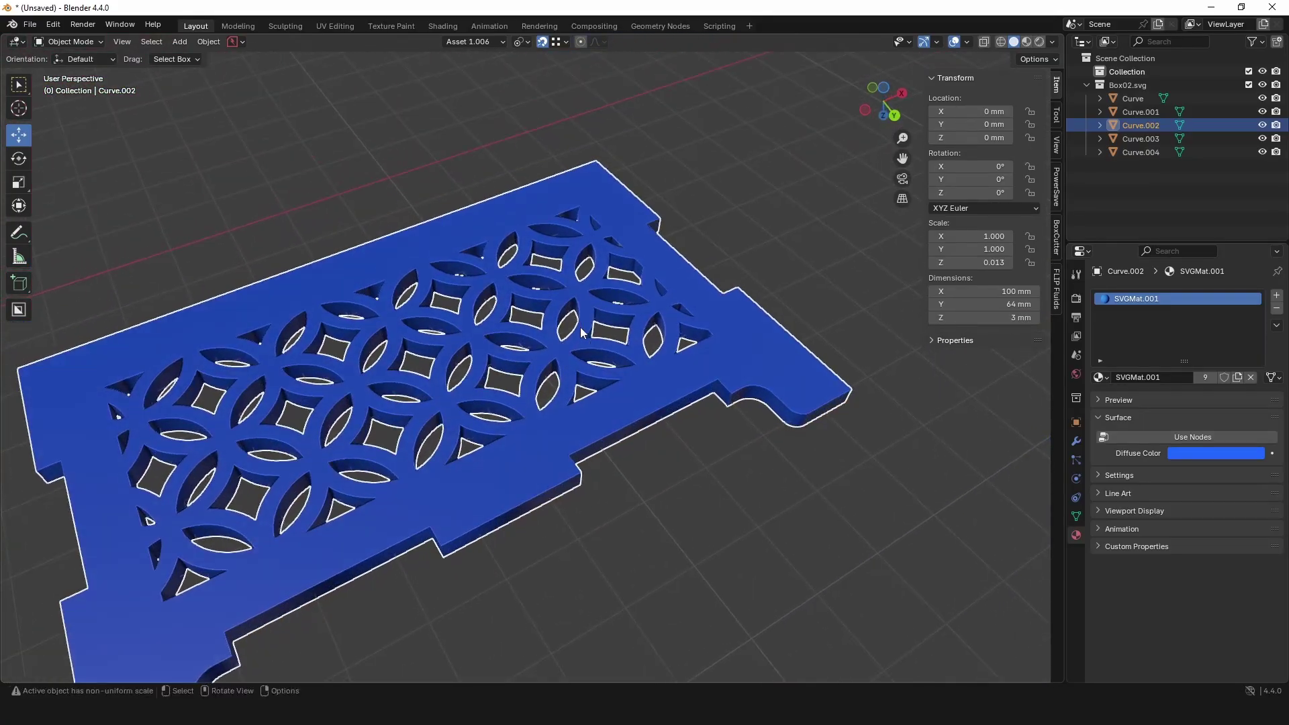
pyautogui.press('g')
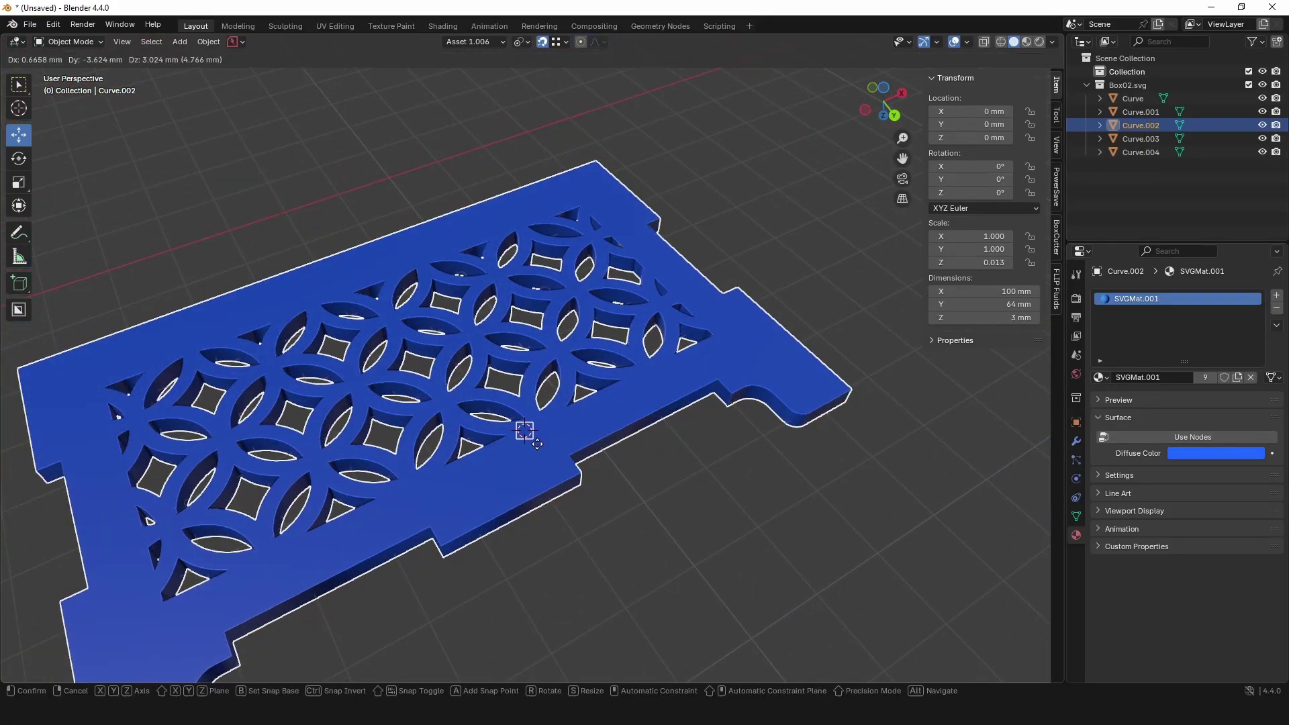
pyautogui.click(576, 460)
pyautogui.scroll(2, 574, 464)
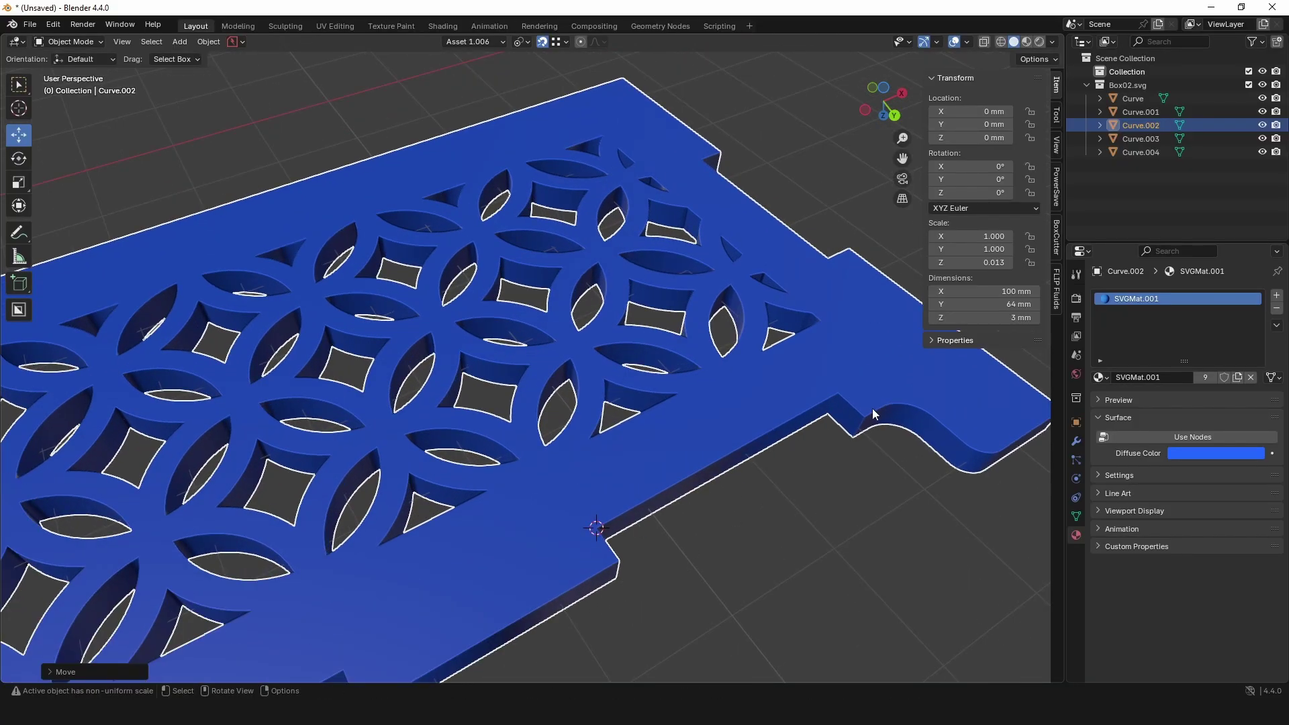
# Step: Set lattice panel Curve.002's origin to the 3D cursor at the corner of its middle tab
pyautogui.click(570, 482)
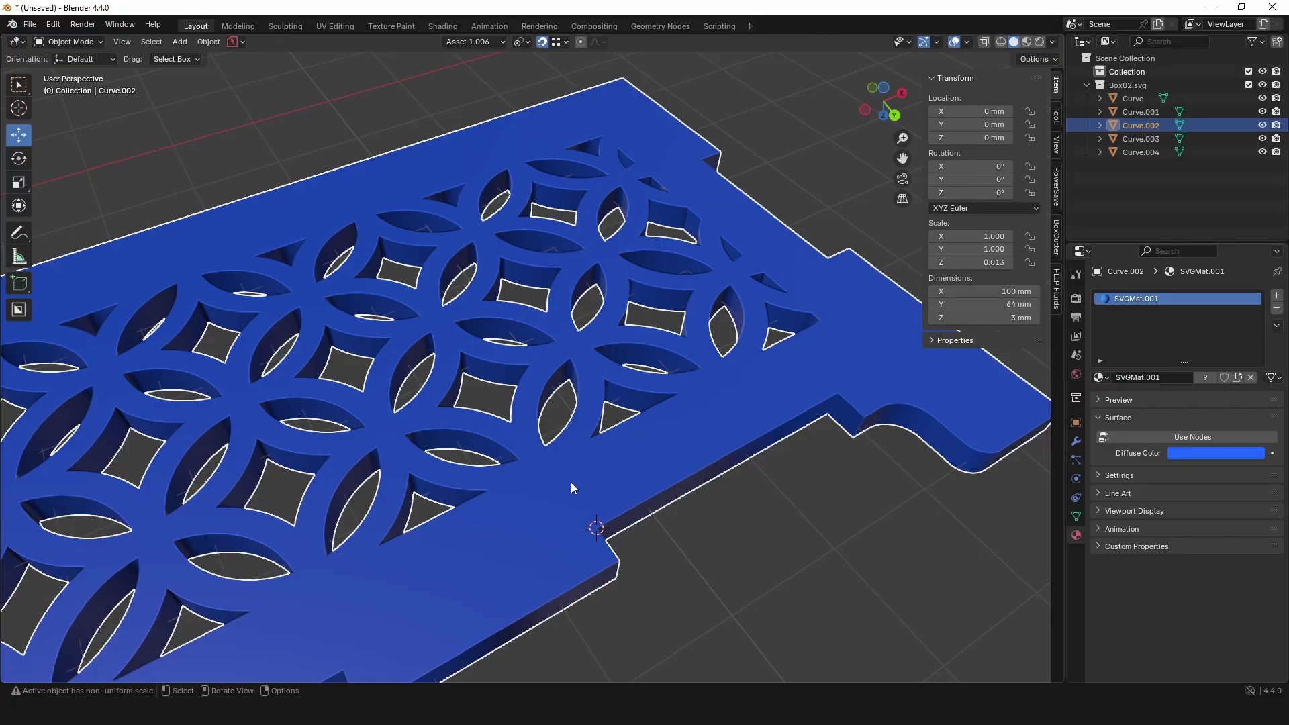
pyautogui.click(208, 41)
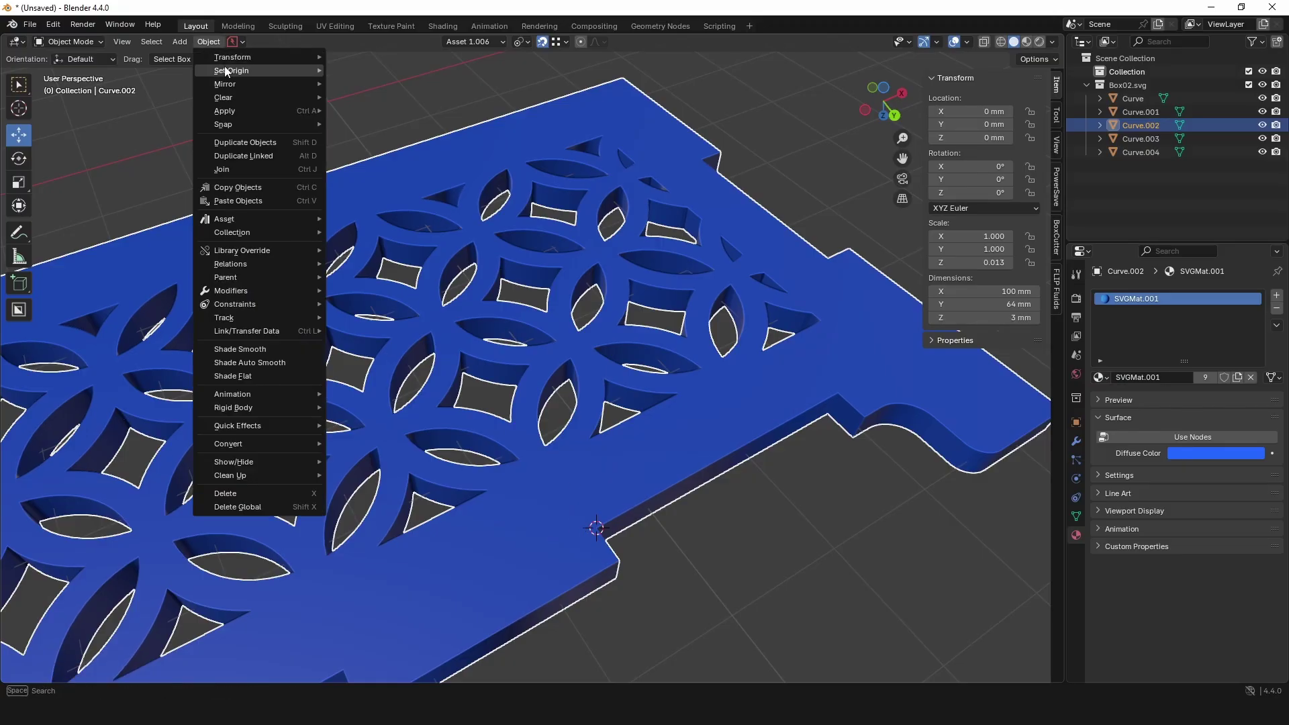
pyautogui.moveTo(232, 70)
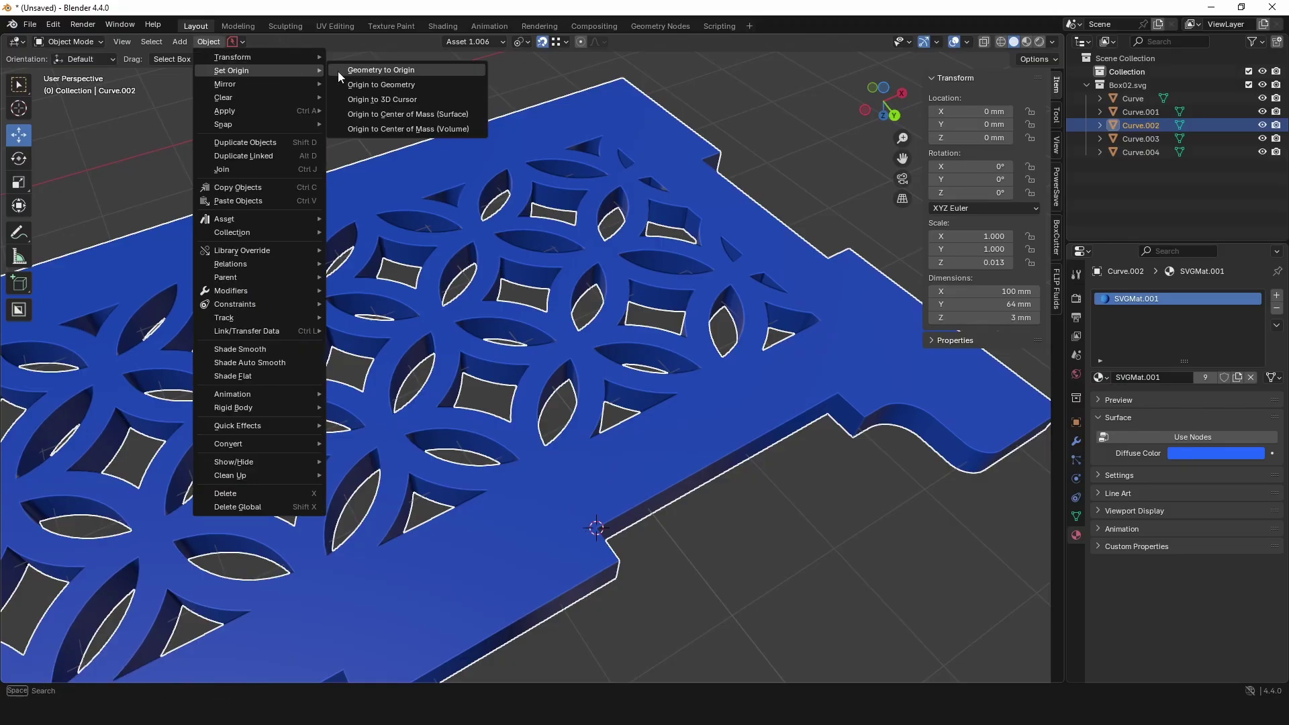
pyautogui.click(408, 105)
pyautogui.scroll(-8, 517, 438)
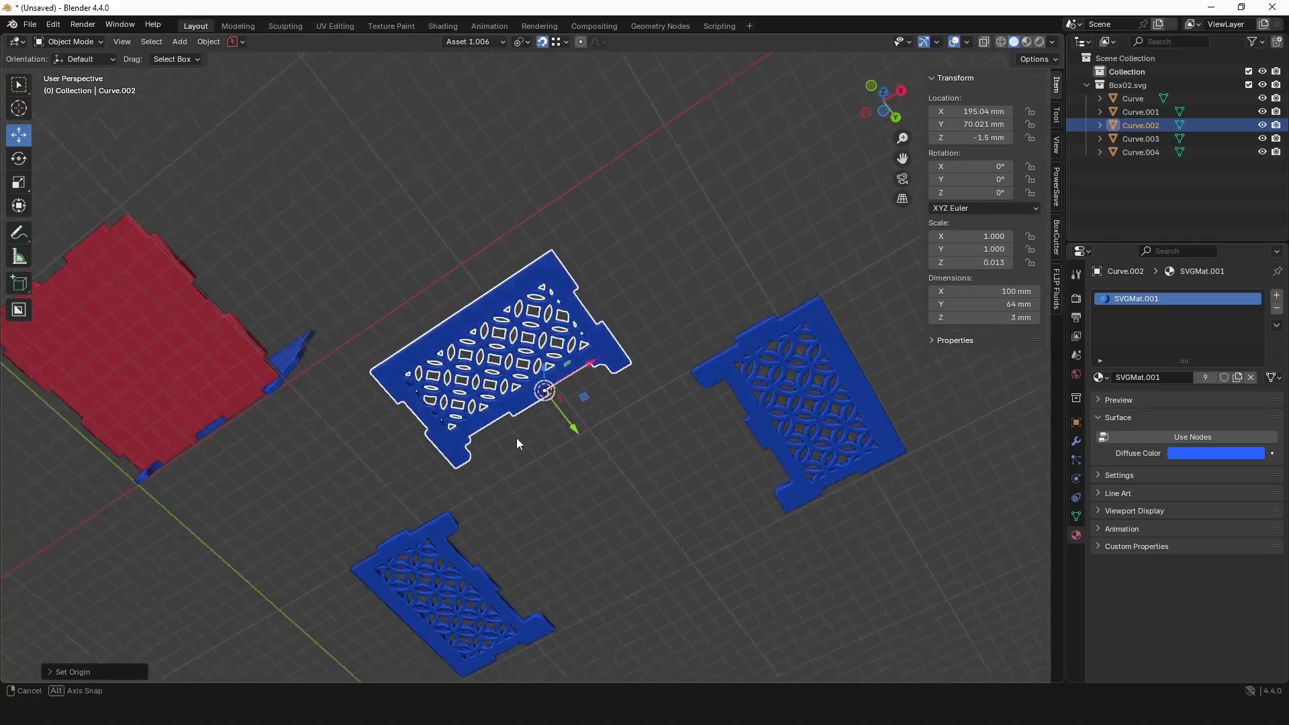
# Step: Stand lattice panel Curve.002 upright by setting its X rotation to -90°
pyautogui.moveTo(517, 438); pyautogui.dragTo(627, 555)
pyautogui.moveTo(463, 451); pyautogui.dragTo(628, 461)
pyautogui.scroll(-3, 628, 461)
pyautogui.moveTo(566, 381); pyautogui.dragTo(678, 220)
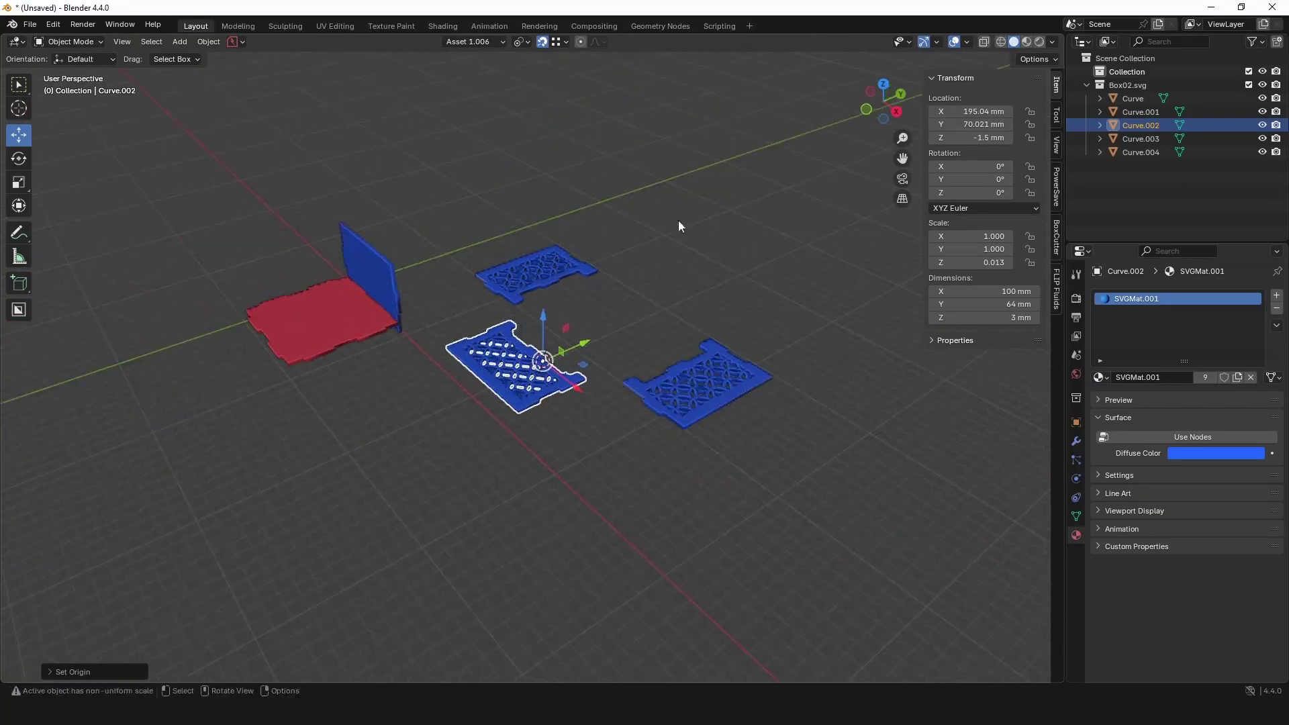
pyautogui.click(984, 169)
pyautogui.write('46')
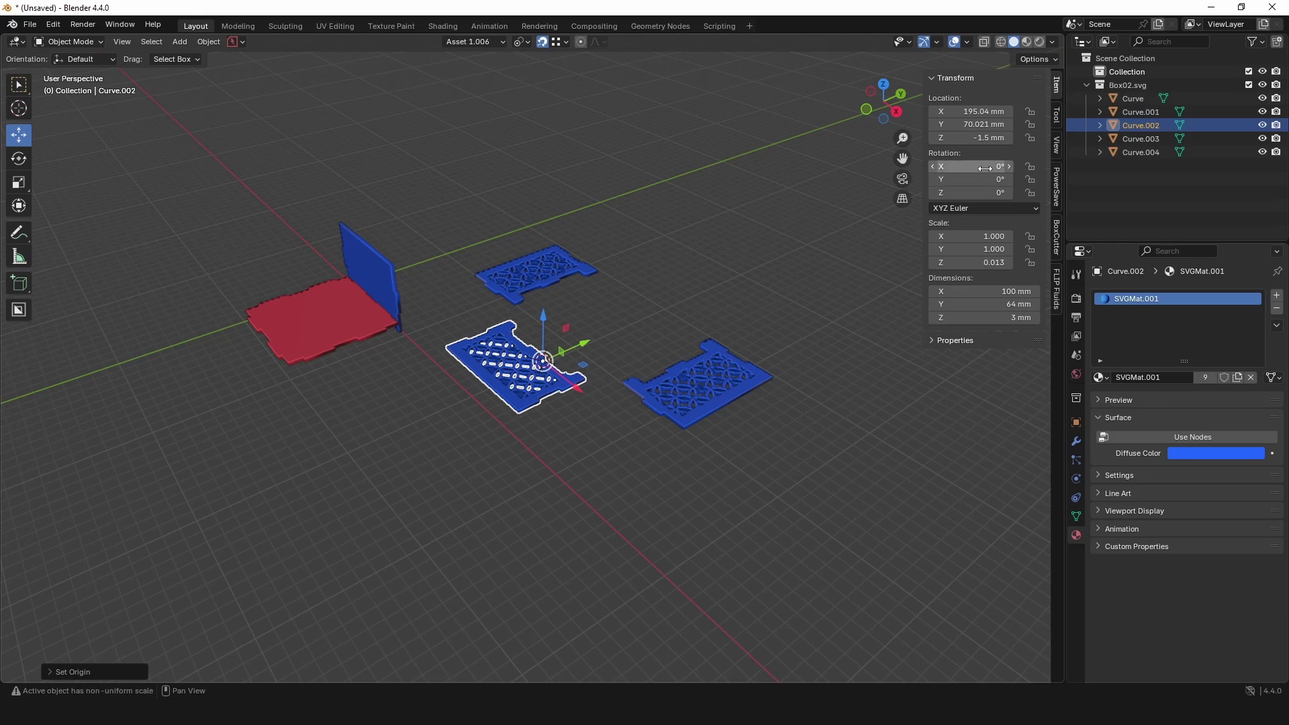
pyautogui.press('Return')
pyautogui.moveTo(985, 166); pyautogui.dragTo(913, 166)
pyautogui.click(985, 166)
pyautogui.write('-90')
pyautogui.press('Return')
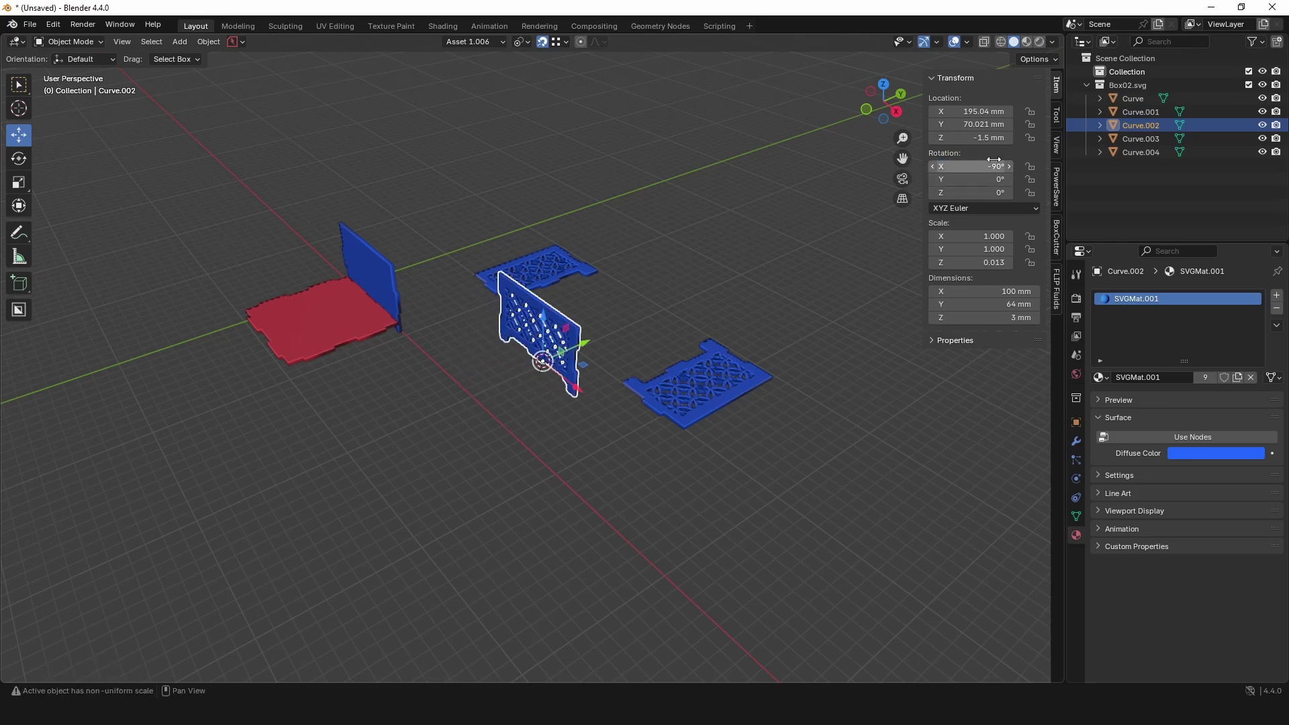
# Step: Snap Curve.002's origin to the upper notch corner on the base edge opposite the back panel, seating its middle tab between the red tabs
pyautogui.scroll(3, 403, 401)
pyautogui.moveTo(435, 391); pyautogui.dragTo(500, 426)
pyautogui.scroll(-2, 538, 354)
pyautogui.scroll(5, 470, 464)
pyautogui.click(562, 471)
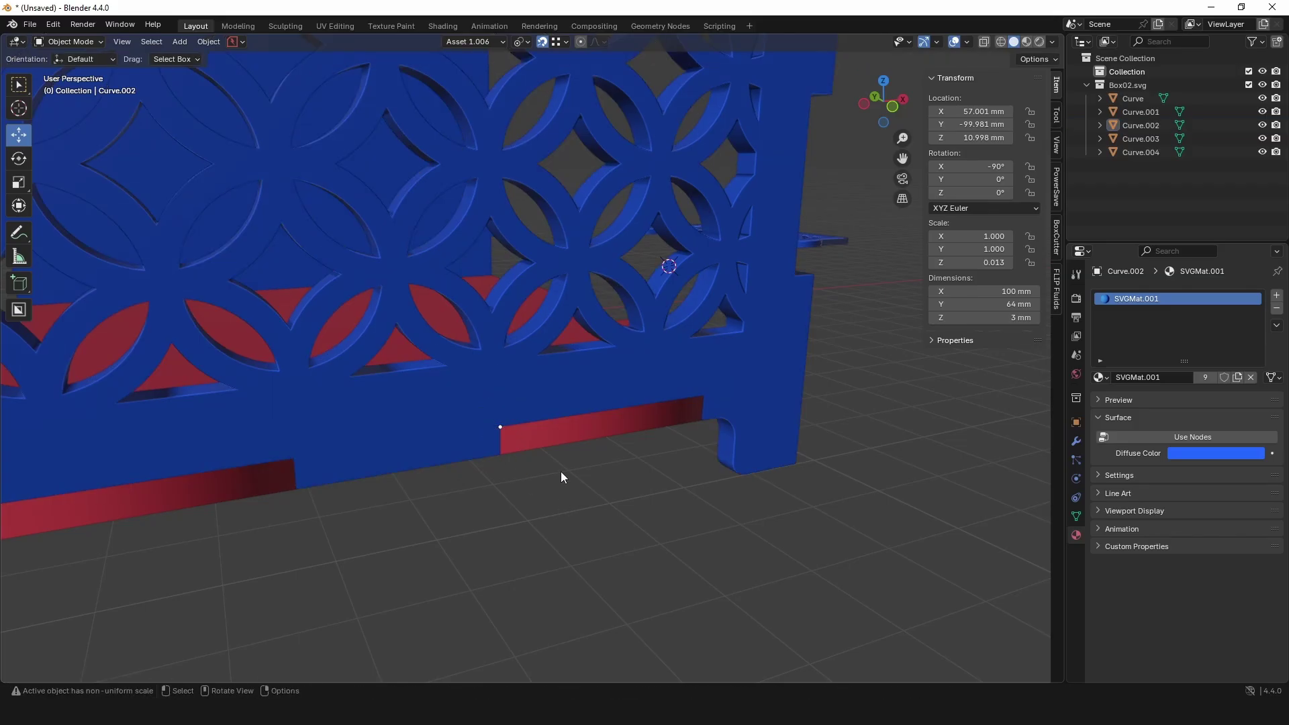
pyautogui.moveTo(563, 470); pyautogui.dragTo(581, 436)
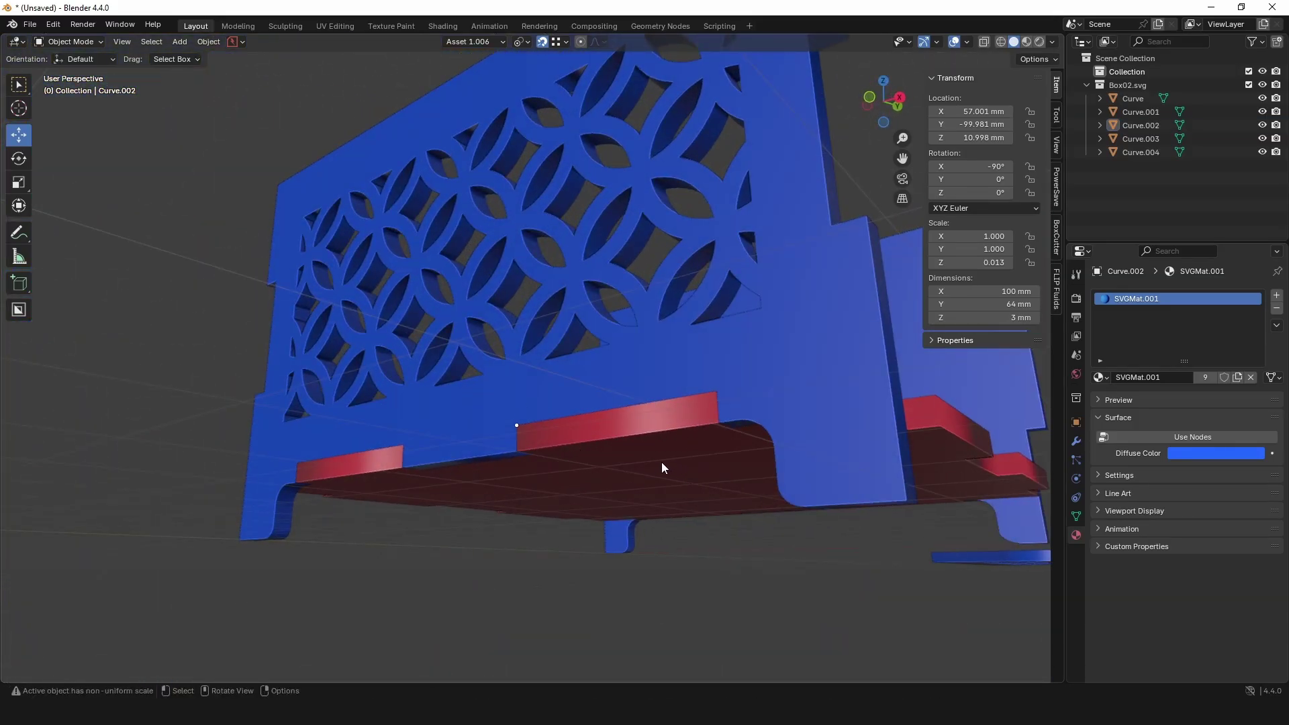
pyautogui.moveTo(480, 461); pyautogui.dragTo(594, 463)
pyautogui.moveTo(247, 404); pyautogui.dragTo(684, 396)
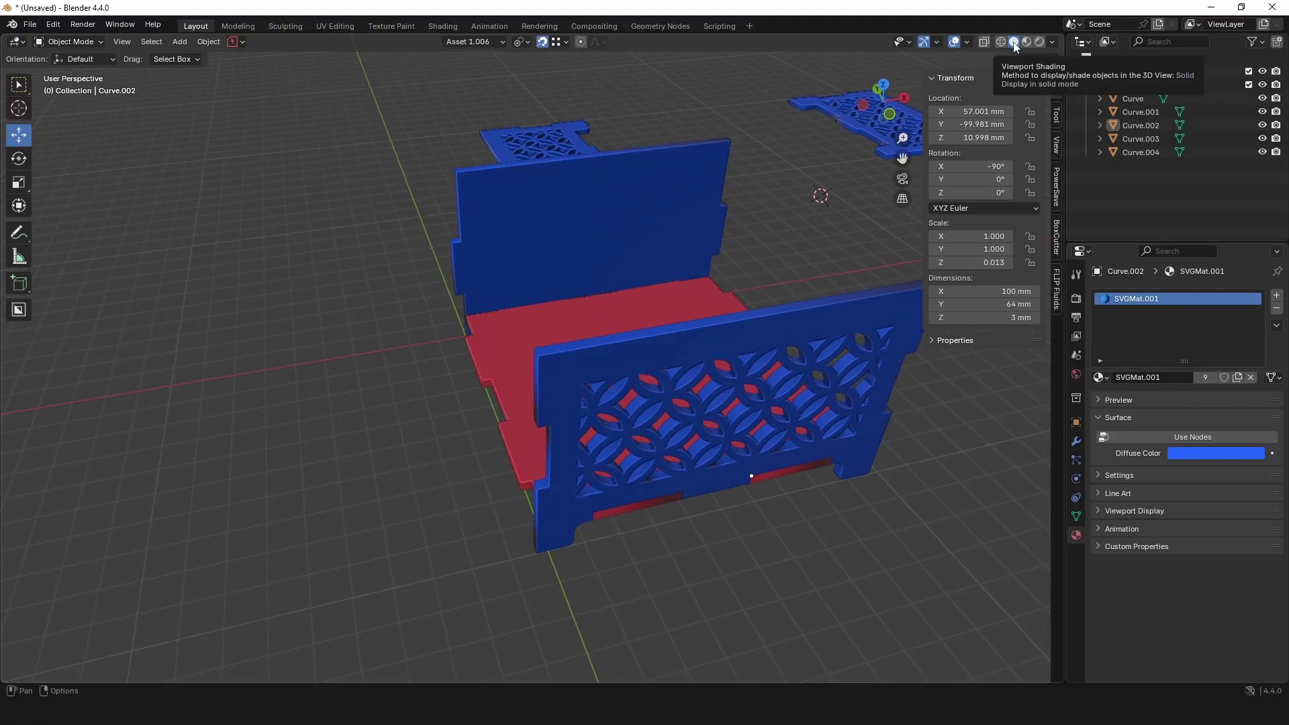
# Step: Preview the partial box in wireframe, material preview and rendered shading, ending in solid shading
pyautogui.click(1001, 42)
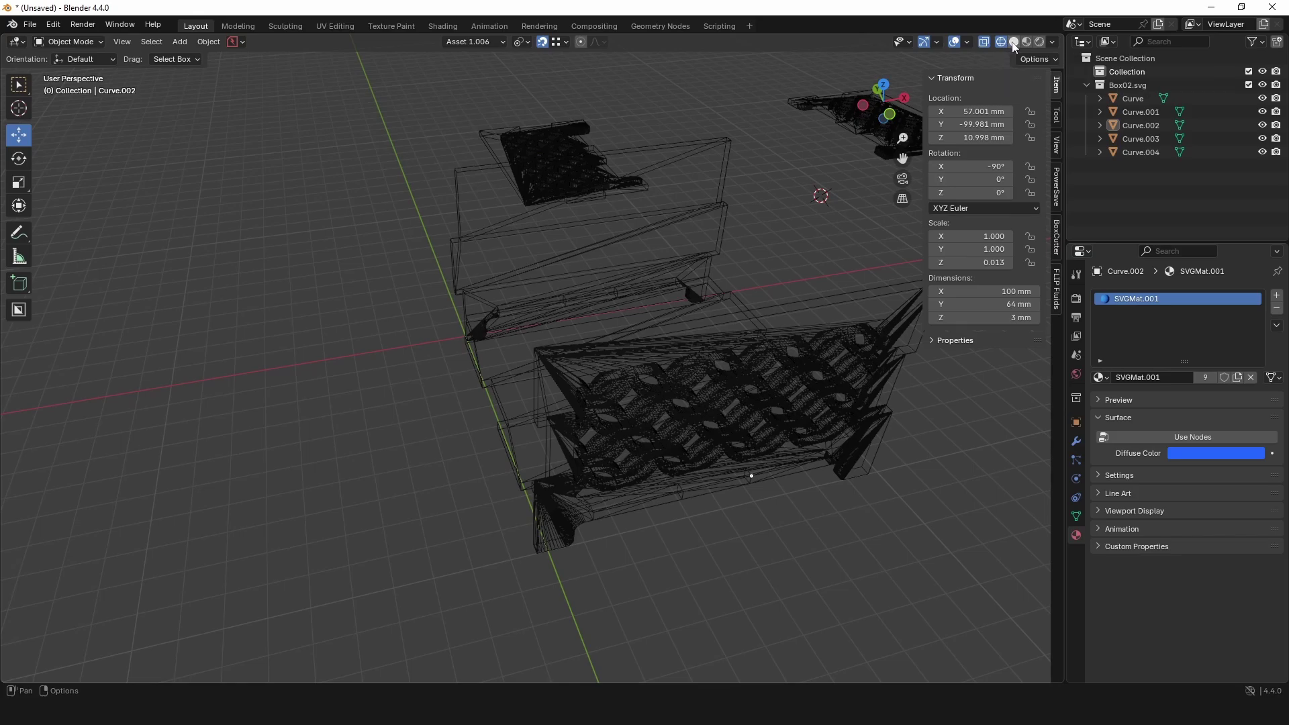
pyautogui.click(1014, 42)
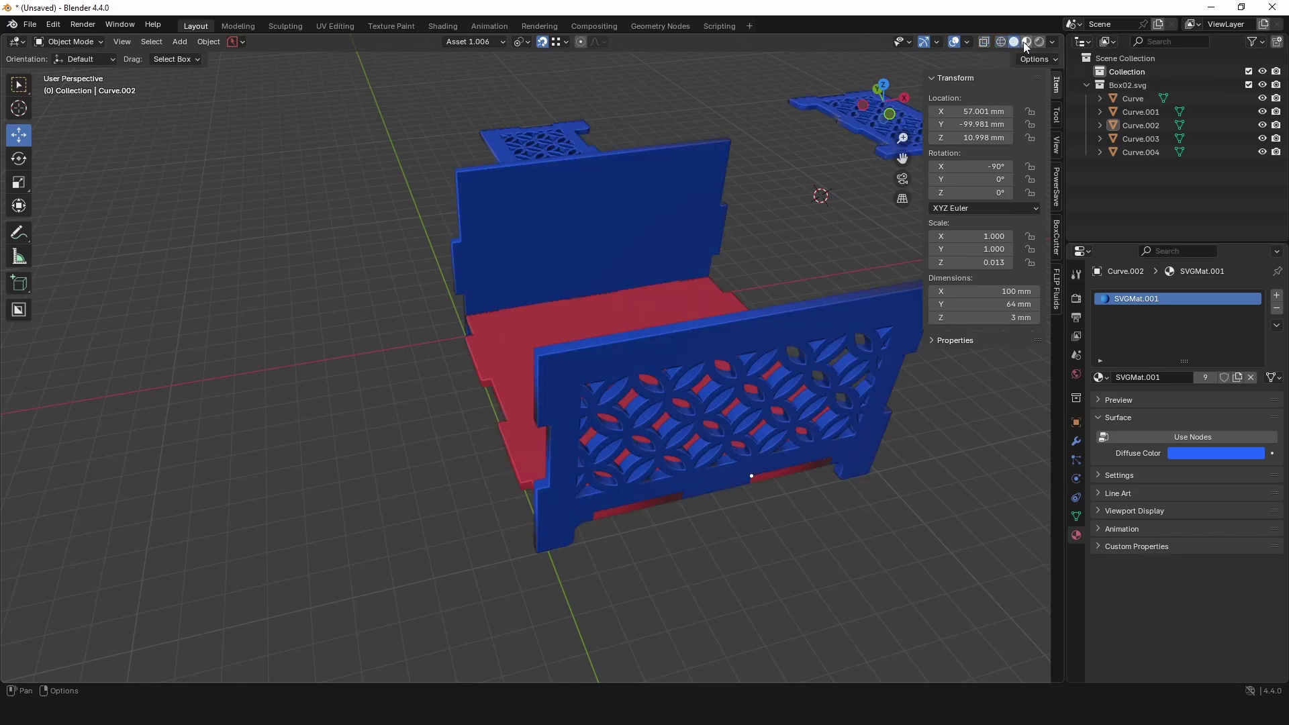
pyautogui.click(1026, 42)
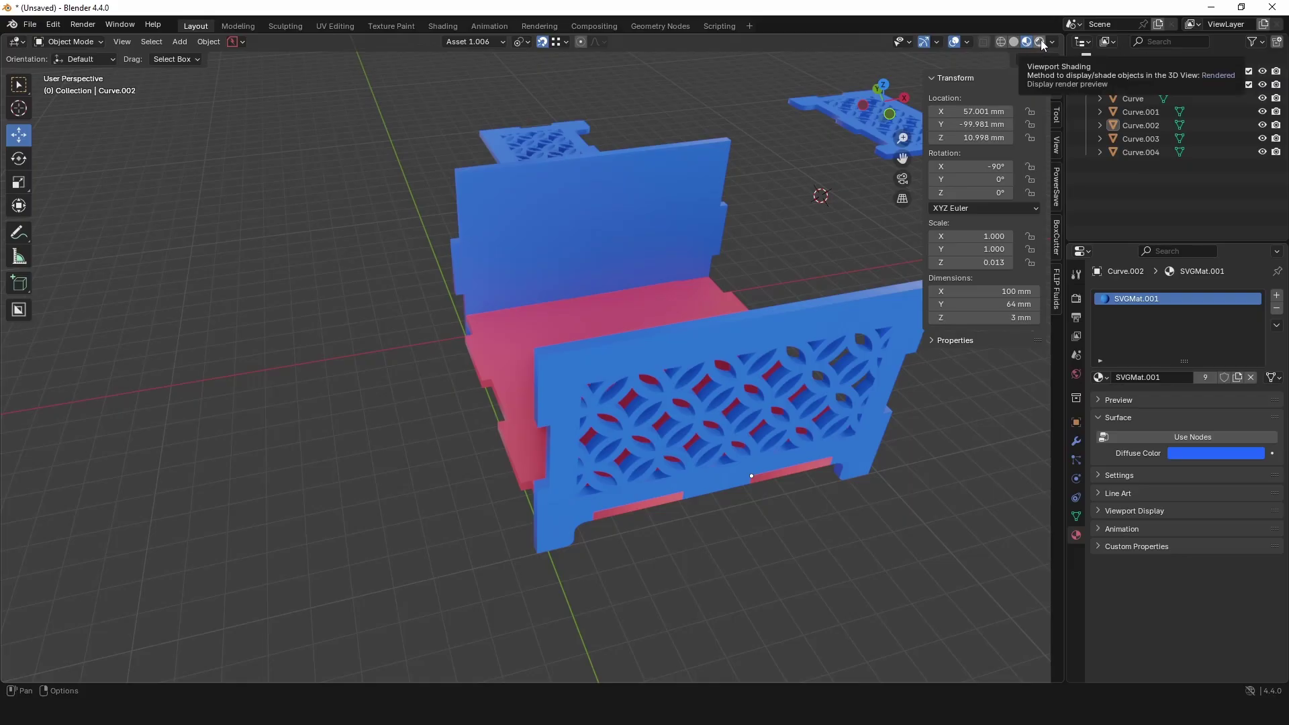
pyautogui.click(1040, 41)
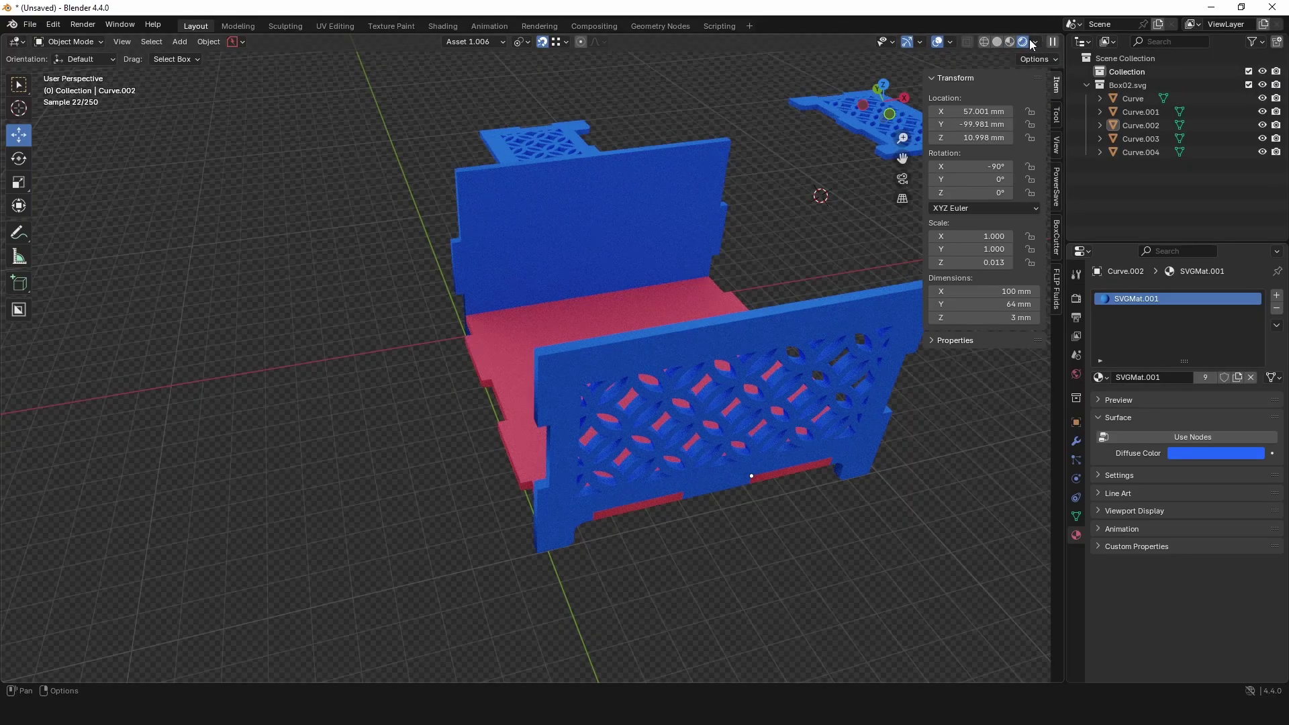
pyautogui.click(999, 42)
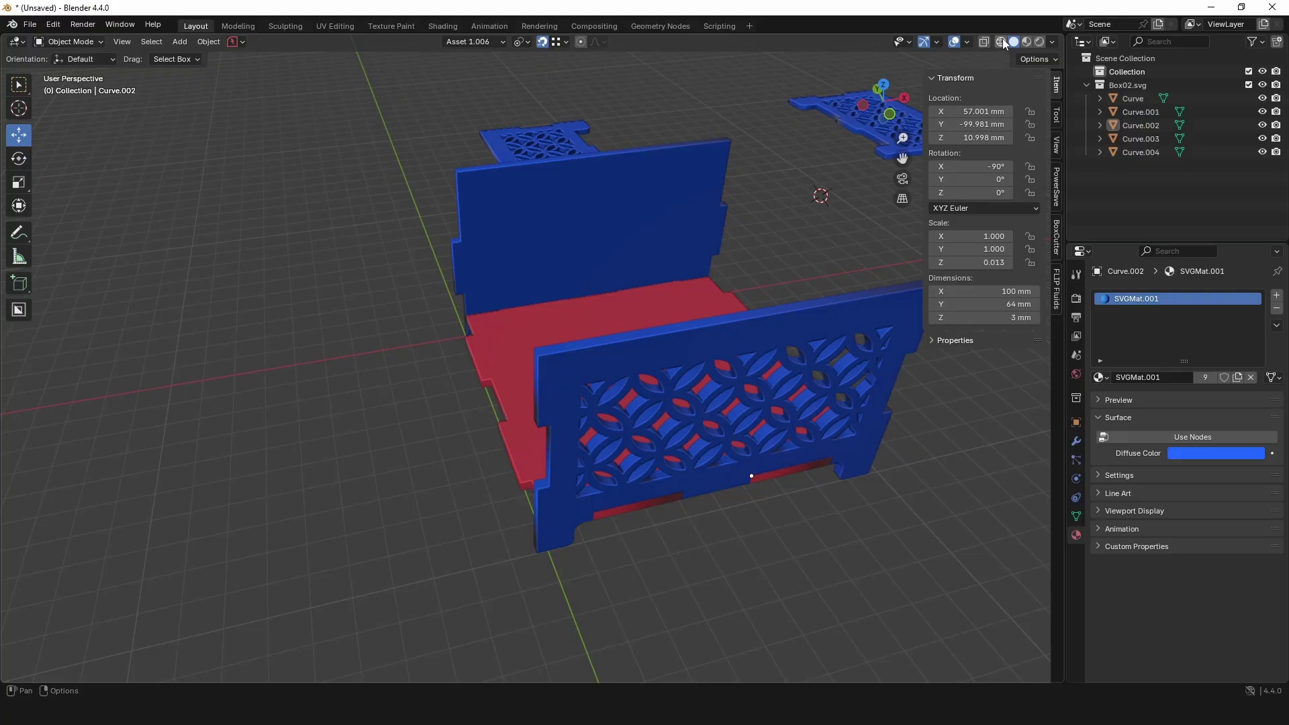
# Step: Select lattice panel Curve.001 and snap the 3D cursor to the corner where its middle tab meets the foot-side edge
pyautogui.scroll(-4, 720, 257)
pyautogui.moveTo(608, 292); pyautogui.dragTo(524, 277)
pyautogui.scroll(4, 425, 272)
pyautogui.moveTo(388, 264); pyautogui.dragTo(547, 362)
pyautogui.click(443, 303)
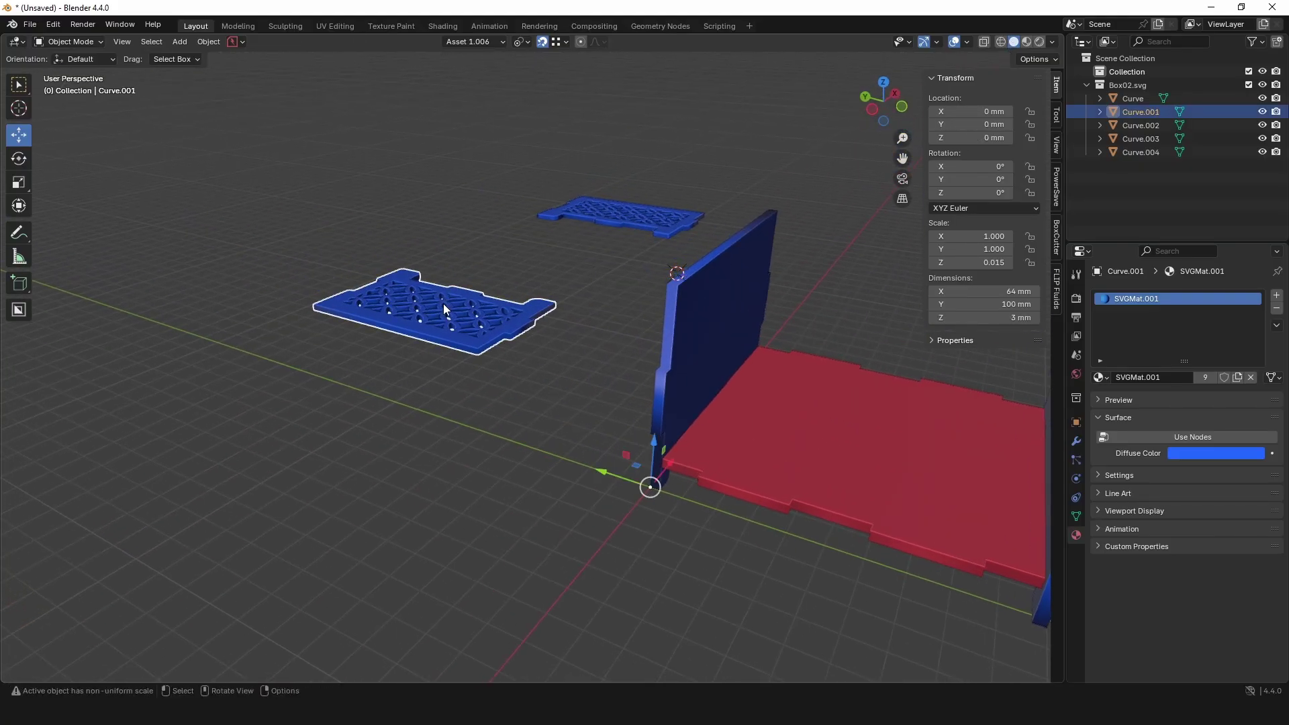
pyautogui.scroll(5, 444, 302)
pyautogui.moveTo(486, 243); pyautogui.dragTo(566, 182)
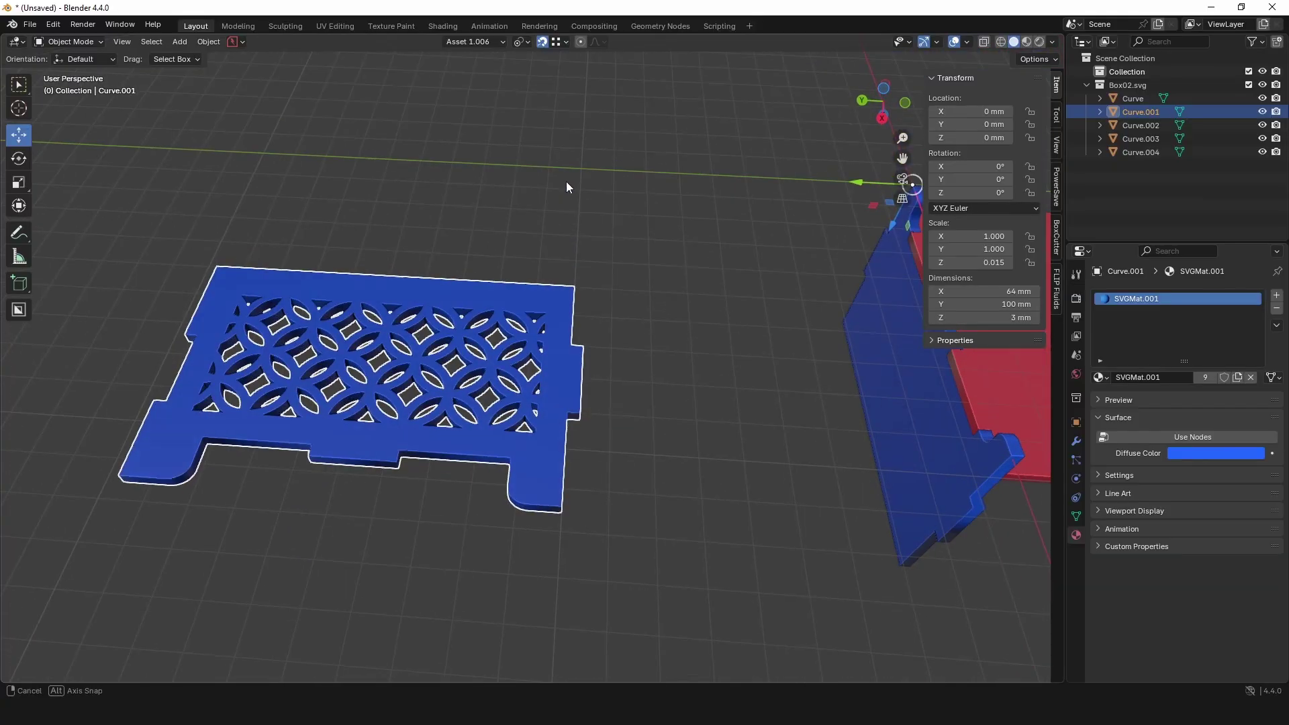
pyautogui.scroll(4, 376, 419)
pyautogui.keyDown('shift'); pyautogui.rightClick(250, 548); pyautogui.keyUp('shift')
# Step: Set Curve.001's origin to the 3D cursor at its middle tab corner
pyautogui.scroll(-4, 274, 528)
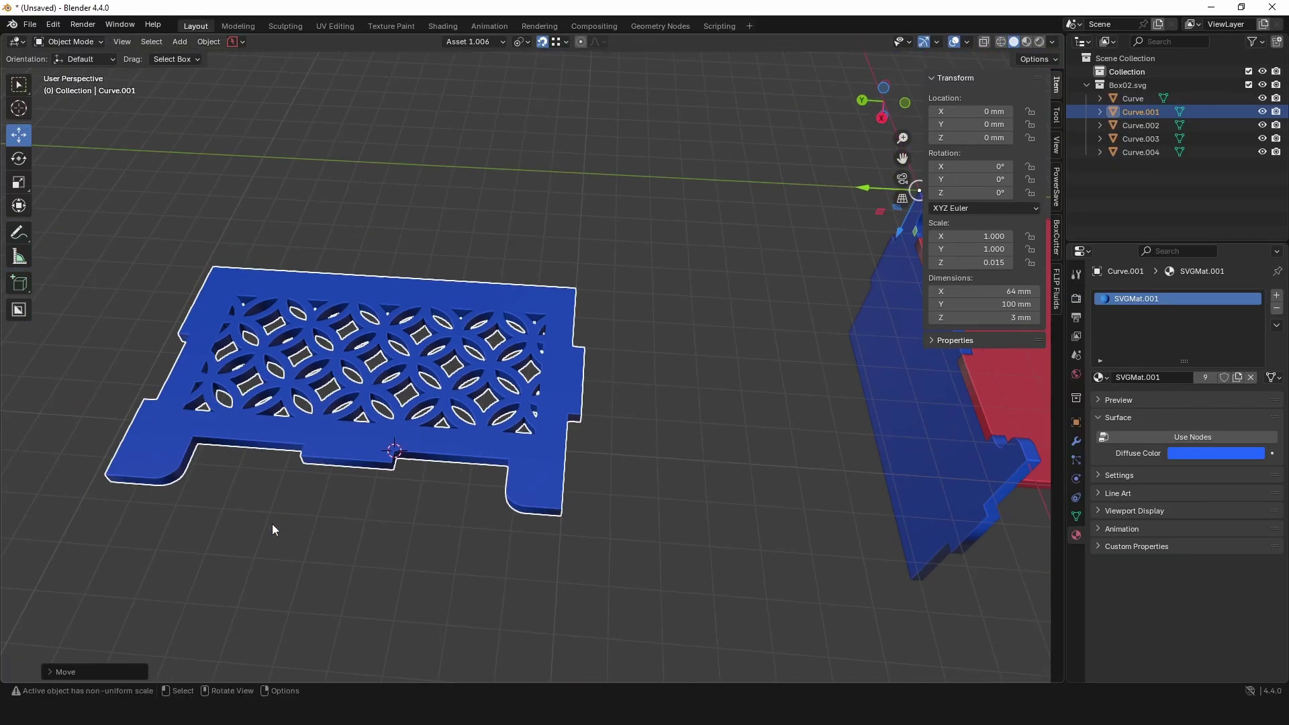
pyautogui.click(210, 40)
pyautogui.moveTo(239, 70)
pyautogui.click(388, 100)
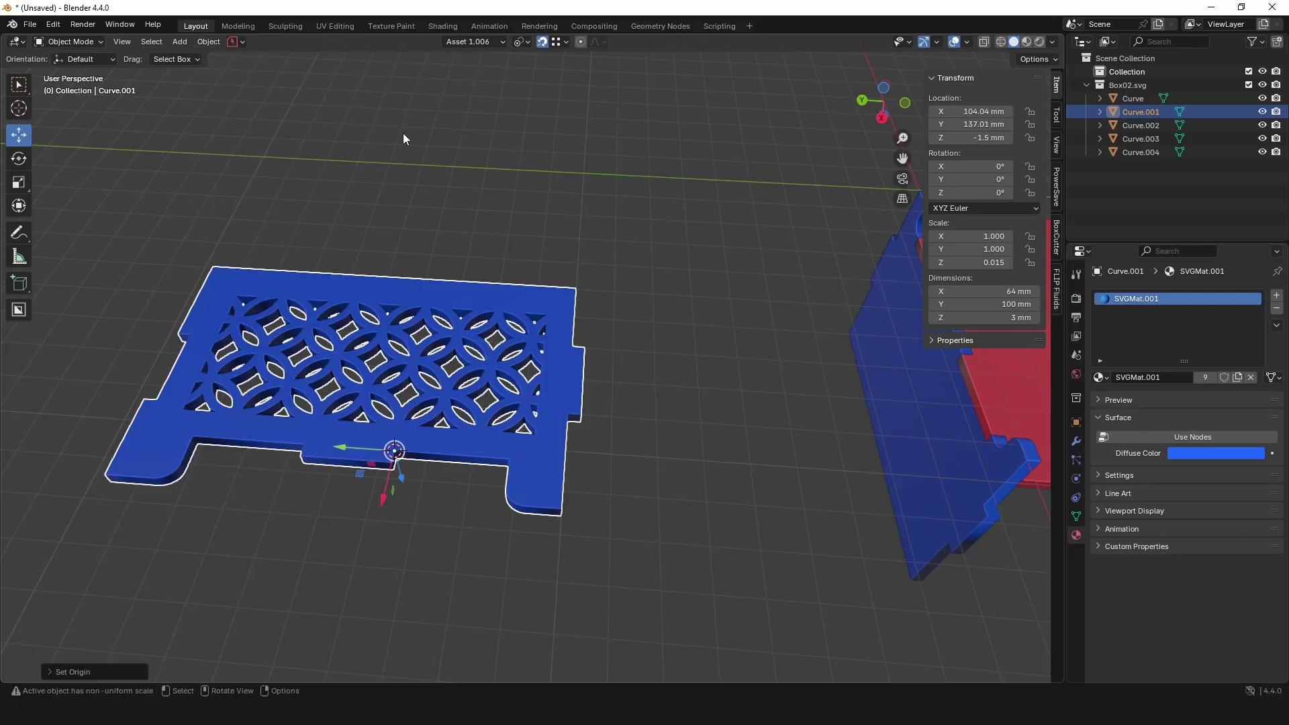
# Step: Stand lattice panel Curve.001 upright by setting its Y rotation to 90°
pyautogui.scroll(-5, 484, 256)
pyautogui.moveTo(526, 315); pyautogui.dragTo(410, 378)
pyautogui.moveTo(436, 268); pyautogui.dragTo(322, 485)
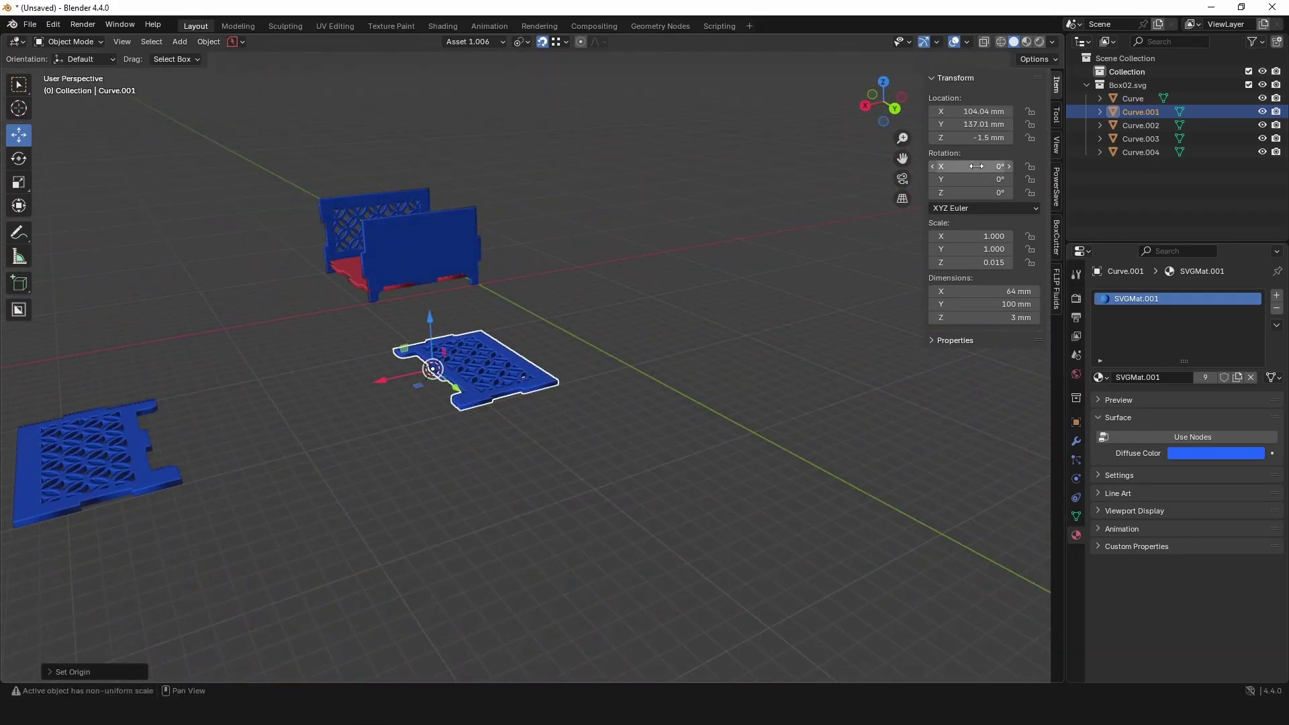
pyautogui.moveTo(997, 167); pyautogui.dragTo(967, 178)
pyautogui.rightClick(996, 167)
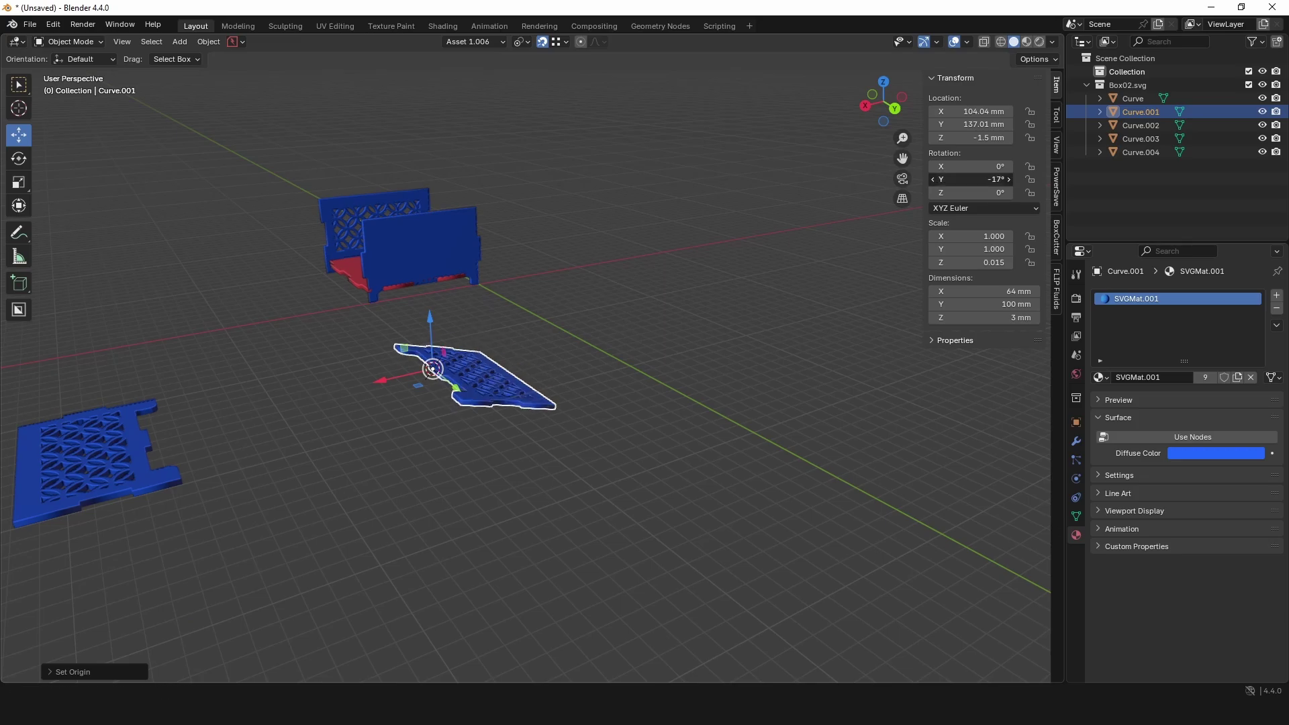
pyautogui.rightClick(996, 179)
pyautogui.click(997, 179)
pyautogui.moveTo(995, 179); pyautogui.dragTo(994, 182)
# Step: Move Curve.001 to the open side of the box and snap its origin to the base's upper notch corner so the middle tab fits
pyautogui.moveTo(474, 396); pyautogui.dragTo(799, 345)
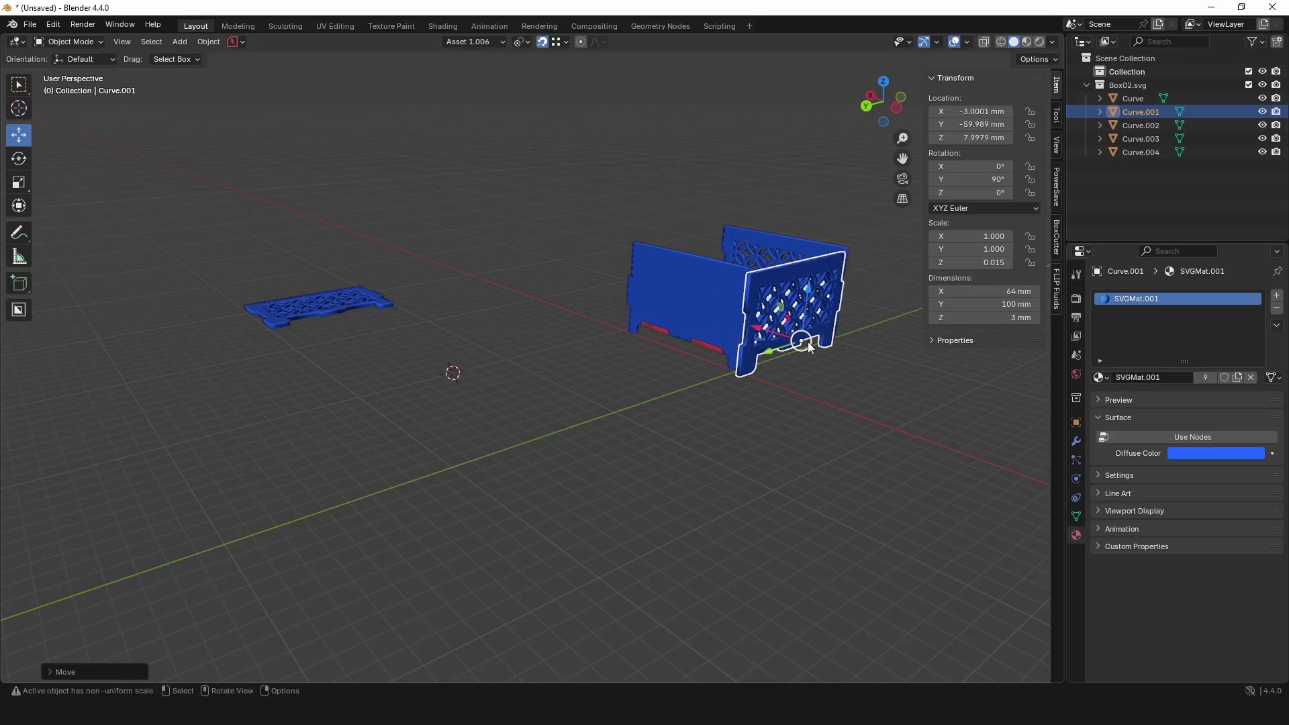
pyautogui.scroll(2, 808, 396)
pyautogui.moveTo(809, 397); pyautogui.dragTo(472, 368)
pyautogui.scroll(4, 412, 356)
pyautogui.scroll(2, 527, 356)
pyautogui.scroll(-5, 526, 501)
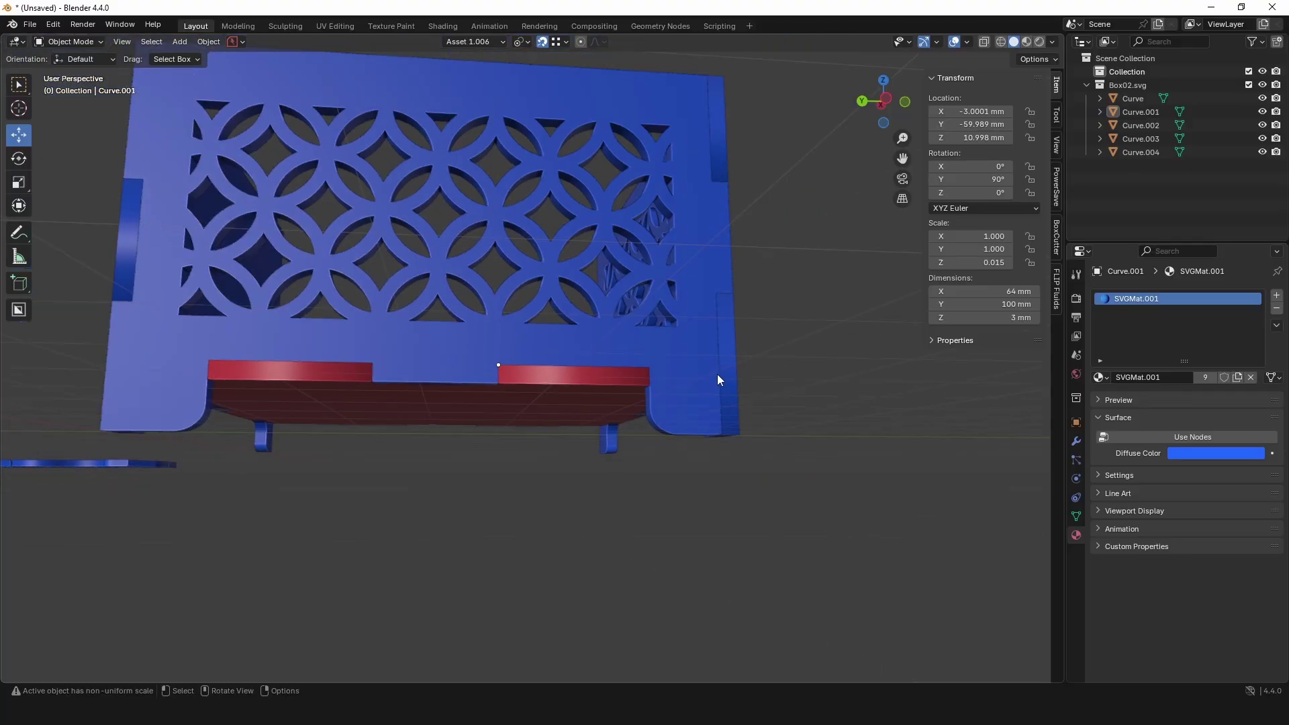
# Step: Select the remaining lattice panel, Curve, and snap the 3D cursor to the corner where its middle tab meets the foot-side edge
pyautogui.moveTo(717, 374); pyautogui.dragTo(607, 344)
pyautogui.moveTo(437, 310); pyautogui.dragTo(323, 440)
pyautogui.click(336, 451)
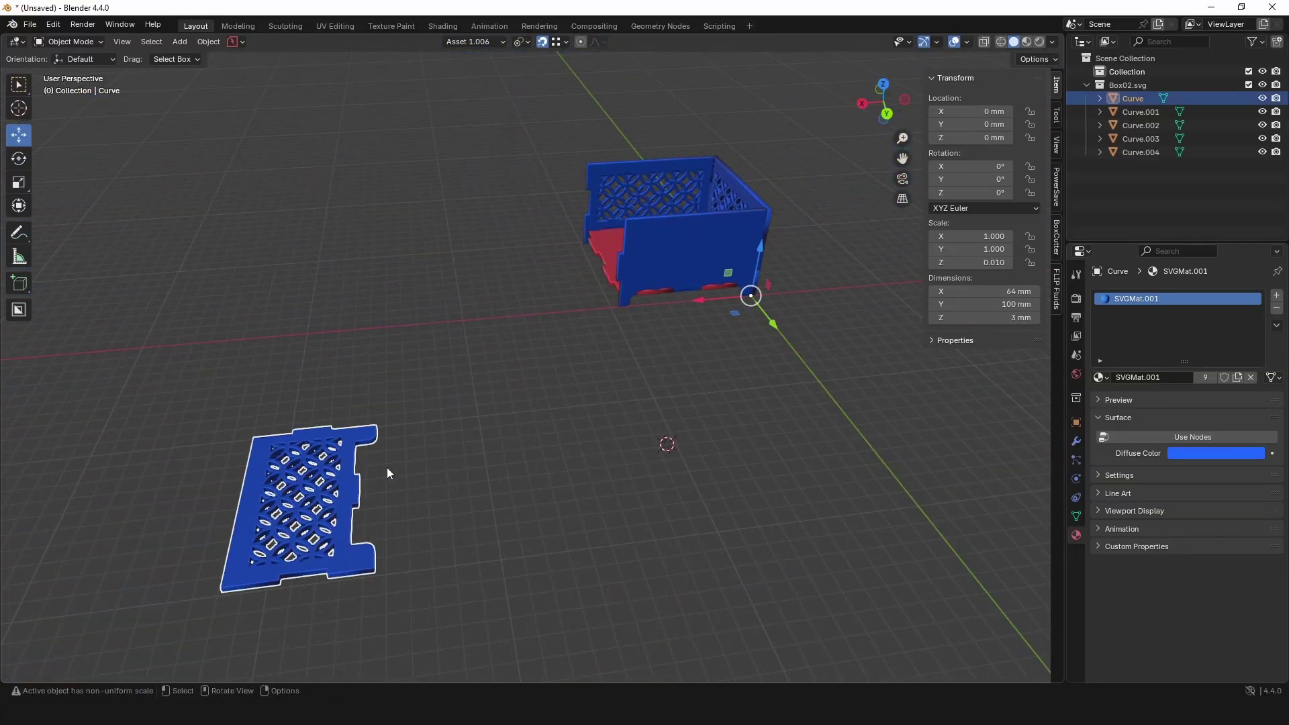
pyautogui.moveTo(344, 546); pyautogui.dragTo(388, 391)
pyautogui.scroll(4, 388, 390)
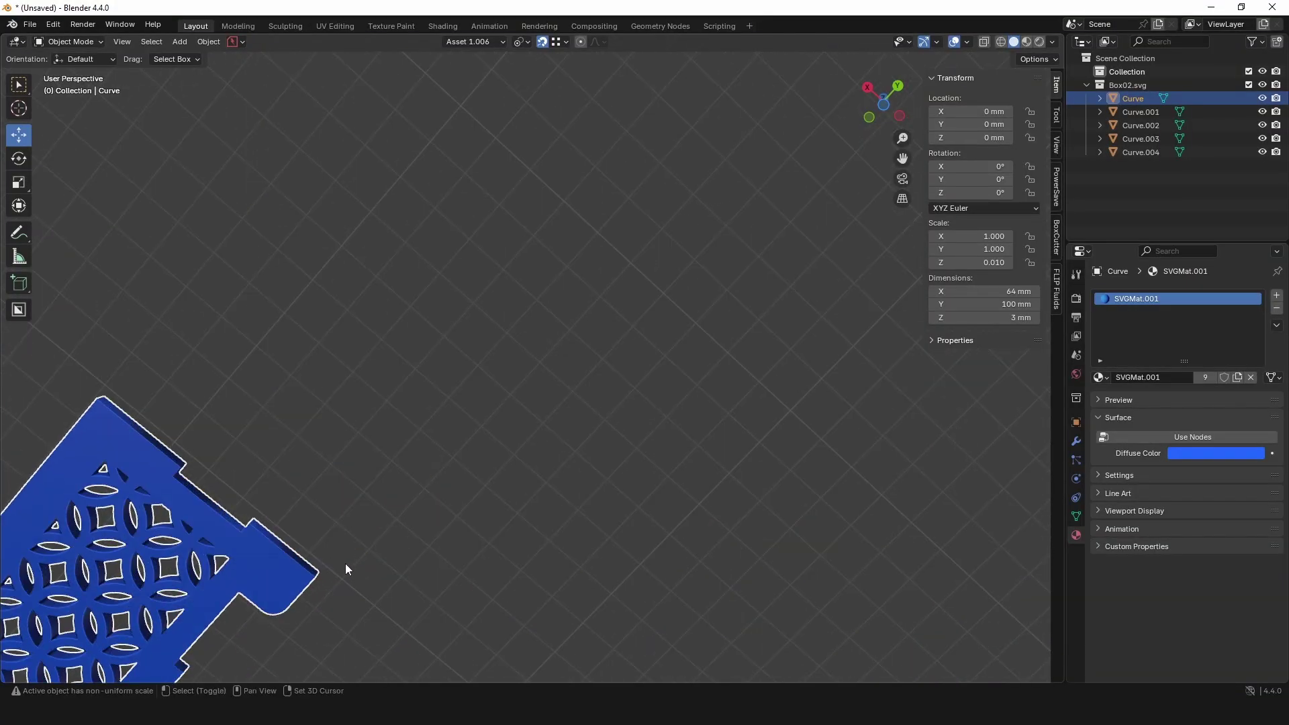
pyautogui.moveTo(345, 563); pyautogui.dragTo(518, 367)
pyautogui.scroll(4, 518, 368)
pyautogui.keyDown('shift'); pyautogui.rightClick(288, 497); pyautogui.keyUp('shift')
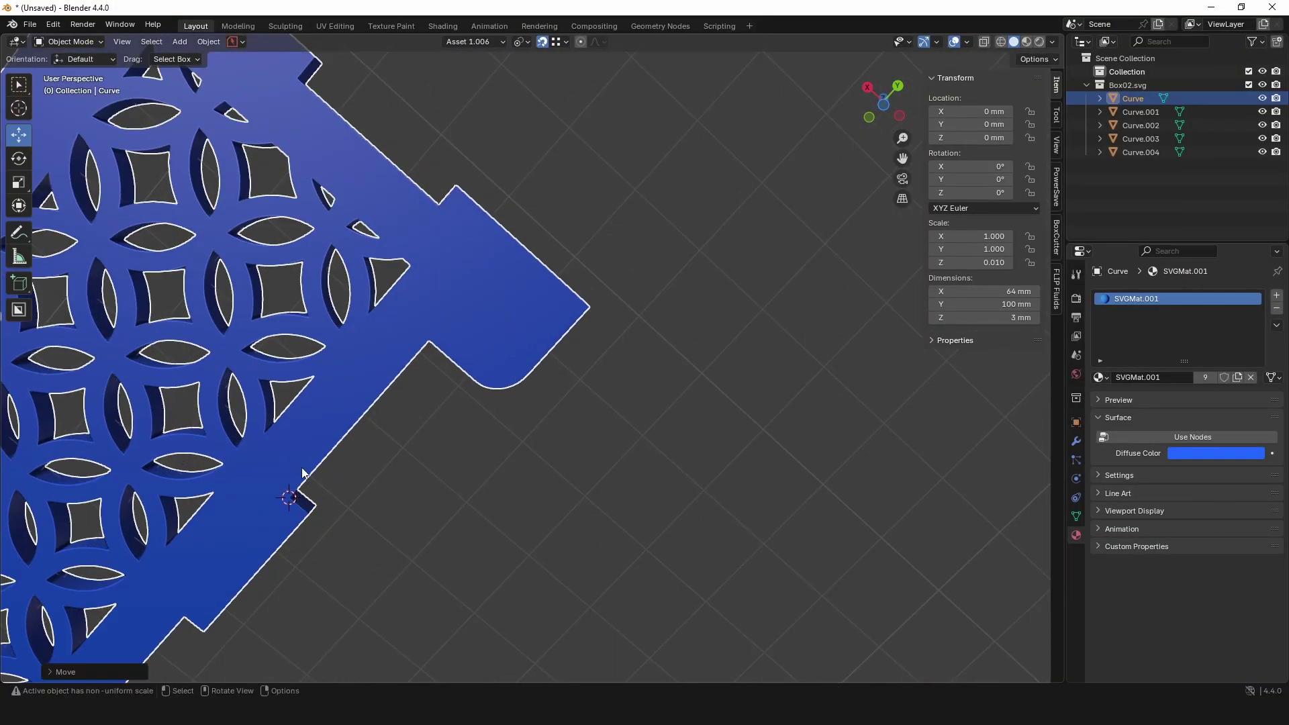
# Step: Set the Curve panel's origin to the 3D cursor at its middle tab corner
pyautogui.click(209, 42)
pyautogui.moveTo(269, 70)
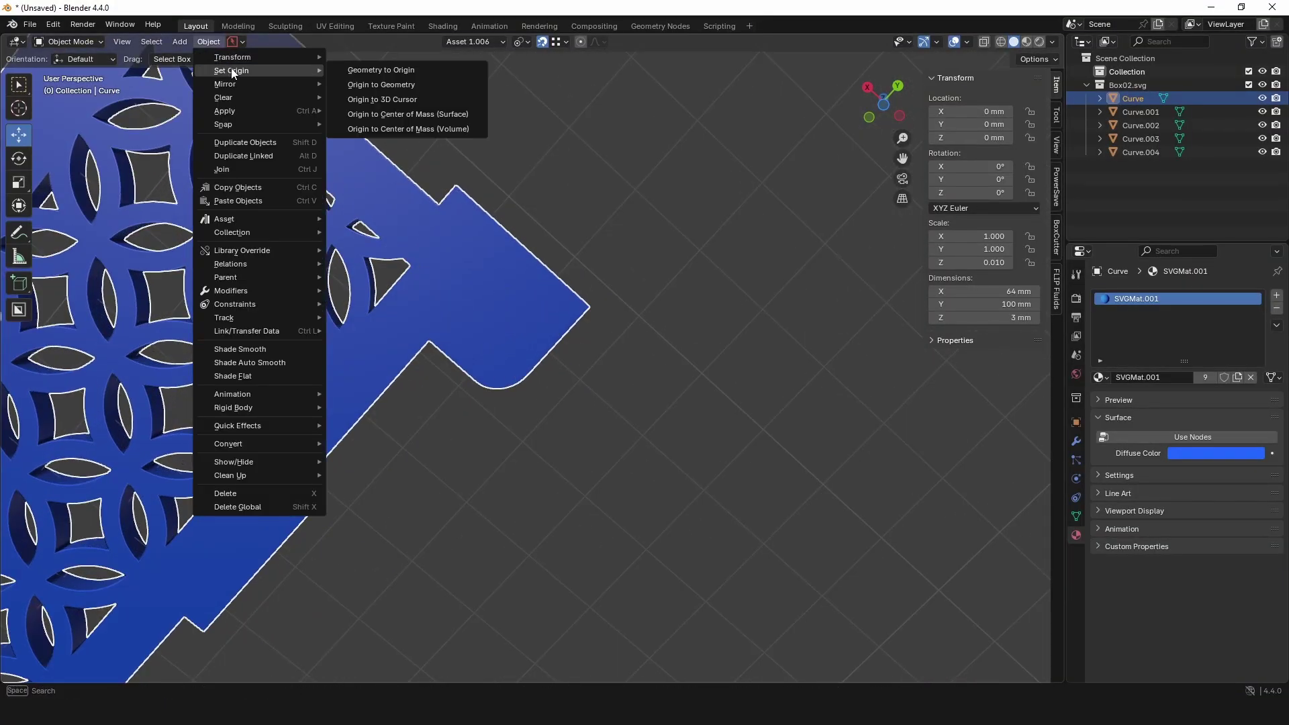
pyautogui.click(389, 98)
# Step: Move the flat Curve panel to the box's last open side, snapping its origin to a lower vertex on the base's edge
pyautogui.scroll(-3, 557, 272)
pyautogui.scroll(-3, 557, 269)
pyautogui.moveTo(622, 237); pyautogui.dragTo(553, 426)
pyautogui.moveTo(455, 402); pyautogui.dragTo(467, 534)
pyautogui.scroll(4, 743, 238)
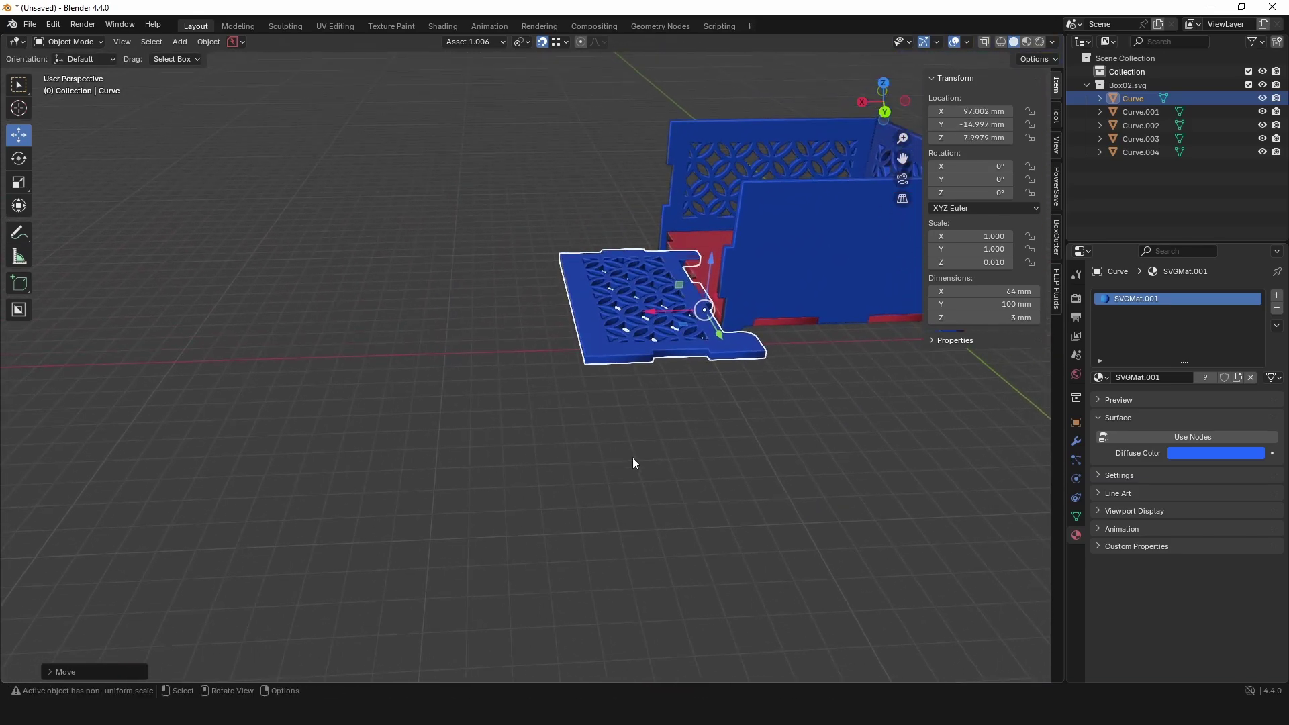
pyautogui.scroll(-5, 638, 429)
pyautogui.scroll(-4, 649, 374)
pyautogui.moveTo(567, 428); pyautogui.dragTo(542, 417)
pyautogui.scroll(4, 529, 421)
pyautogui.scroll(-4, 529, 421)
pyautogui.scroll(3, 529, 420)
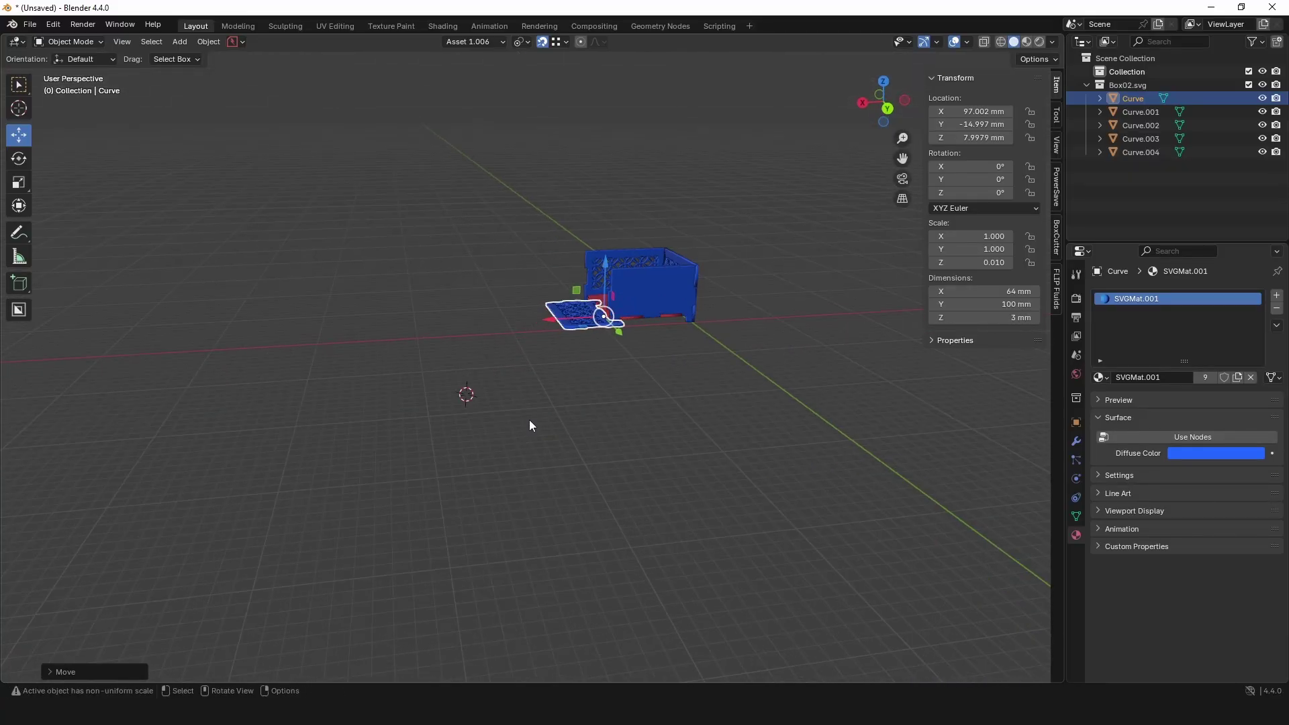
pyautogui.scroll(-3, 529, 421)
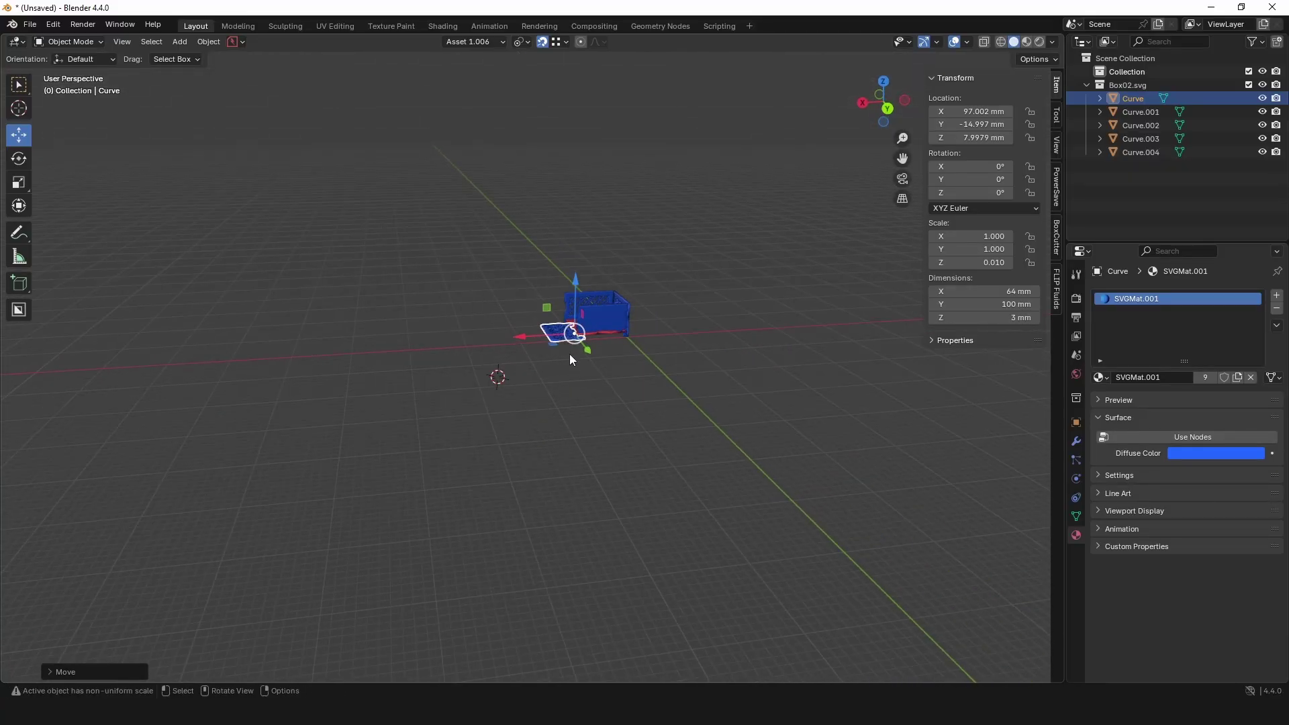
# Step: Stand the Curve panel upright by setting its Y rotation to -90°
pyautogui.scroll(6, 589, 312)
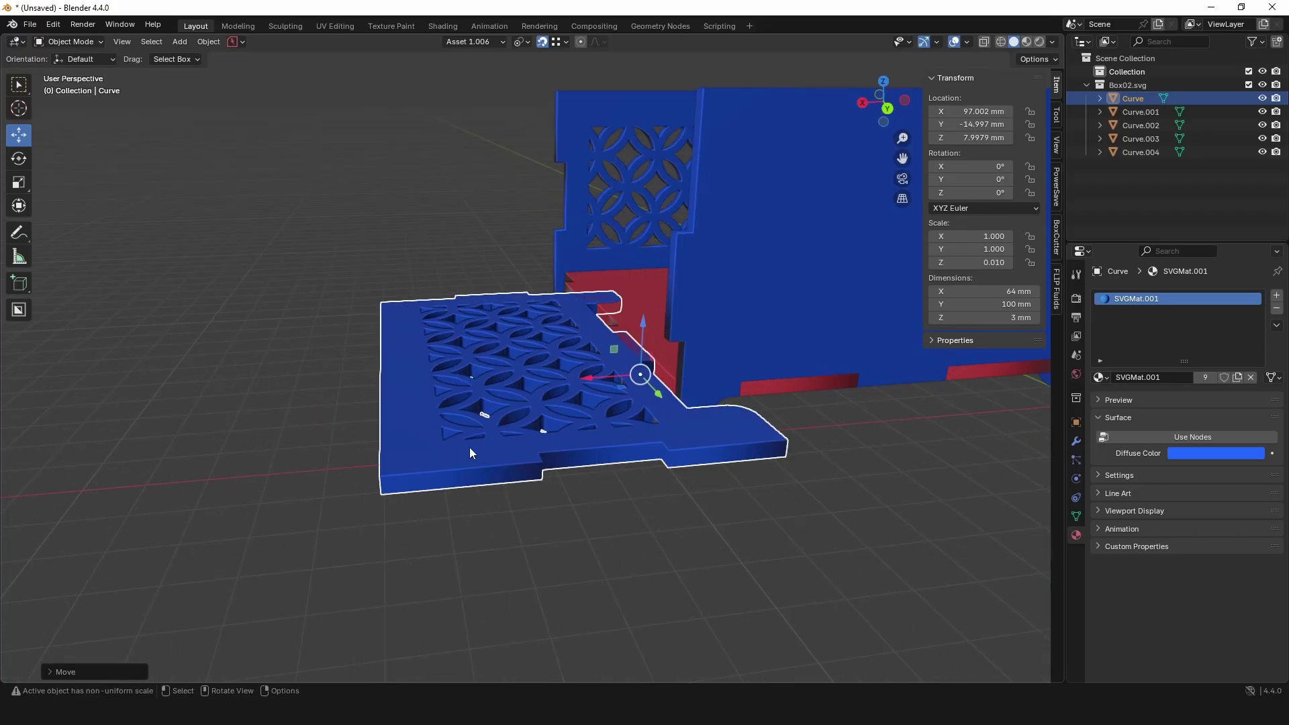
pyautogui.moveTo(469, 447); pyautogui.dragTo(563, 453)
pyautogui.moveTo(973, 179); pyautogui.dragTo(927, 179)
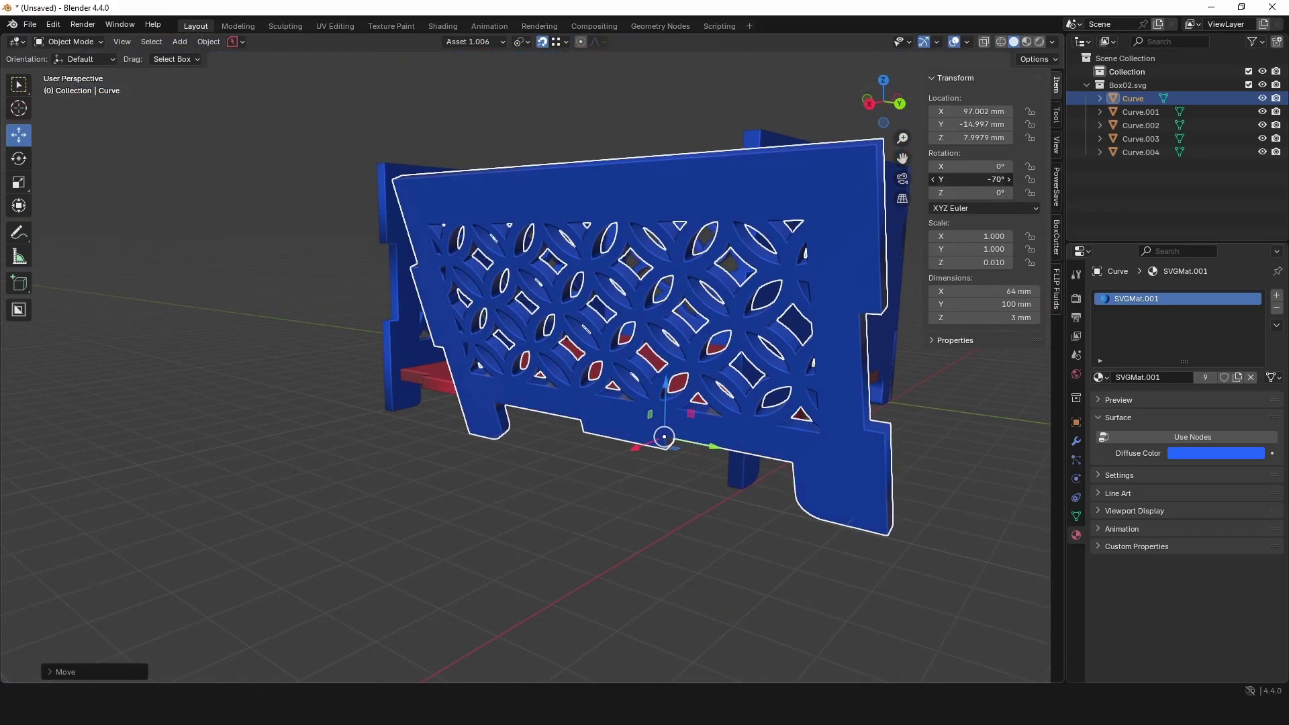
pyautogui.press('Return')
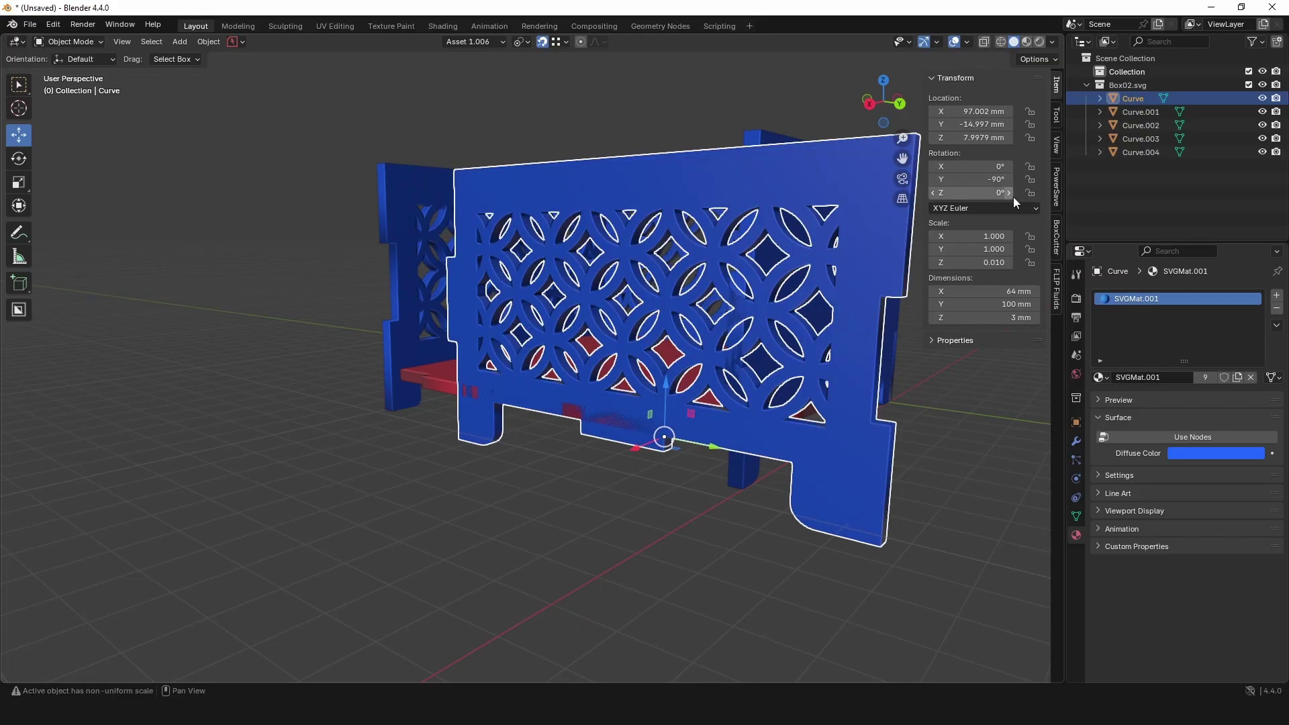
# Step: Snap the Curve panel's origin to the base's upper notch corner to close the last side, and check the joint from outside
pyautogui.scroll(3, 658, 501)
pyautogui.moveTo(628, 499); pyautogui.dragTo(535, 441)
pyautogui.moveTo(534, 441); pyautogui.dragTo(568, 469)
pyautogui.moveTo(673, 441); pyautogui.dragTo(454, 413)
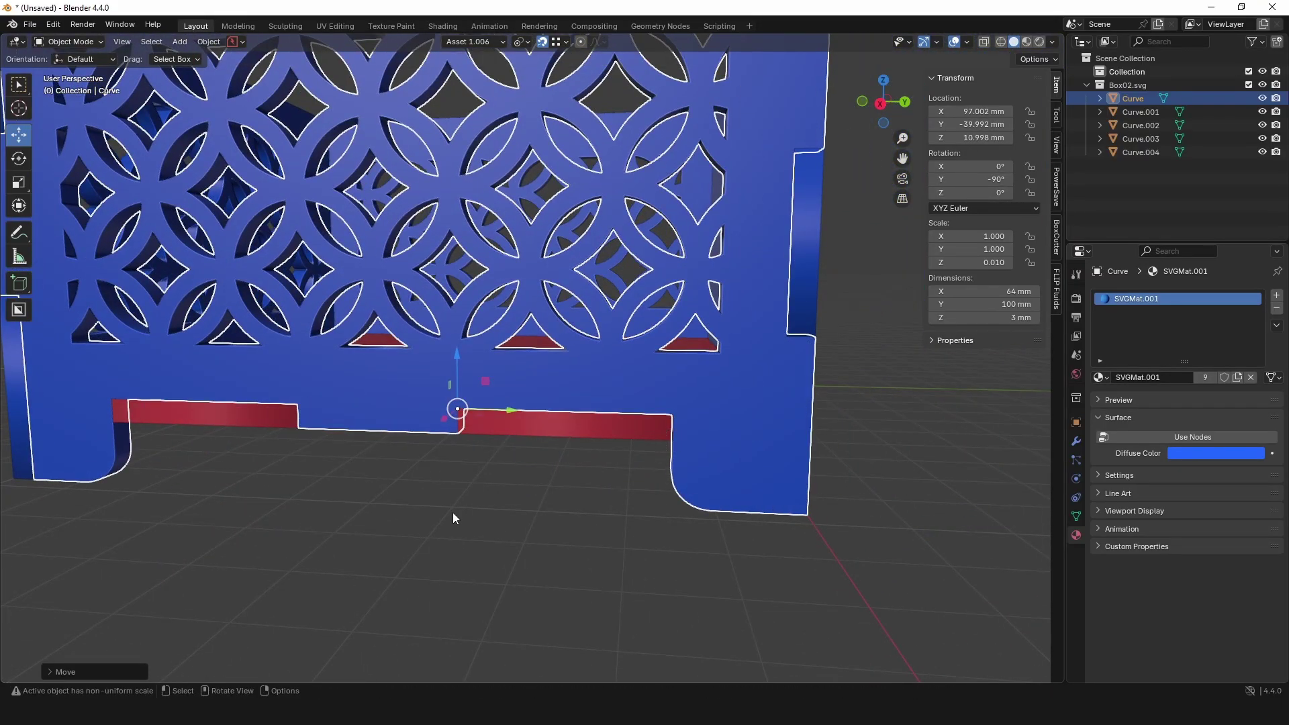
pyautogui.click(452, 513)
pyautogui.scroll(-3, 450, 484)
pyautogui.moveTo(448, 466); pyautogui.dragTo(717, 470)
pyautogui.scroll(4, 578, 441)
pyautogui.moveTo(578, 440); pyautogui.dragTo(622, 418)
pyautogui.scroll(-6, 622, 417)
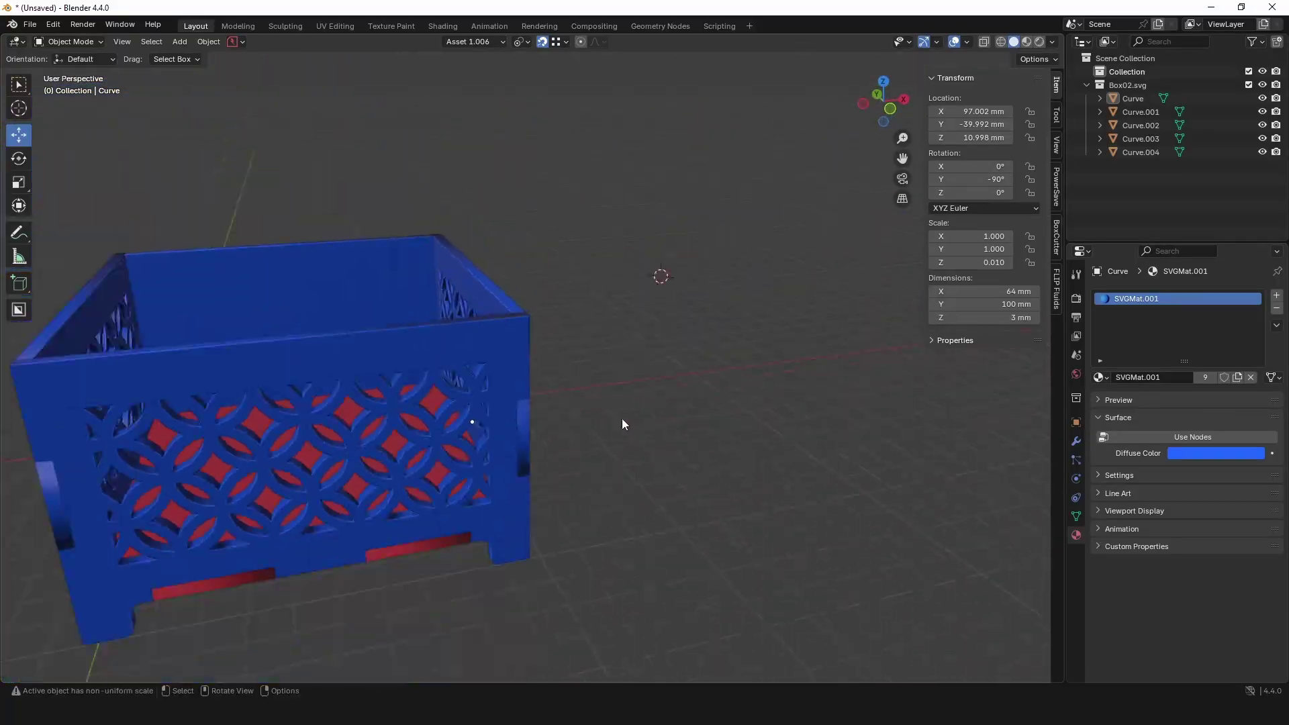
# Step: Make the Curve.001 side panel's material single-user and set its diffuse color to bright green
pyautogui.moveTo(450, 385); pyautogui.dragTo(642, 456)
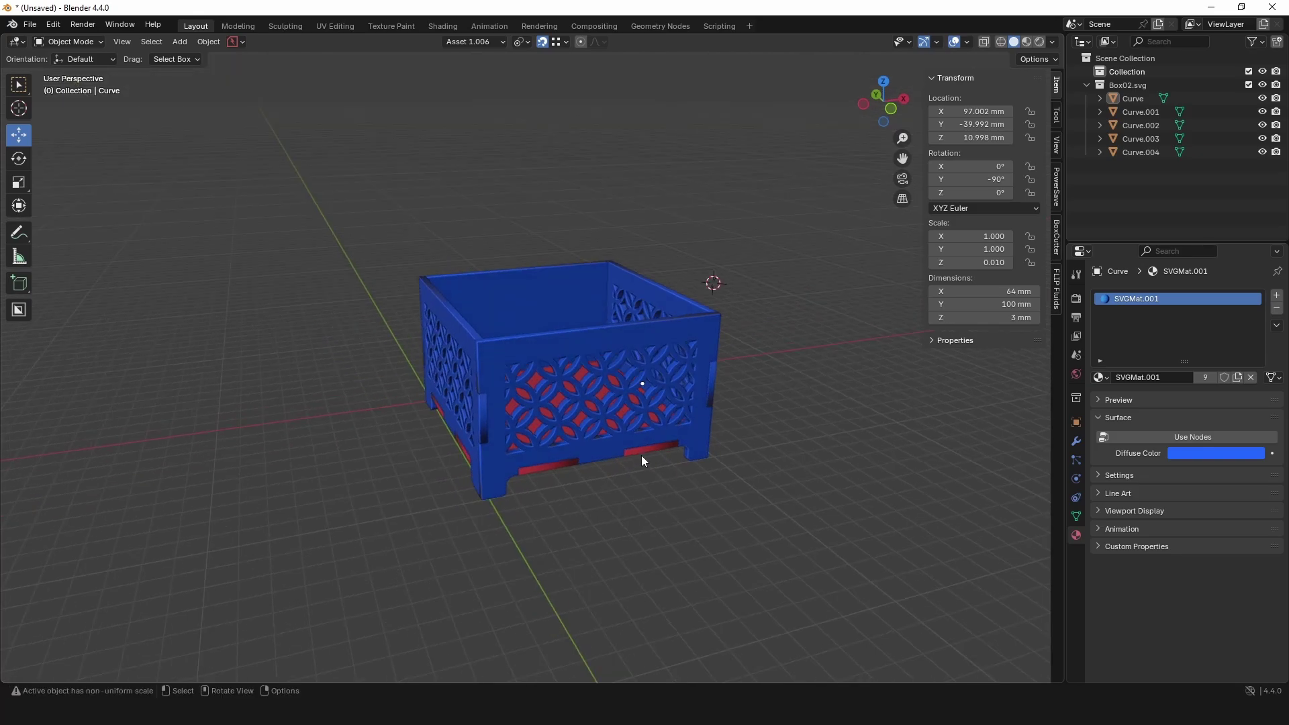
pyautogui.click(450, 320)
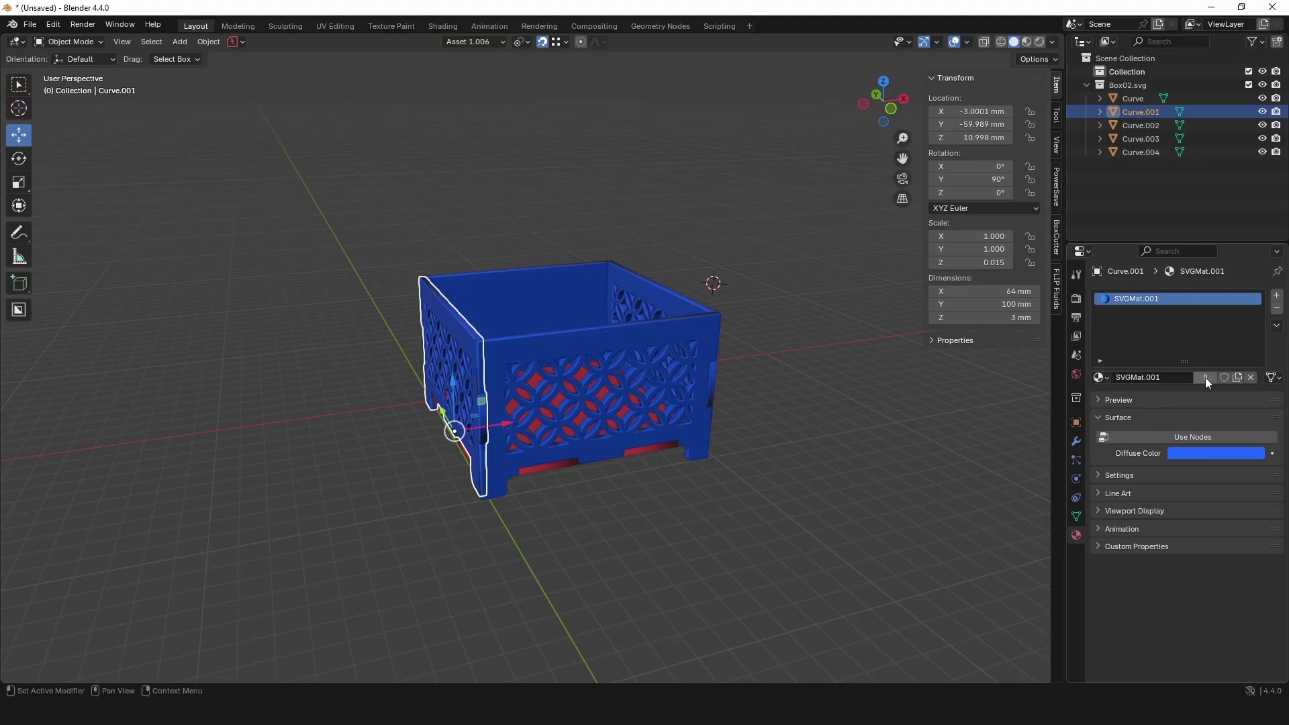
pyautogui.click(1215, 455)
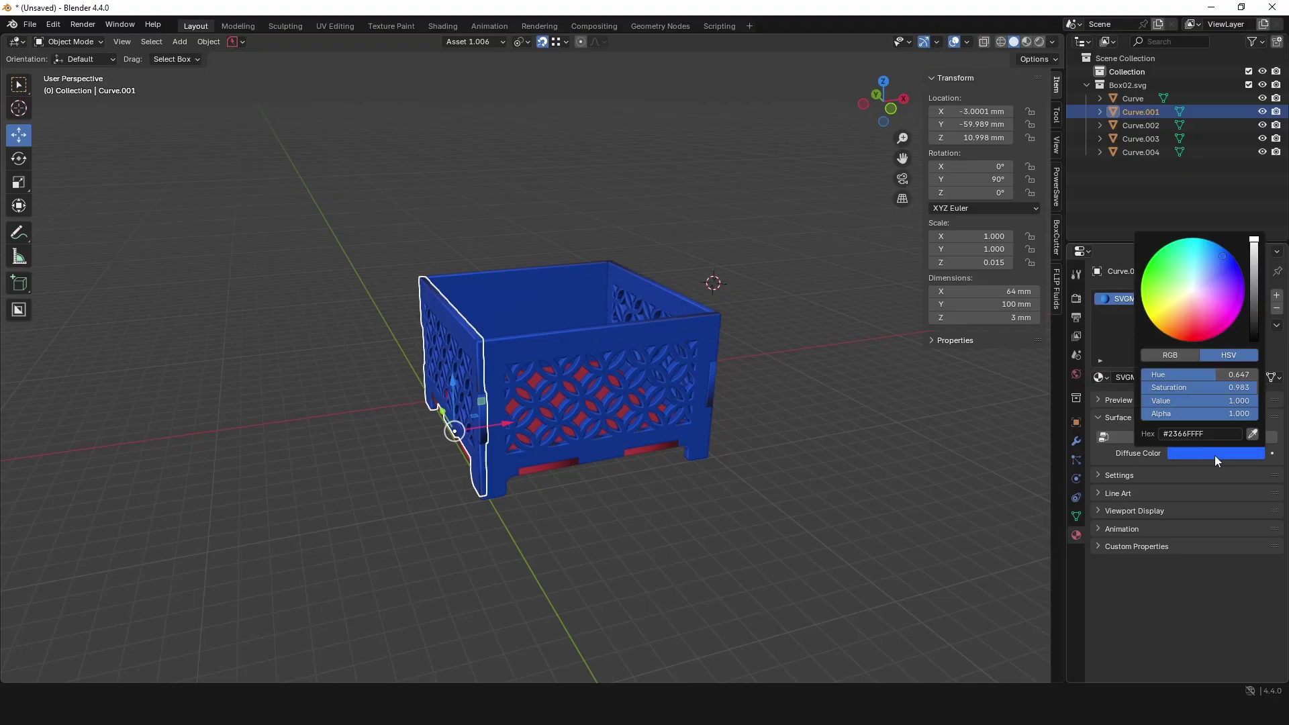
pyautogui.moveTo(1180, 264); pyautogui.dragTo(1160, 262)
pyautogui.click(687, 476)
# Step: Assign the green SVGMat.003 material to the opposite side panel, Curve
pyautogui.scroll(2, 692, 478)
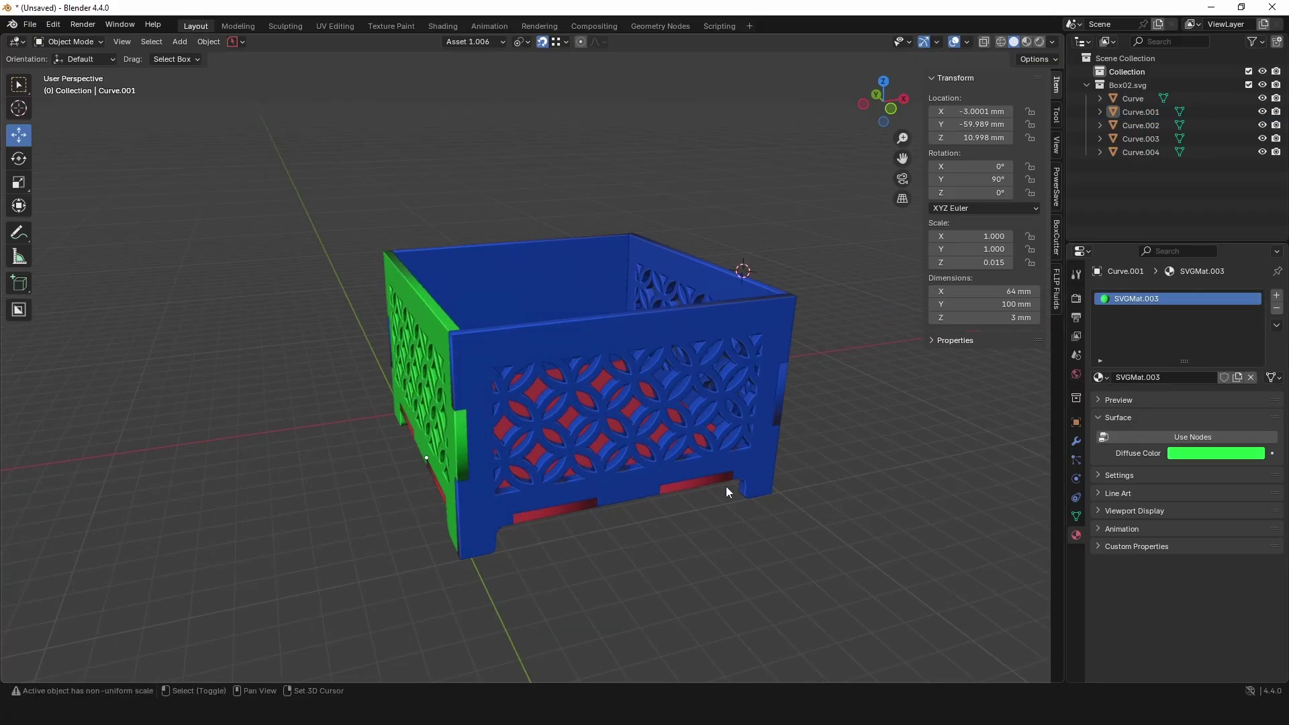
pyautogui.moveTo(727, 486)
pyautogui.mouseDown()
pyautogui.moveTo(731, 498)
pyautogui.moveTo(725, 480)
pyautogui.mouseUp()
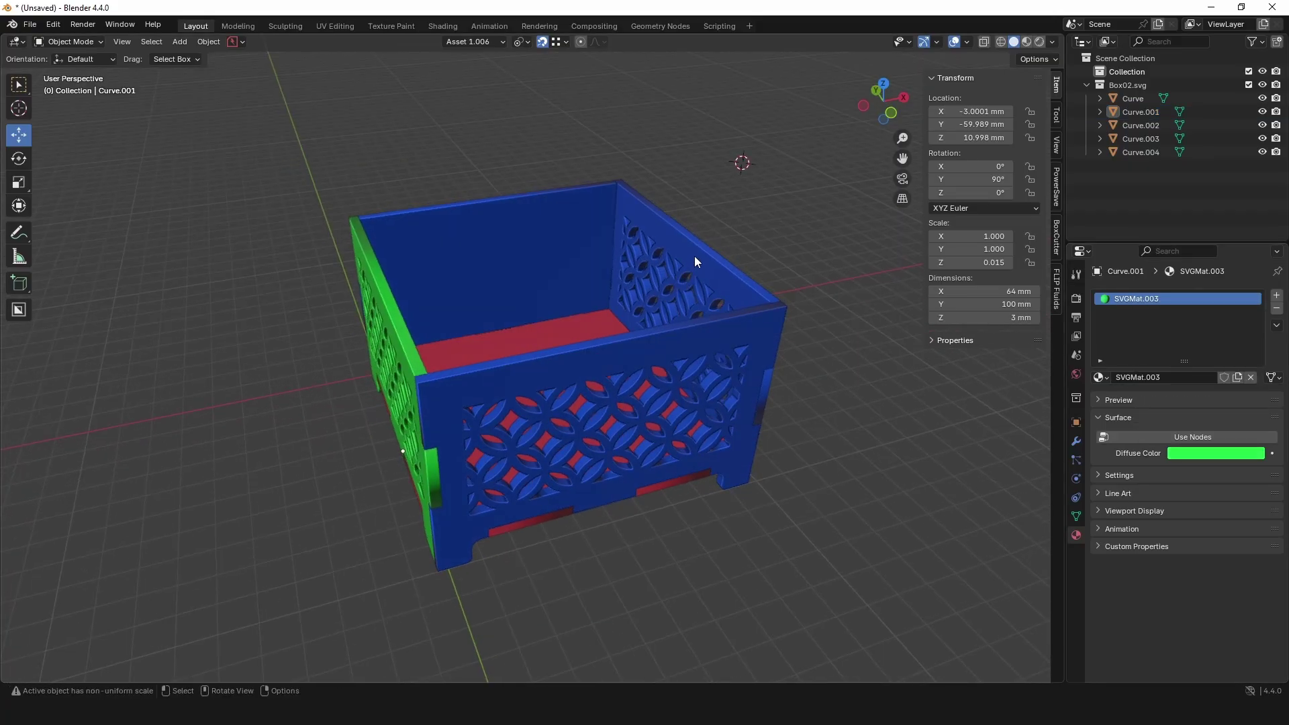
pyautogui.click(695, 261)
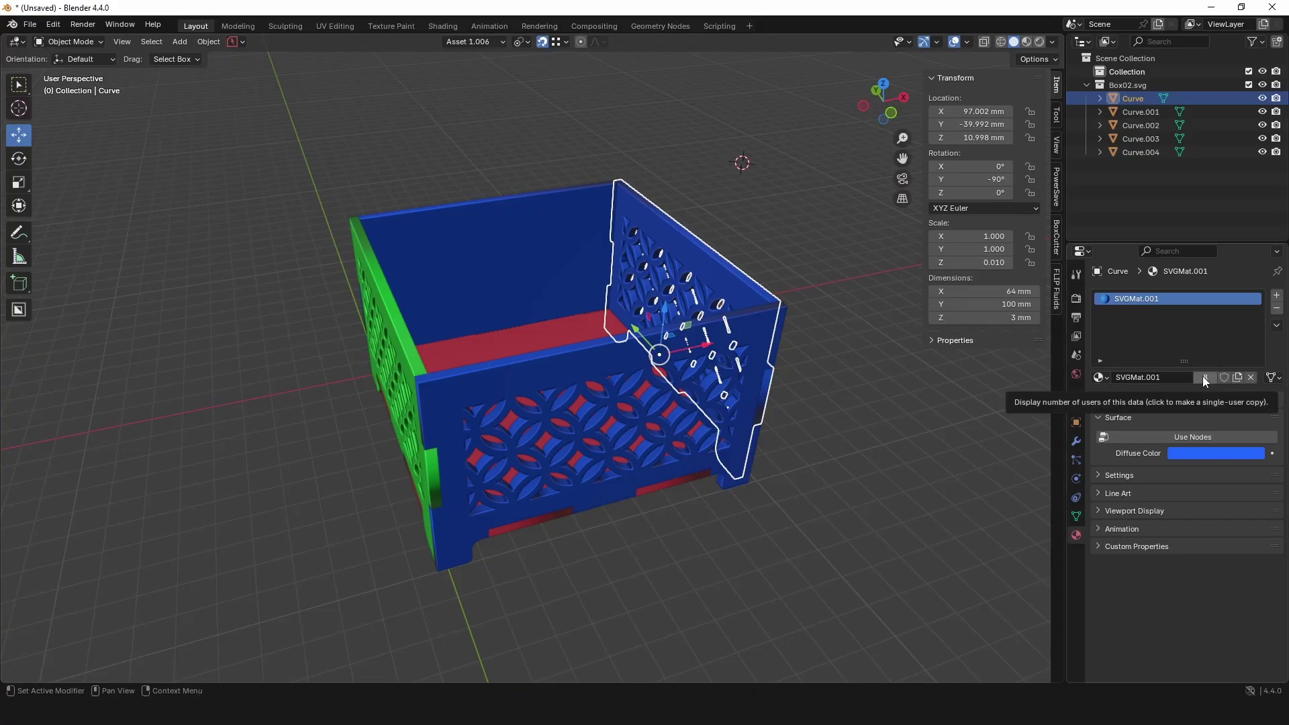
pyautogui.click(1101, 377)
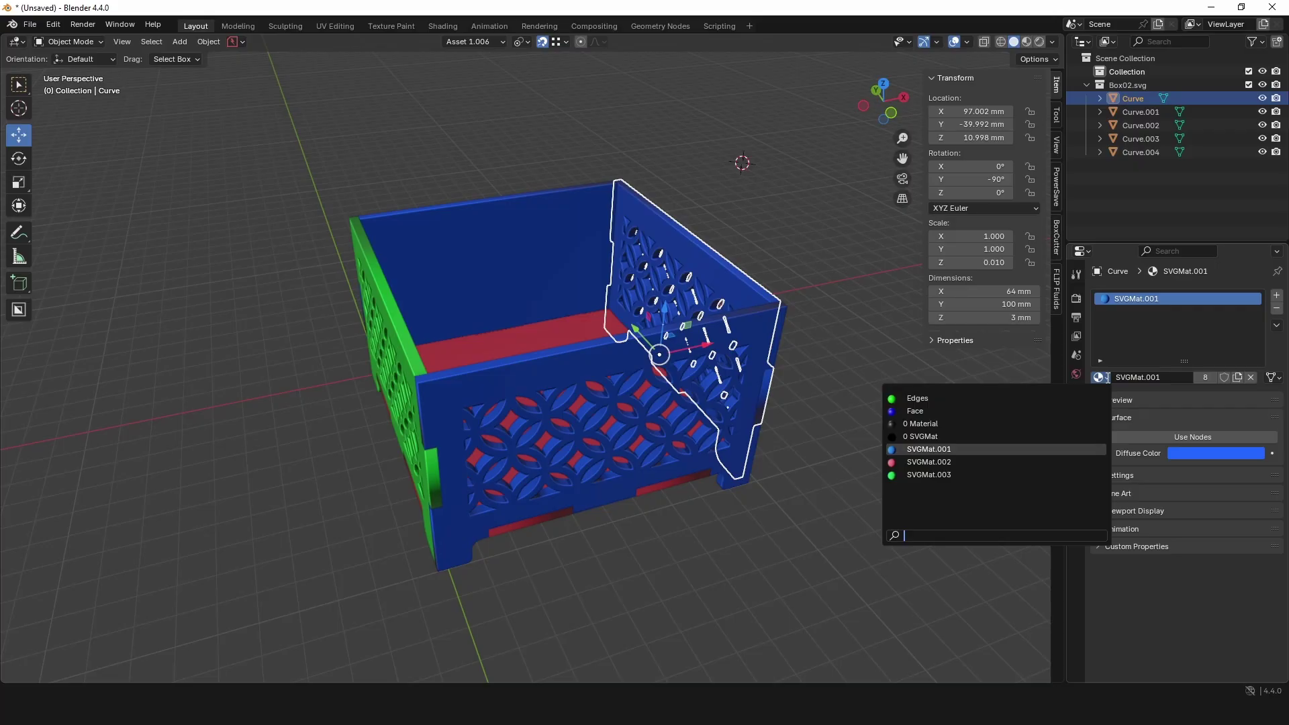
pyautogui.click(925, 475)
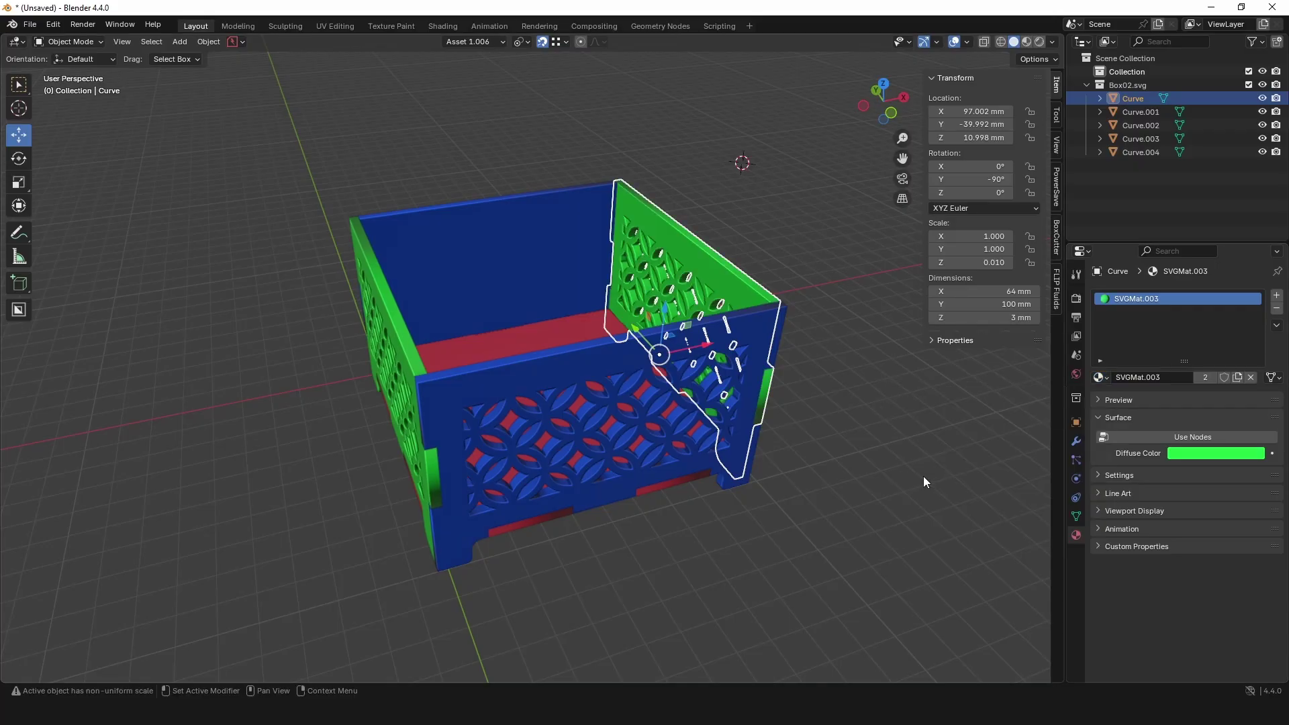
# Step: Examine the box corners from outside to see how the green side tabs fit into the blue panels' notches
pyautogui.scroll(-2, 699, 517)
pyautogui.moveTo(657, 492); pyautogui.dragTo(672, 475)
pyautogui.scroll(2, 685, 440)
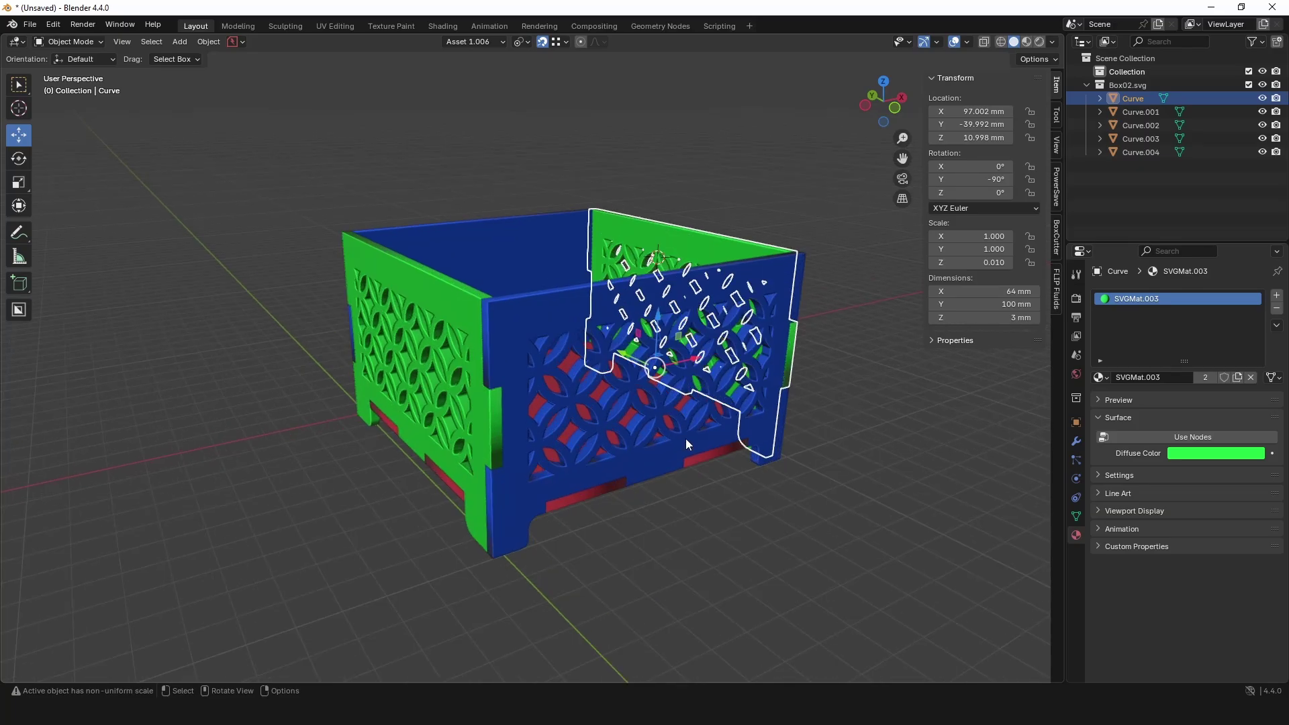
pyautogui.click(807, 515)
pyautogui.scroll(5, 771, 427)
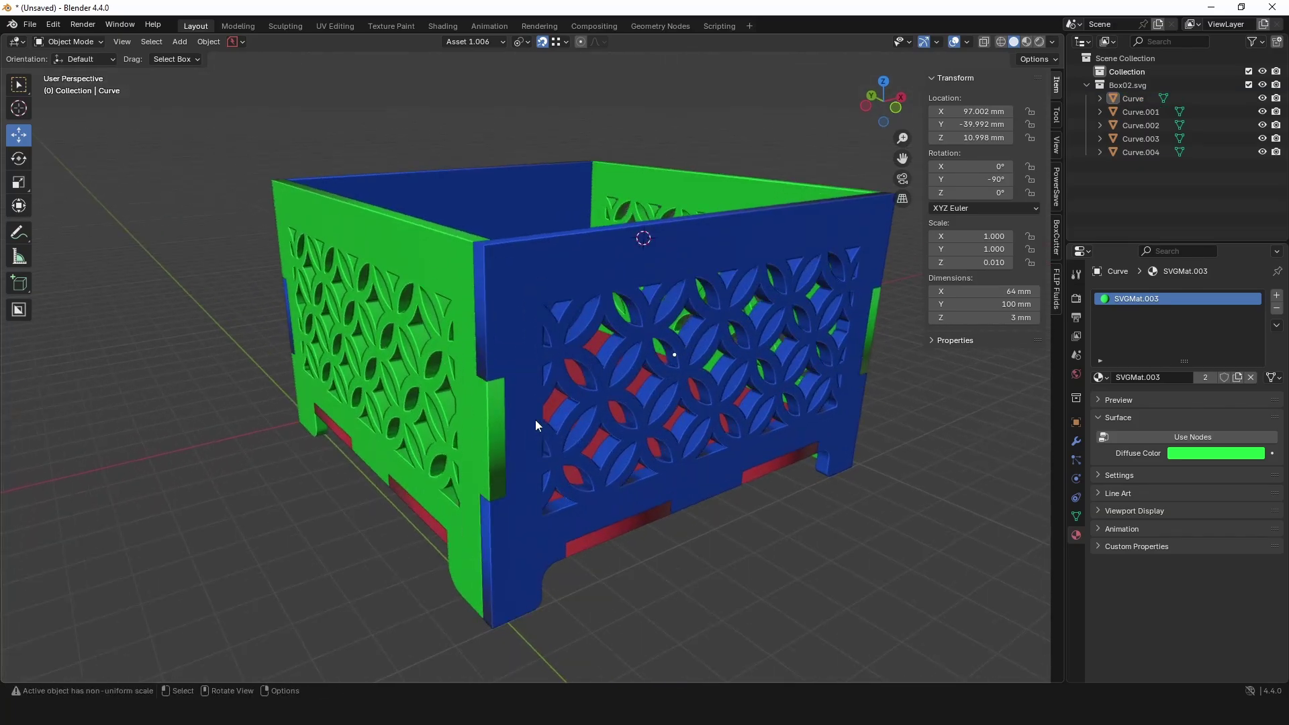
pyautogui.moveTo(559, 388); pyautogui.dragTo(558, 320)
pyautogui.moveTo(513, 438); pyautogui.dragTo(680, 357)
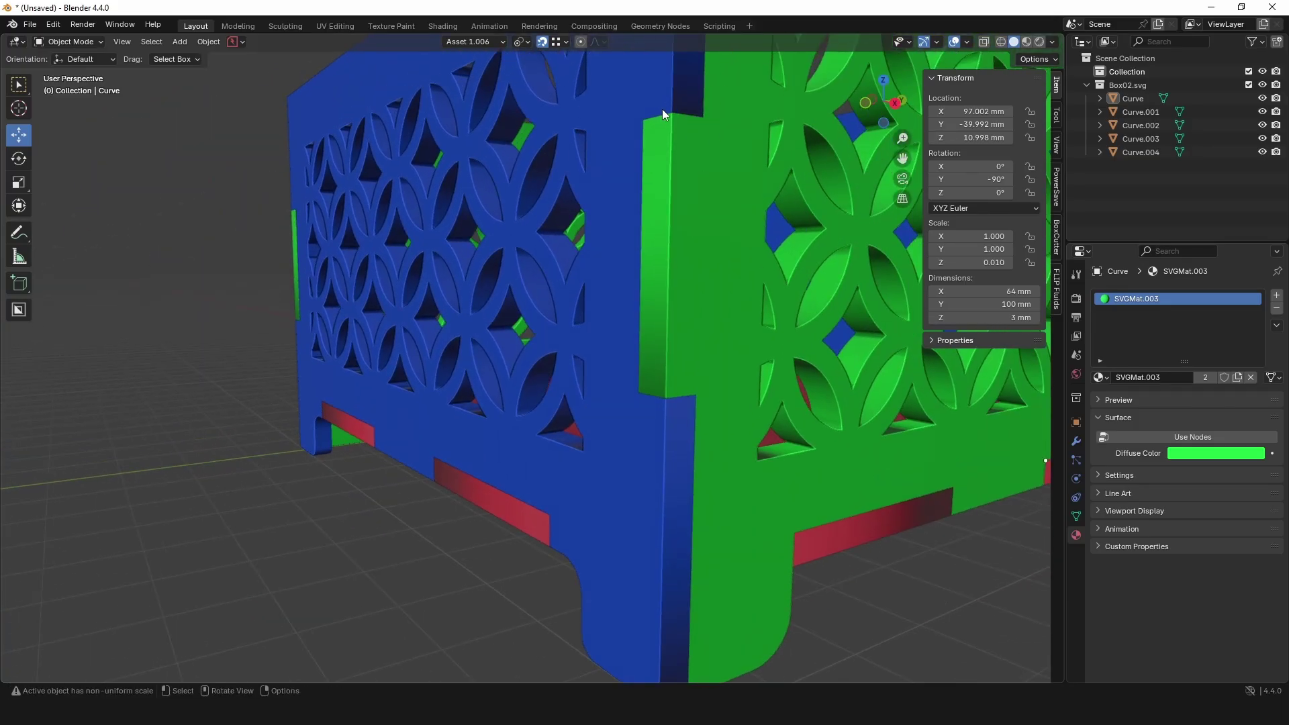
pyautogui.moveTo(690, 152); pyautogui.dragTo(573, 351)
# Step: Raise the green Curve panel to Z 12.562 mm with snapping off and examine how its tabs meet the blue panel
pyautogui.click(621, 345)
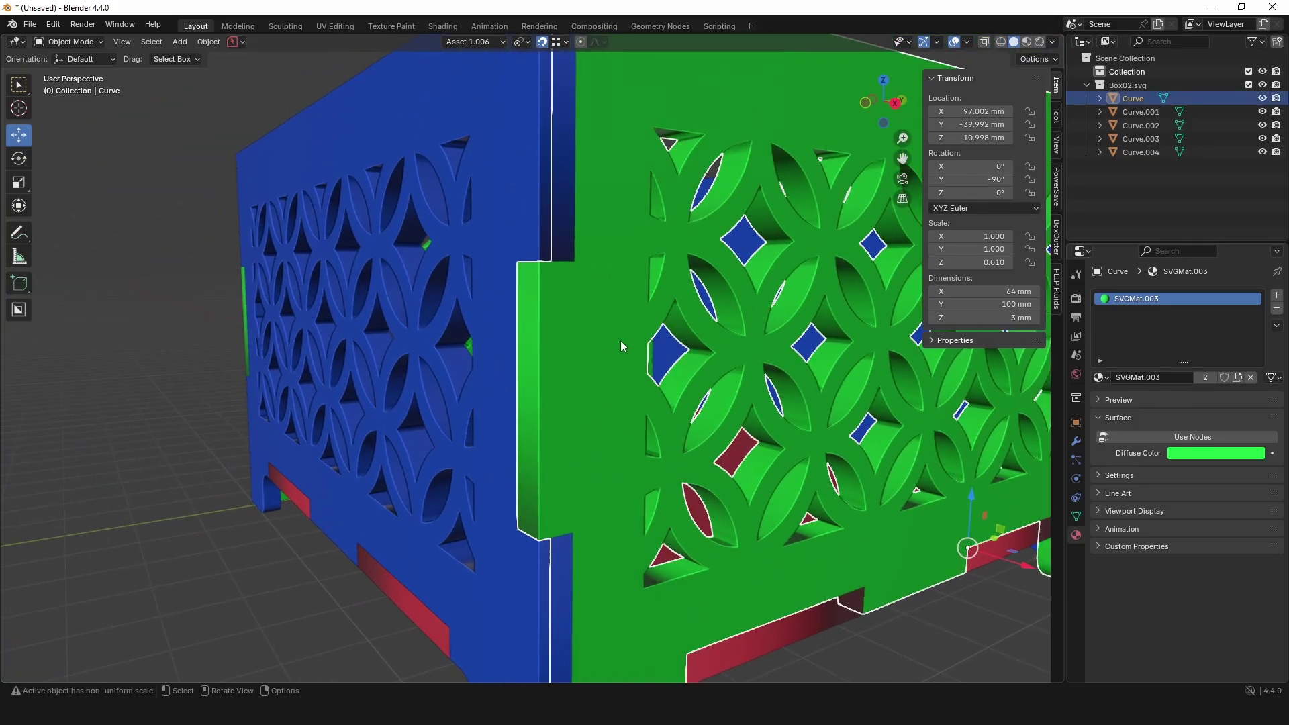
pyautogui.moveTo(668, 370); pyautogui.dragTo(559, 376)
pyautogui.scroll(1, 485, 357)
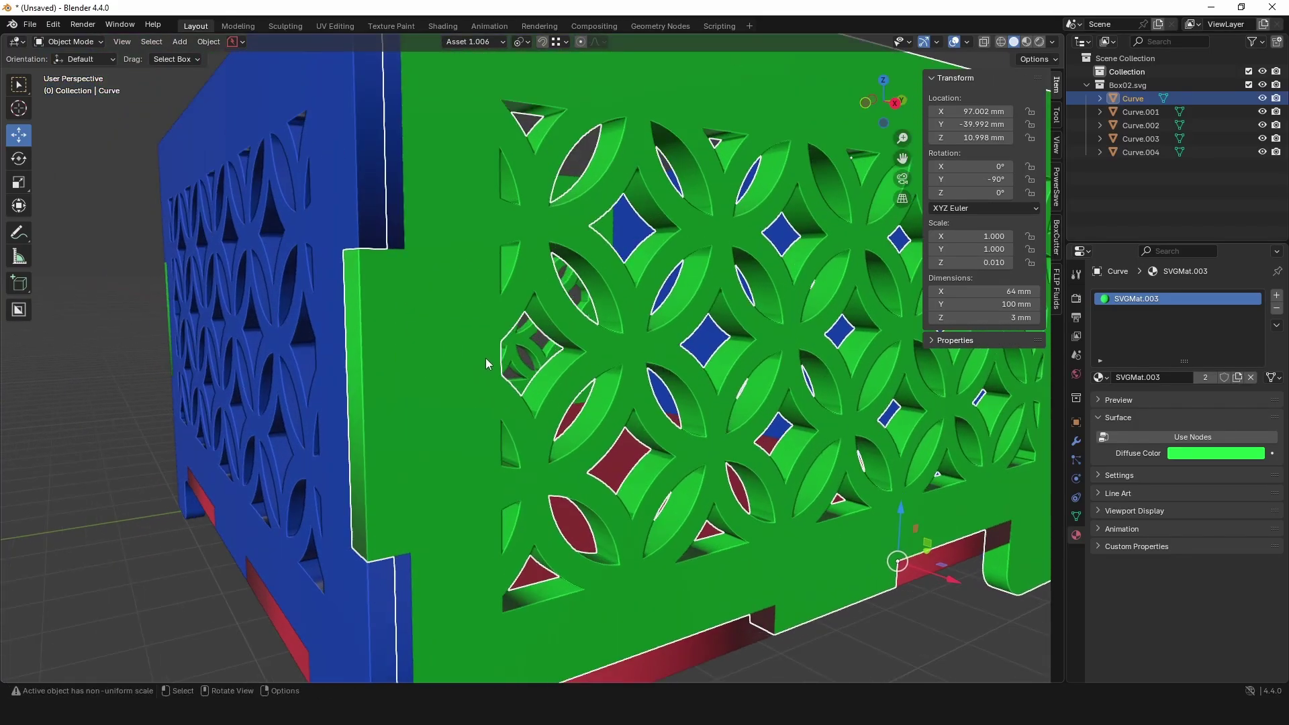
pyautogui.moveTo(903, 509); pyautogui.dragTo(903, 494)
pyautogui.moveTo(371, 277); pyautogui.dragTo(402, 275)
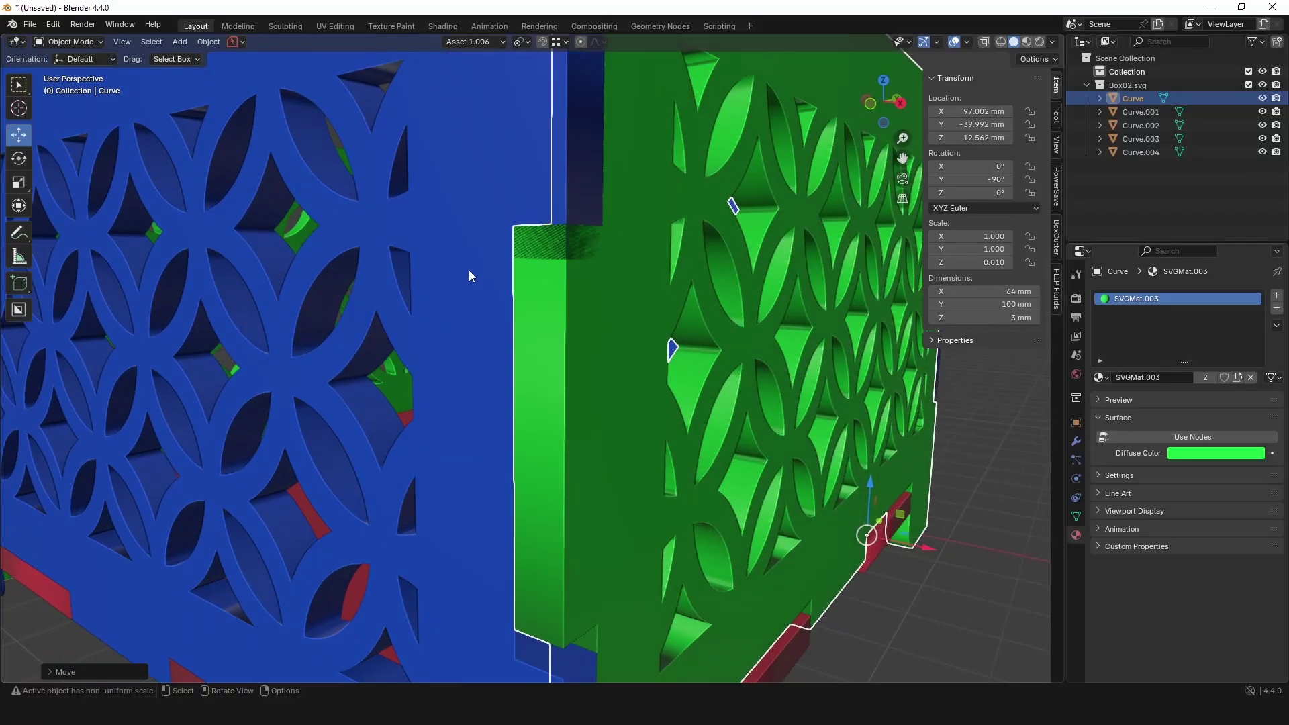
pyautogui.scroll(-4, 582, 252)
pyautogui.scroll(2, 583, 479)
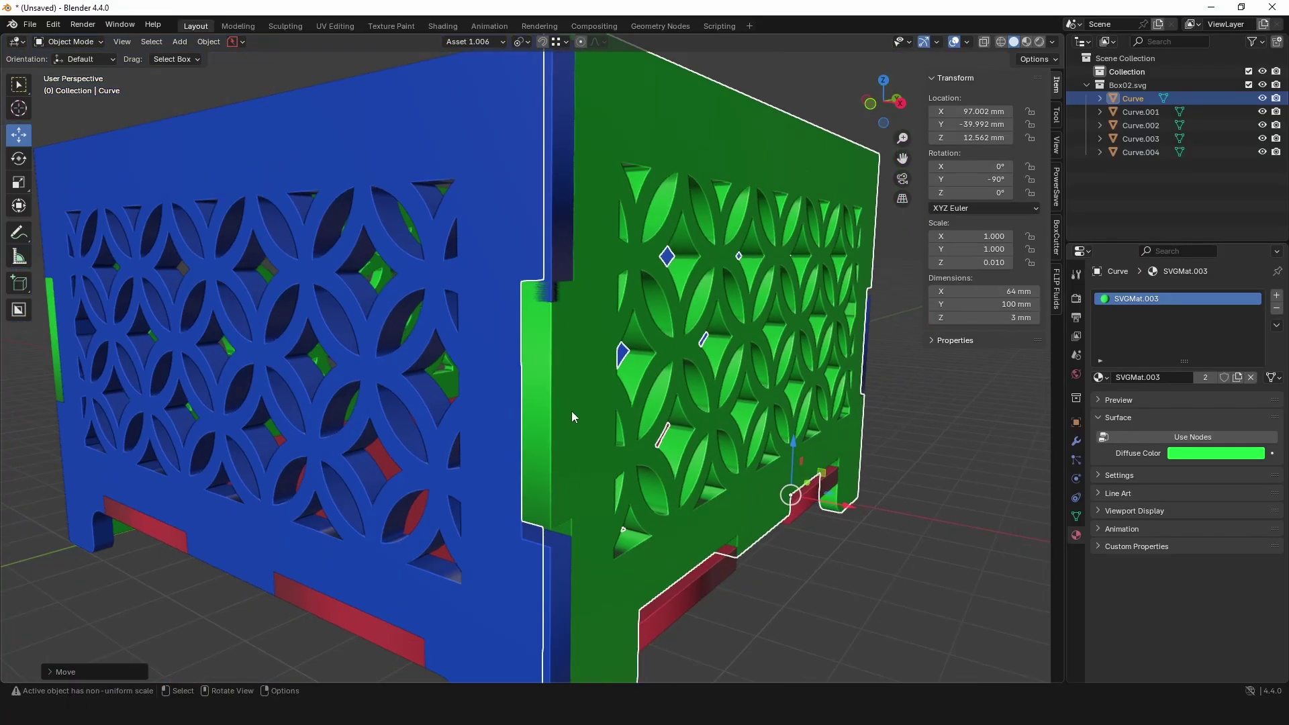
pyautogui.moveTo(573, 416); pyautogui.dragTo(494, 264)
pyautogui.click(842, 579)
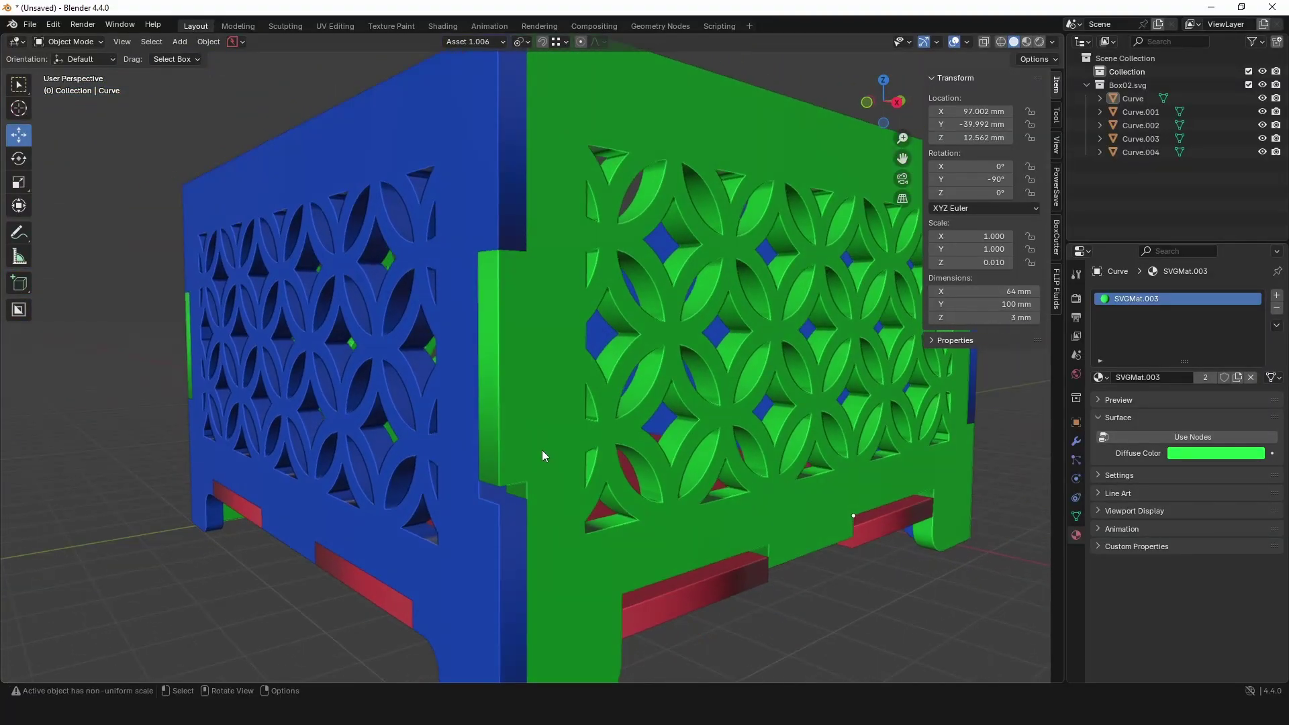
# Step: Return the Curve panel to a height of Z 10.998 mm and deselect it
pyautogui.click(860, 507)
pyautogui.moveTo(858, 519); pyautogui.dragTo(855, 528)
pyautogui.click(857, 579)
# Step: Inspect the assembled box all around, including the plain blue panel's tabs, the base joints and the interior
pyautogui.moveTo(511, 314); pyautogui.dragTo(522, 304)
pyautogui.moveTo(604, 527); pyautogui.dragTo(487, 442)
pyautogui.moveTo(744, 475); pyautogui.dragTo(627, 424)
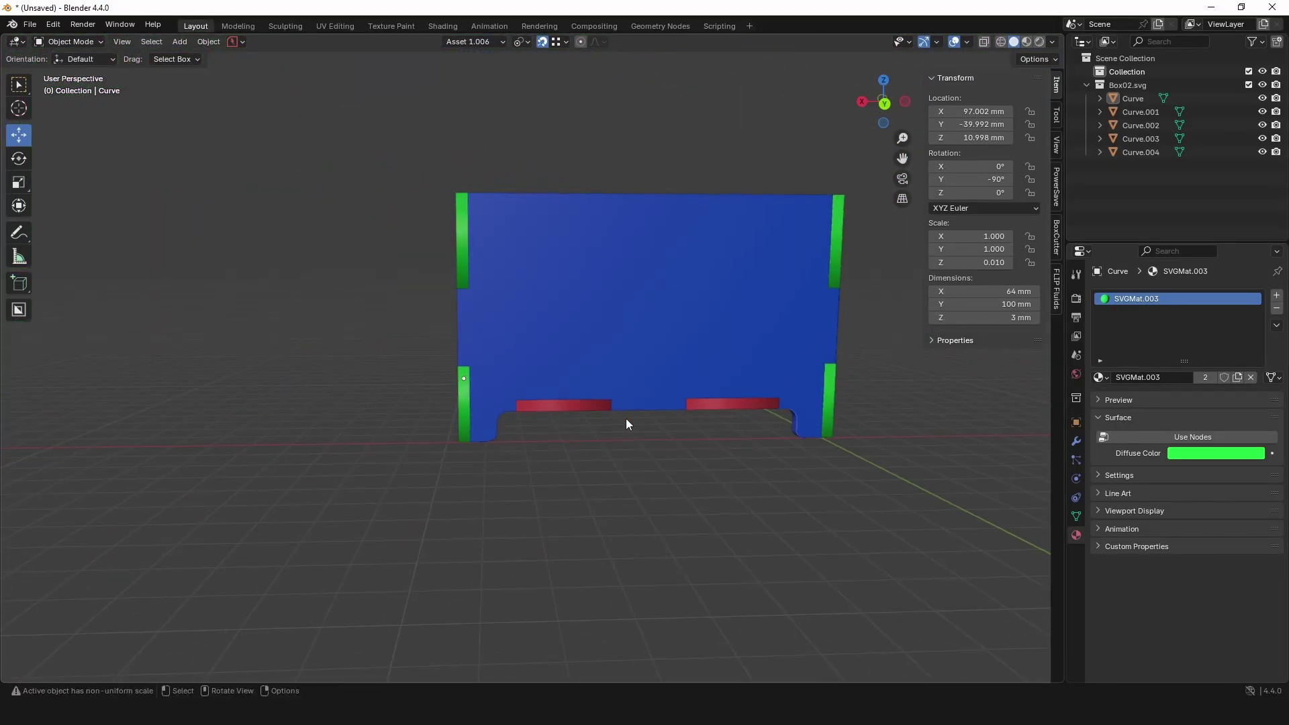
pyautogui.scroll(4, 627, 424)
pyautogui.moveTo(814, 477); pyautogui.dragTo(544, 379)
pyautogui.scroll(-3, 673, 403)
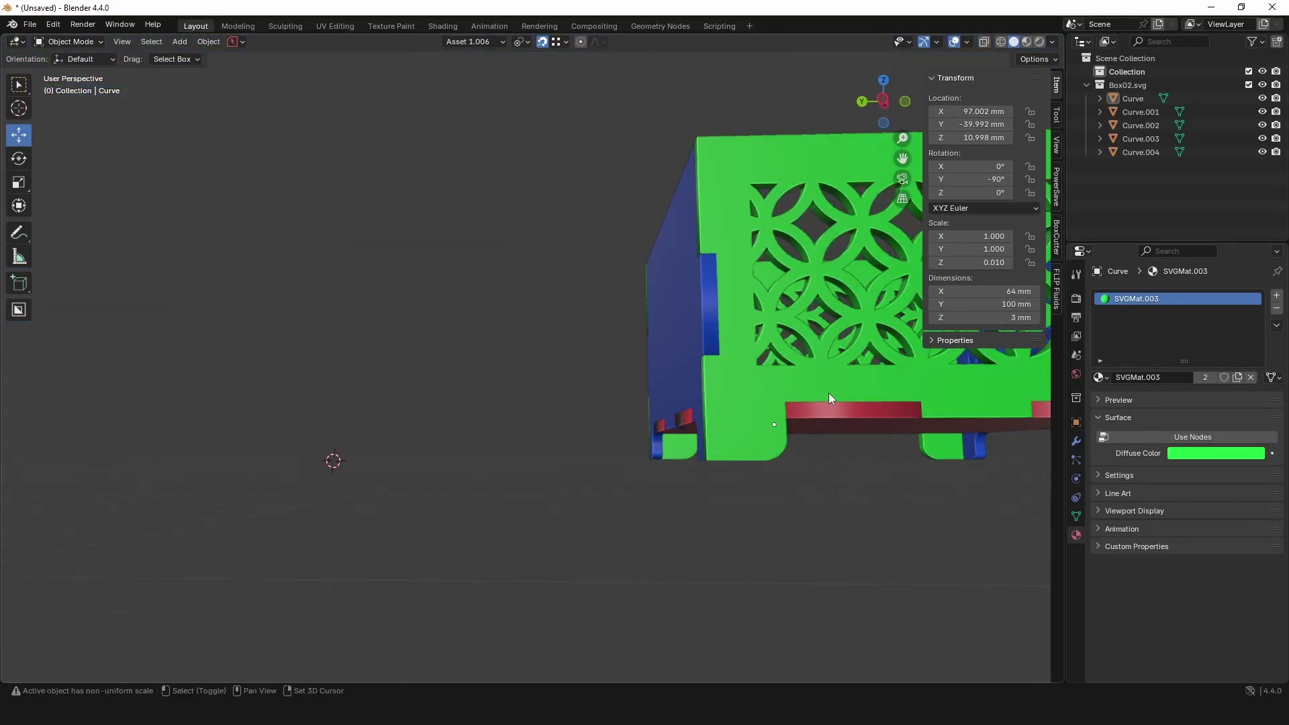
pyautogui.moveTo(828, 392); pyautogui.dragTo(702, 455)
pyautogui.moveTo(798, 479); pyautogui.dragTo(783, 439)
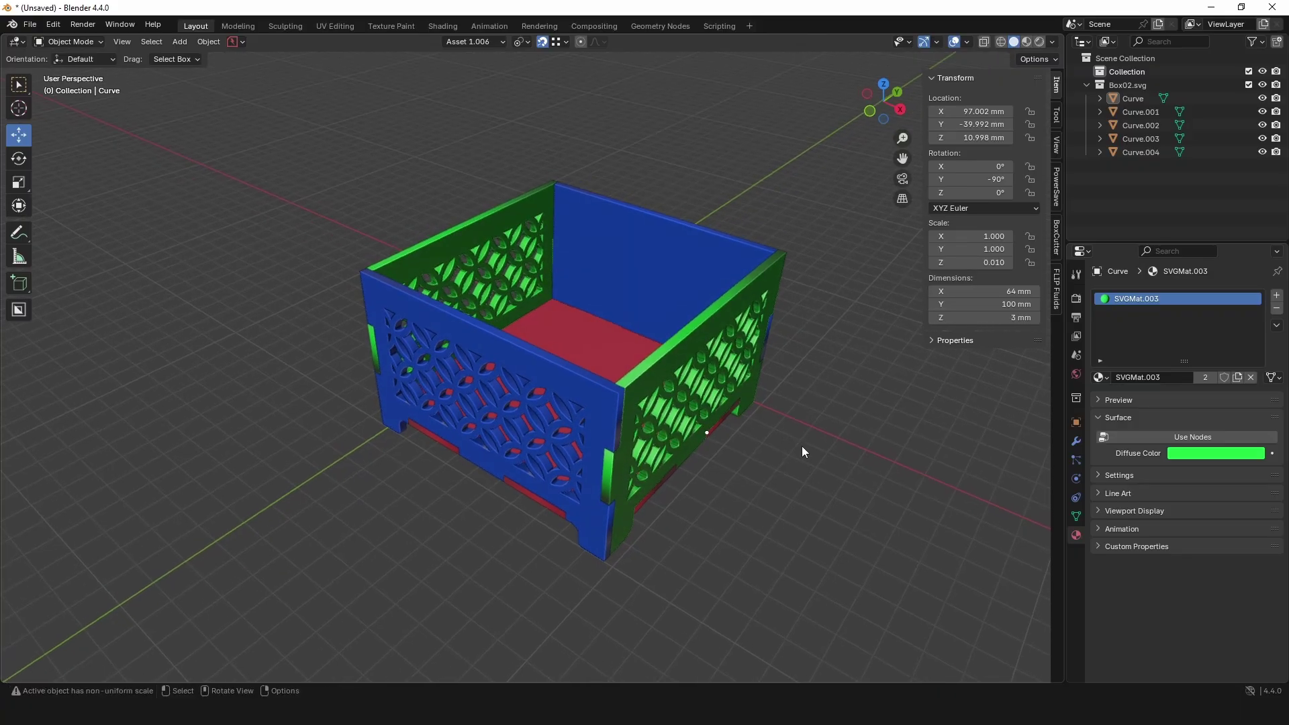